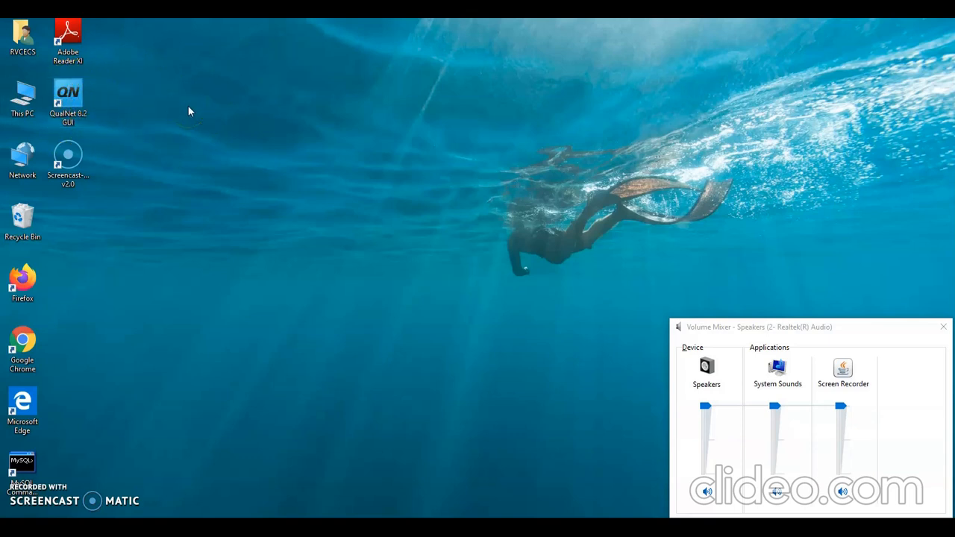
Step: Launch the QualNet 8.2 GUI from the desktop
click(71, 95)
double_click(71, 95)
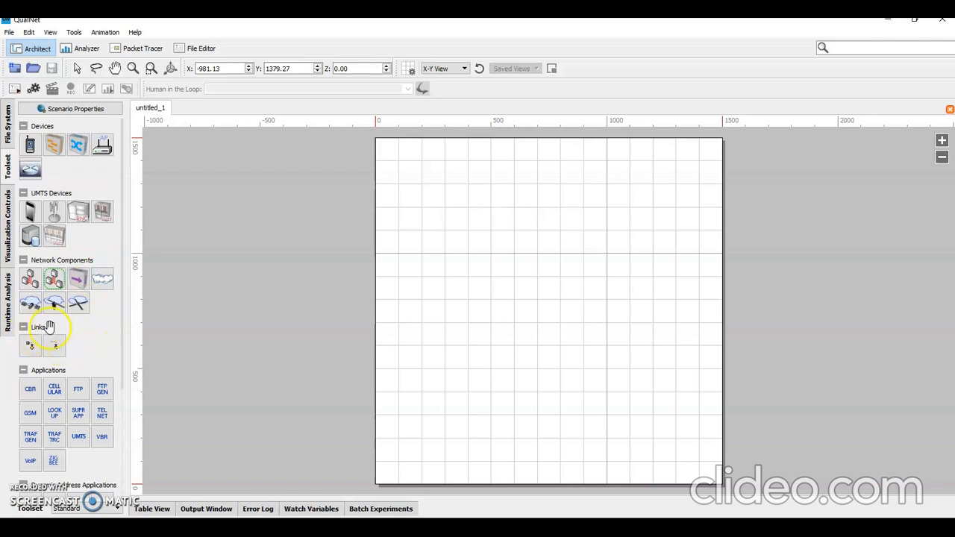
Step: Look through the toolset's devices, network components, links and application groups, including the Default device
scroll(70, 384, down, 3)
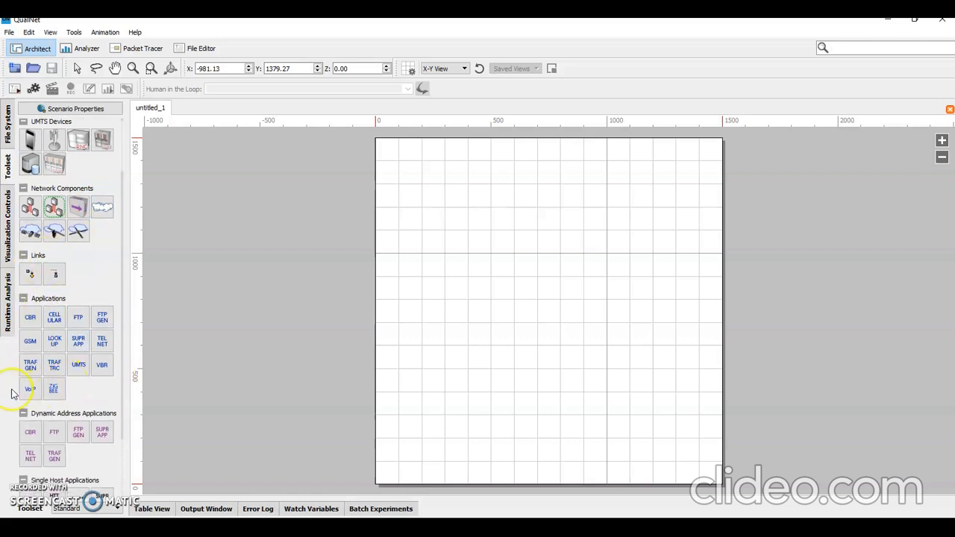
scroll(102, 429, down, 3)
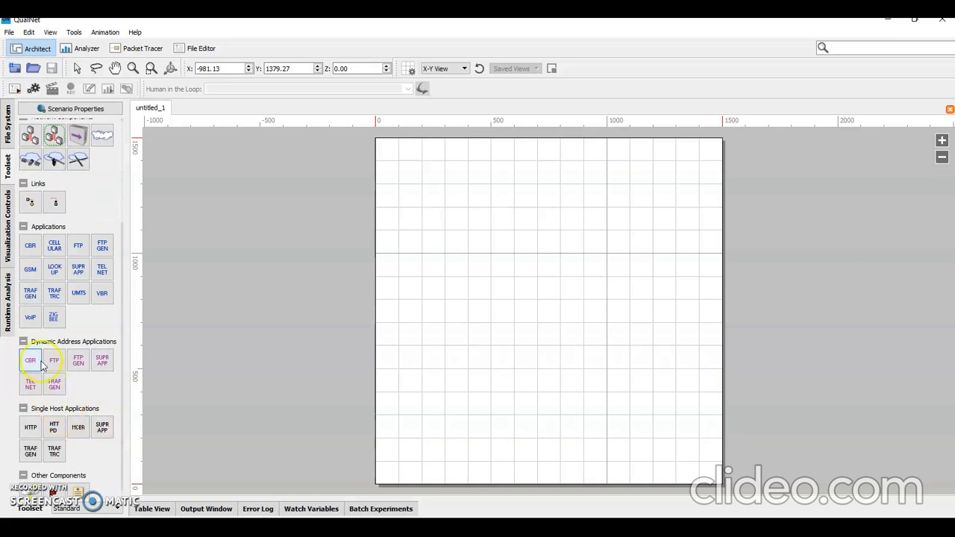
scroll(101, 422, down, 1)
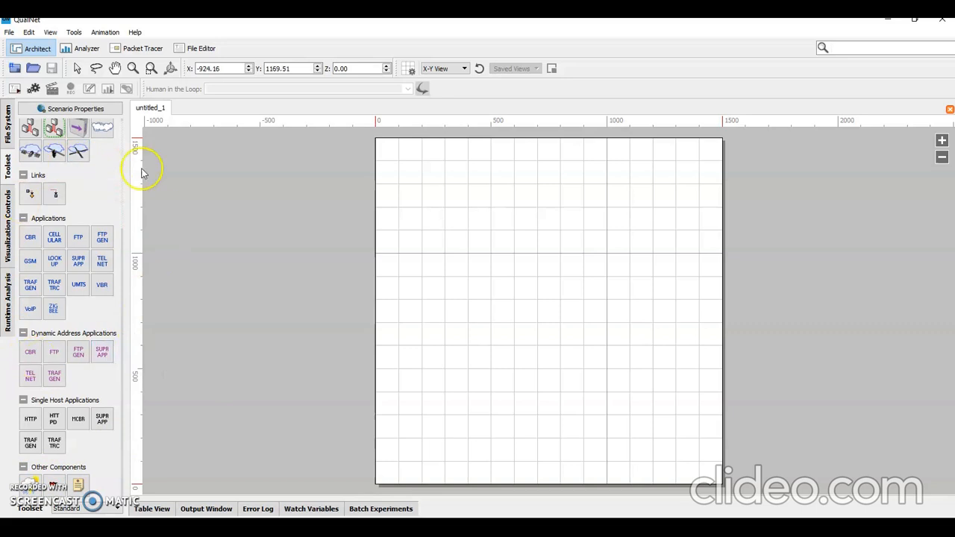
scroll(99, 246, up, 4)
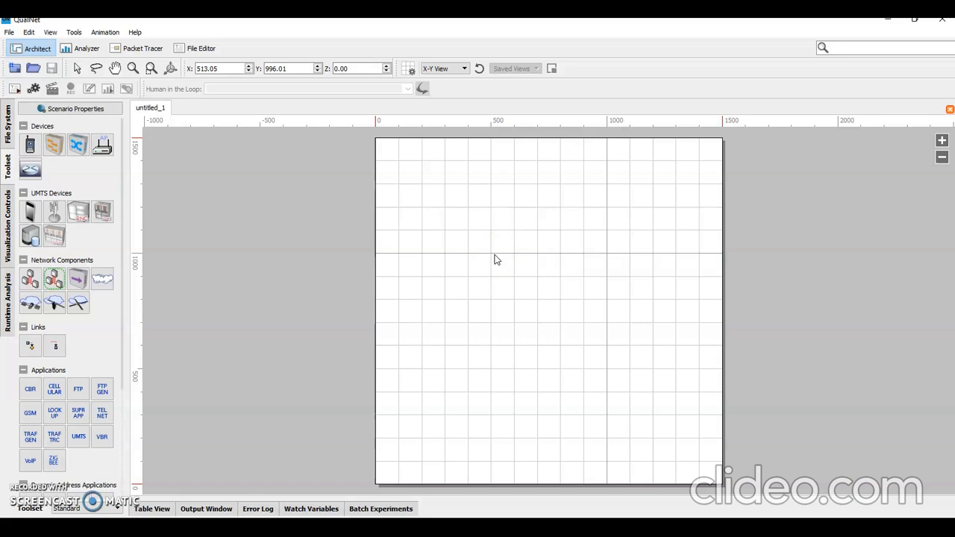
click(308, 183)
click(30, 141)
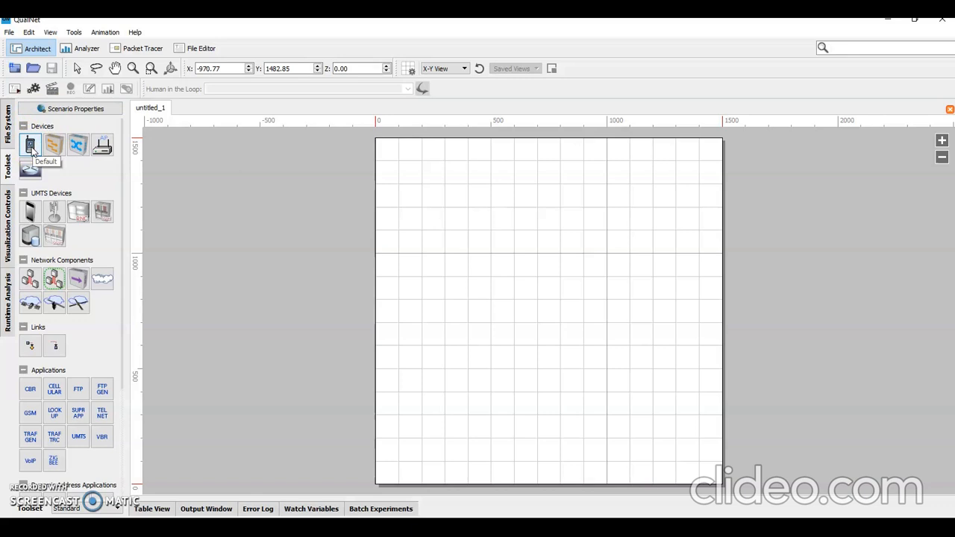
click(33, 146)
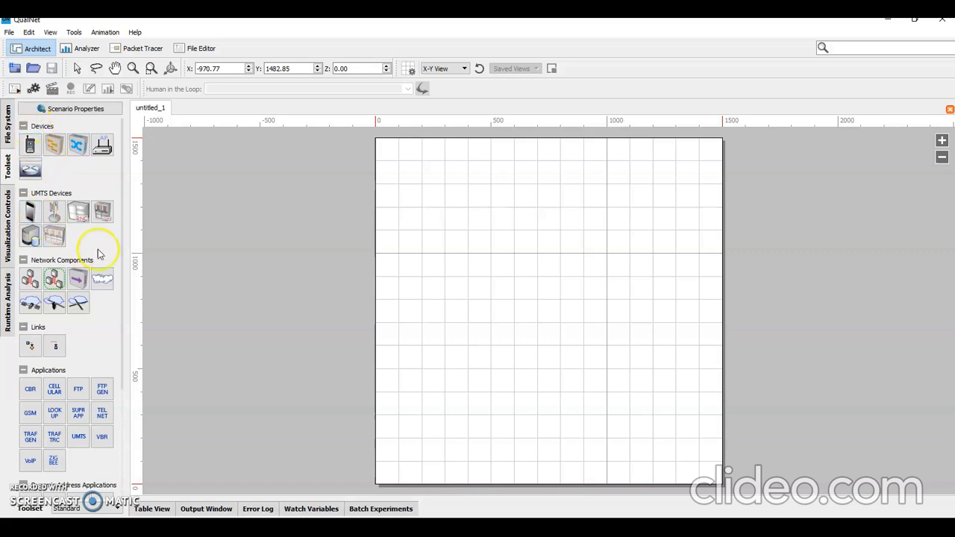
Step: Review the scenario's general settings, including simulation time, and its terrain dimensions, then close the scenario properties
click(66, 112)
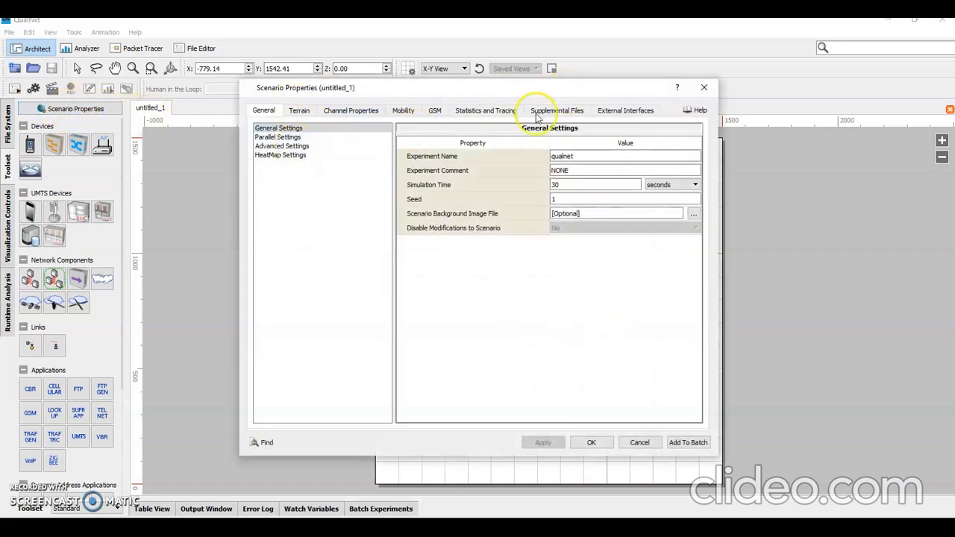
click(272, 130)
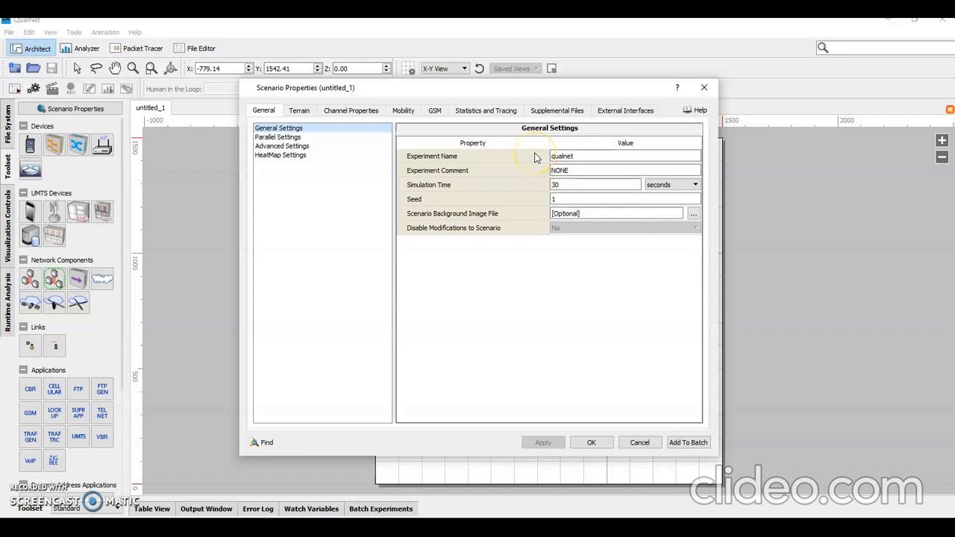
click(567, 186)
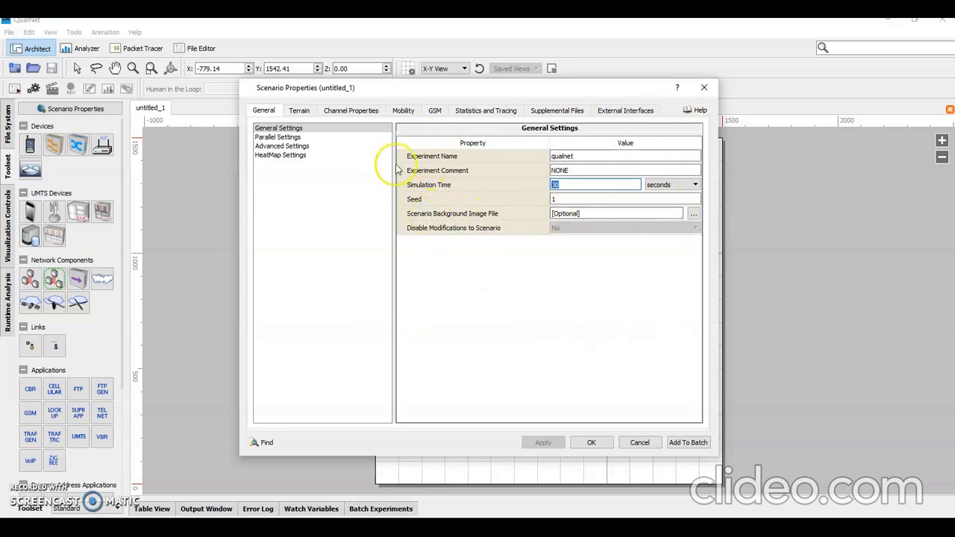
click(300, 112)
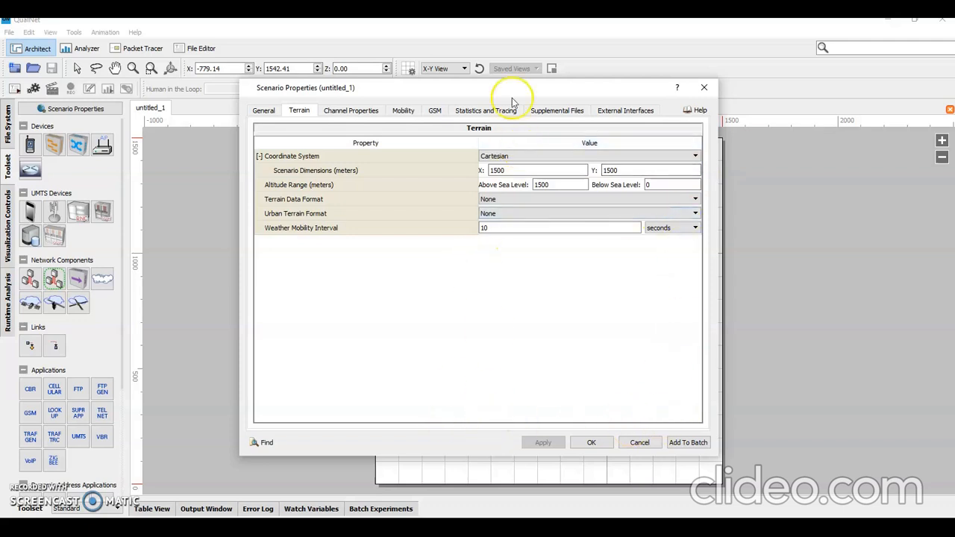
drag(505, 90, 884, 227)
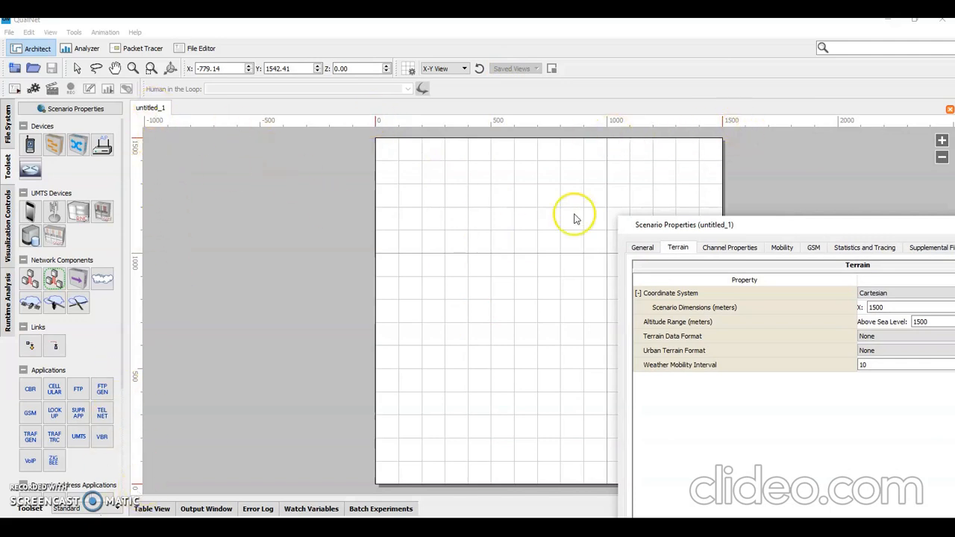
drag(773, 229, 362, 82)
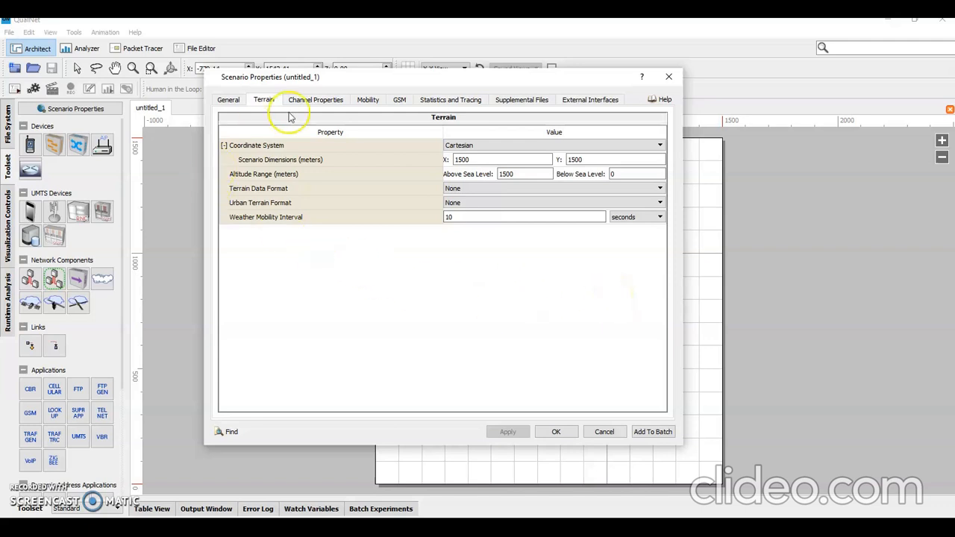
click(221, 100)
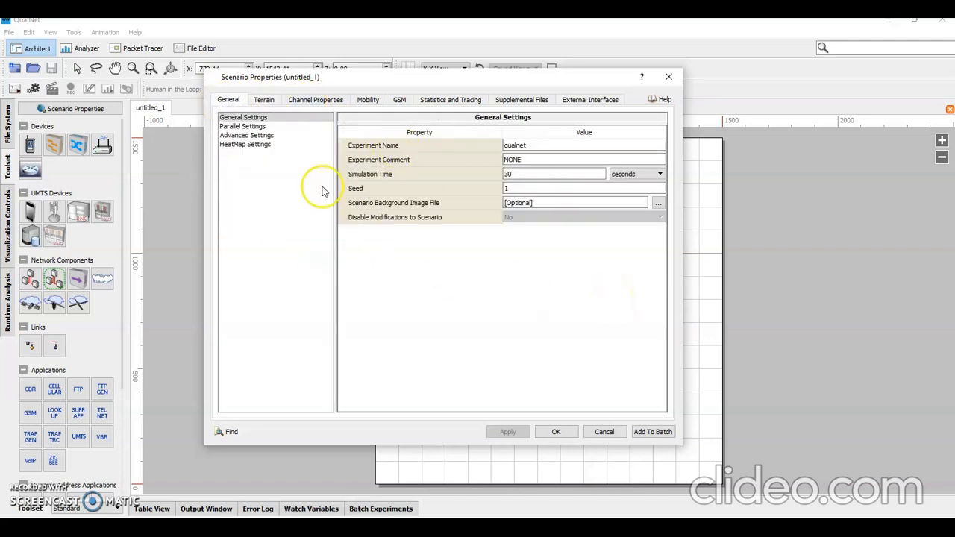
click(524, 173)
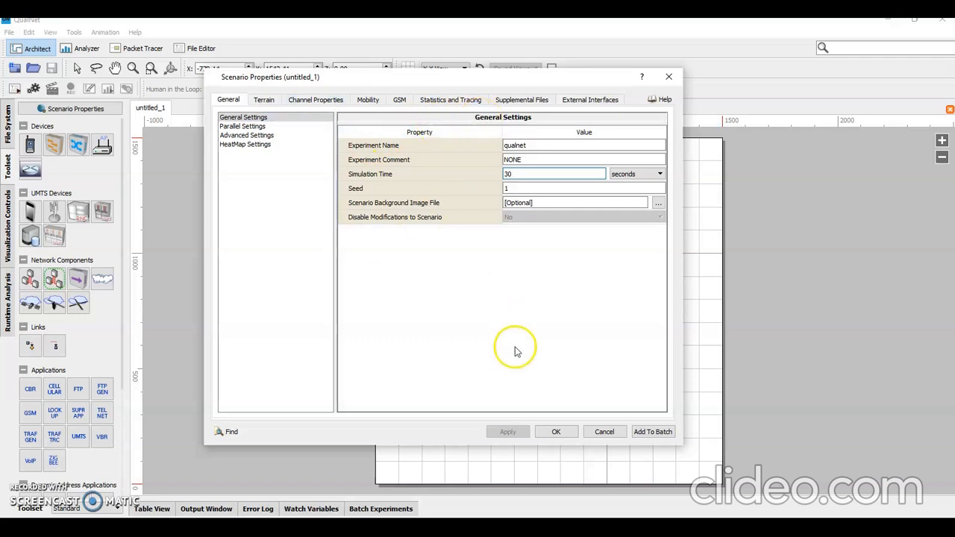
click(558, 432)
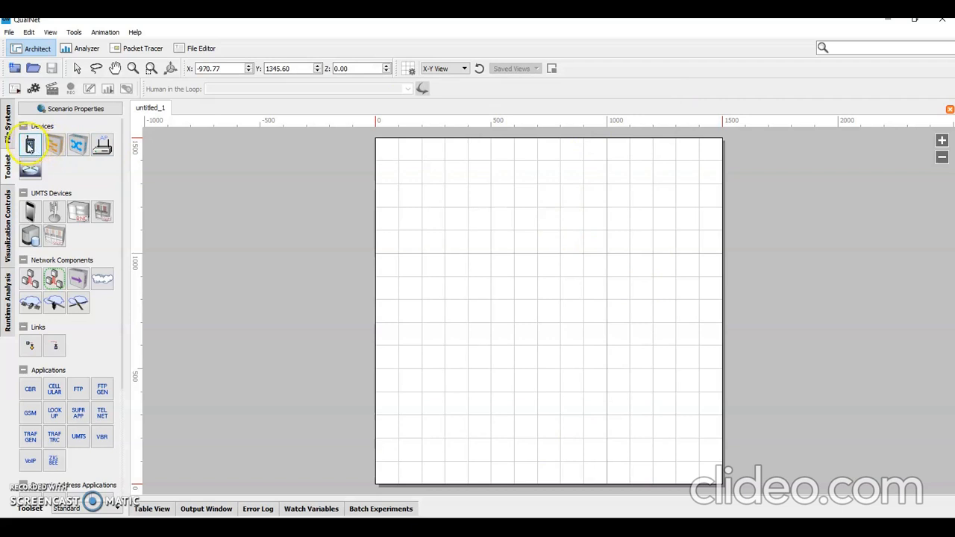
Step: Place three Default devices in a triangle on the scenario canvas: device 1 at the apex, device 2 lower right, device 3 lower left
drag(29, 145, 624, 278)
click(628, 279)
click(477, 290)
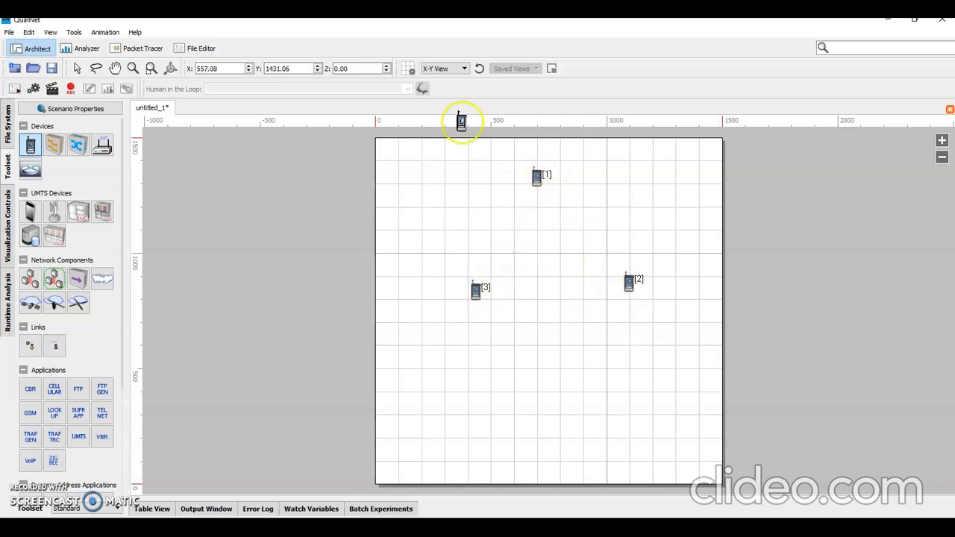
click(77, 69)
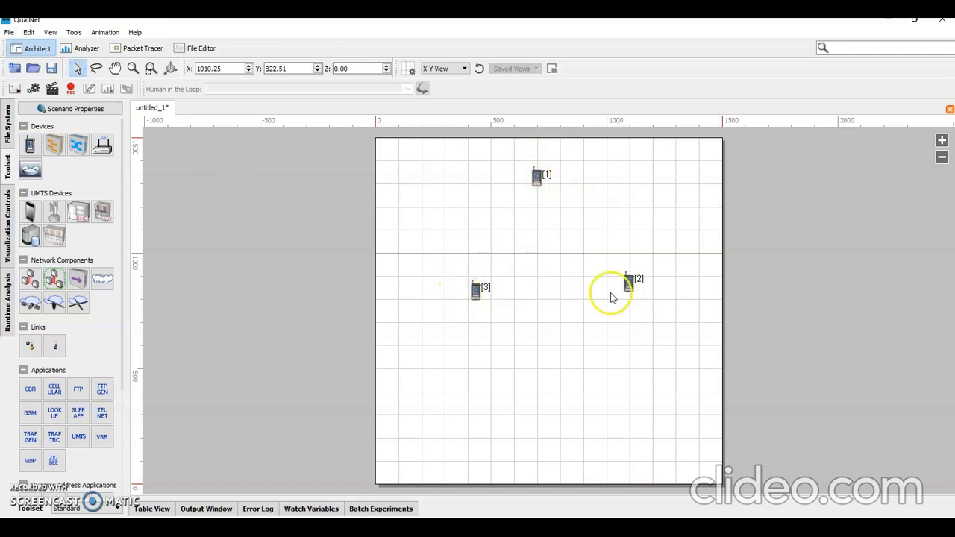
Step: Connect the three devices in a closed triangle with point-to-point links: 1 to 2, 2 to 3, and 3 to 1
click(32, 346)
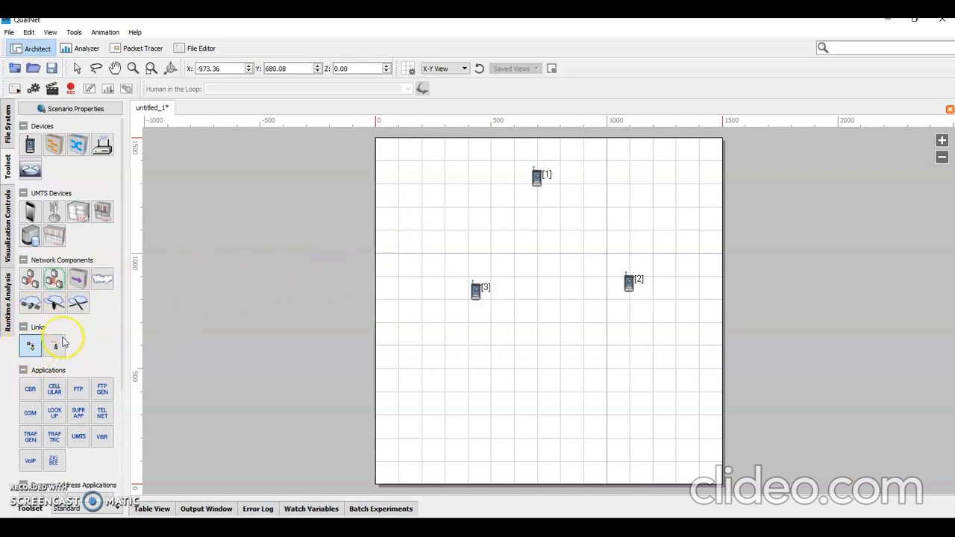
drag(541, 174, 627, 292)
click(629, 283)
click(524, 170)
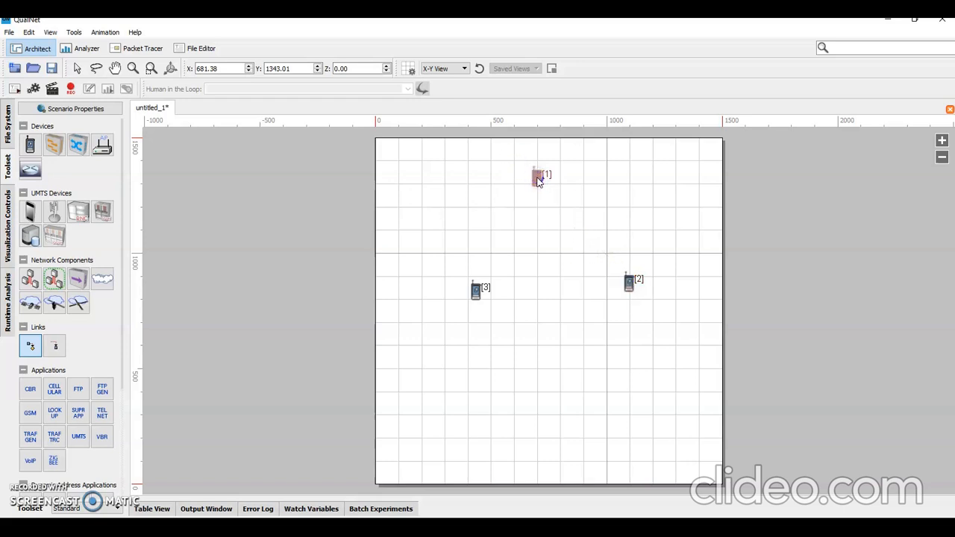
drag(591, 253, 629, 285)
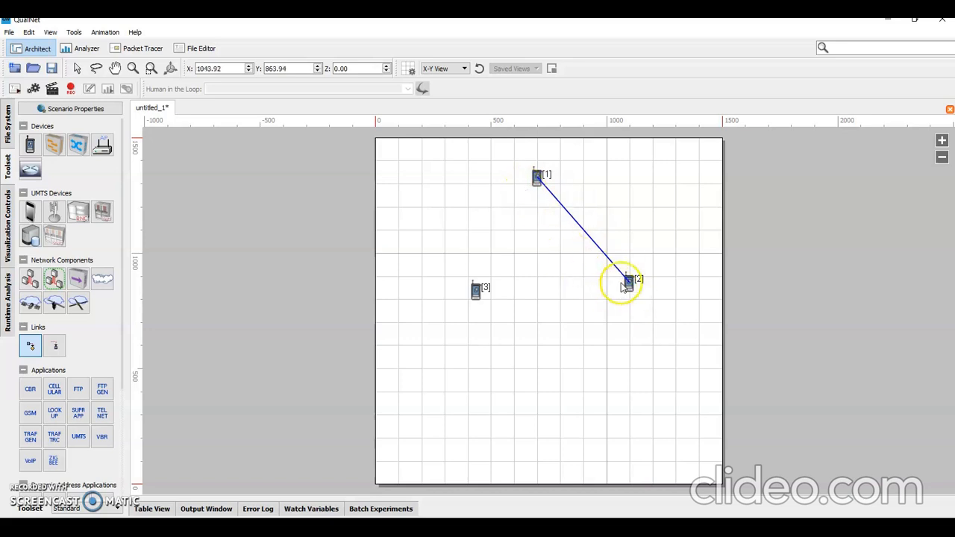
drag(629, 288, 475, 292)
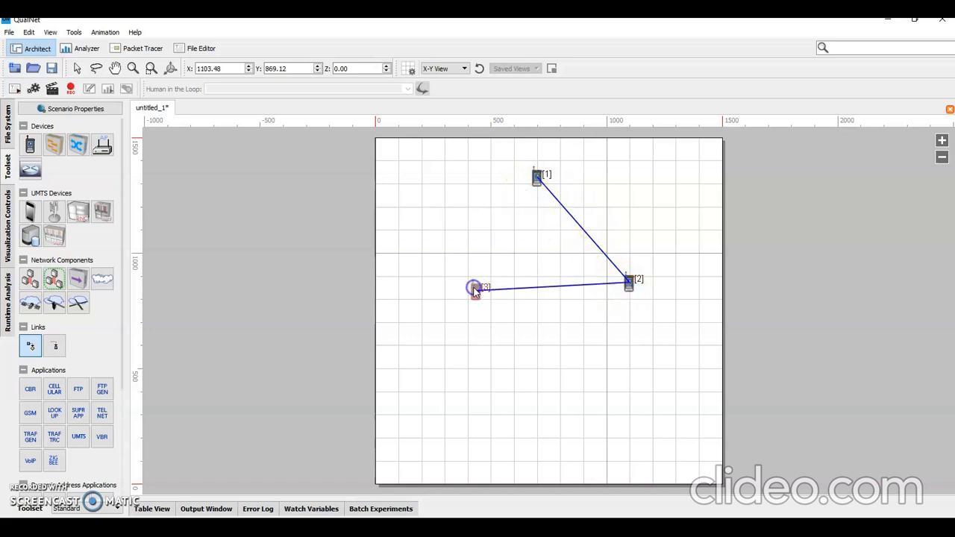
drag(519, 209, 537, 180)
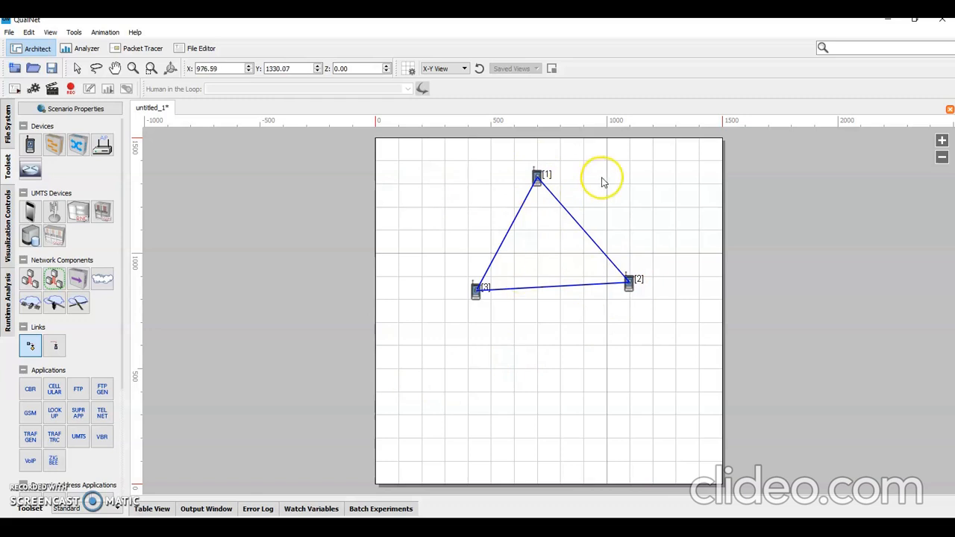
Step: Examine device 1's network-layer Schedulers and Queues settings, checking the IP input queue size and number of IP output queues
right_click(536, 179)
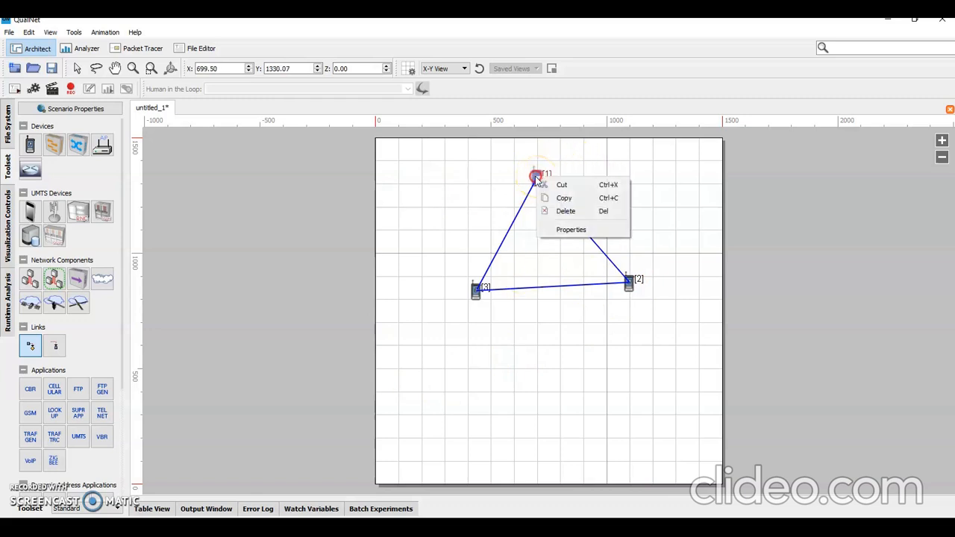
click(579, 230)
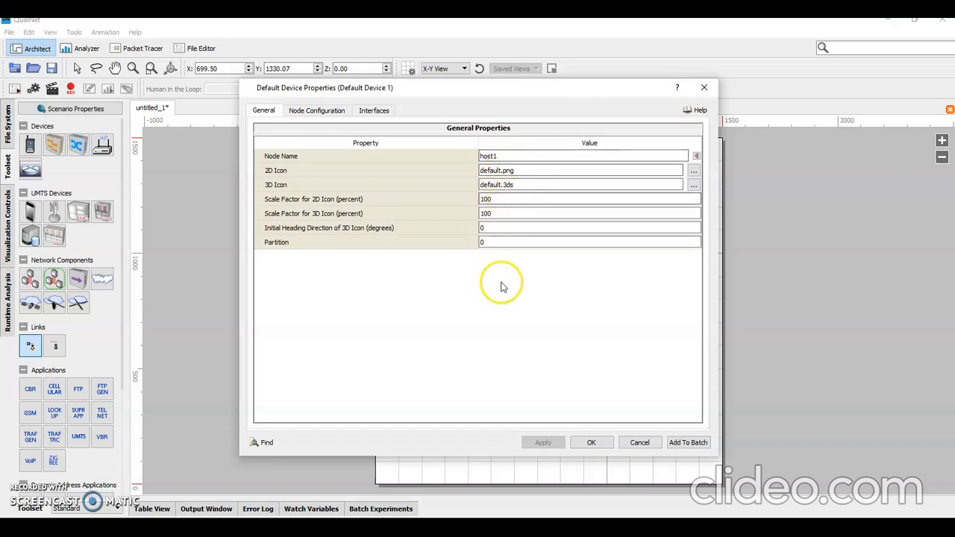
click(317, 111)
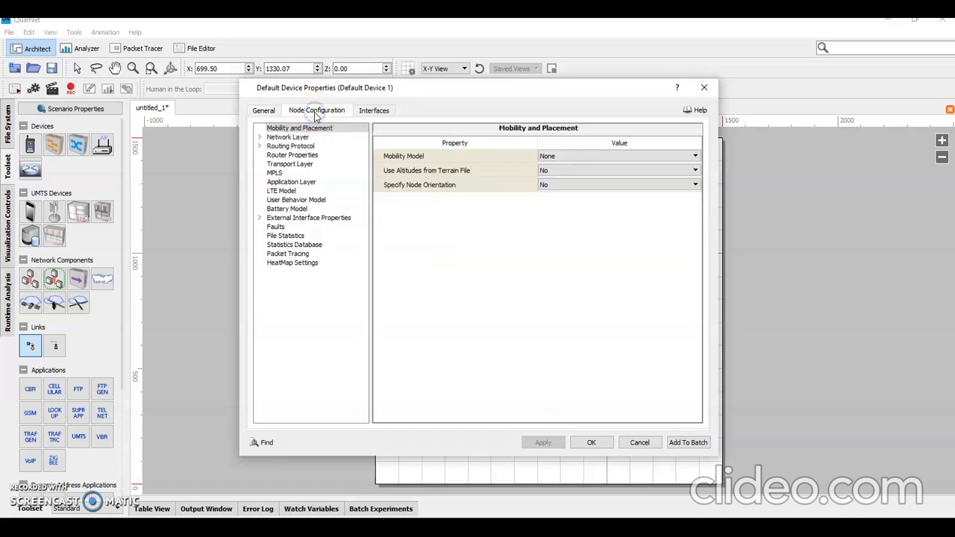
double_click(290, 137)
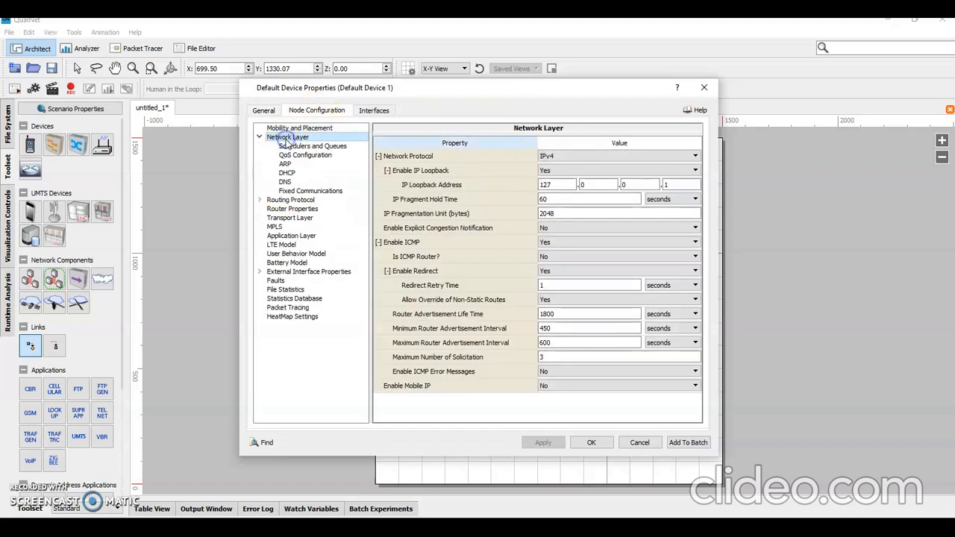
click(310, 147)
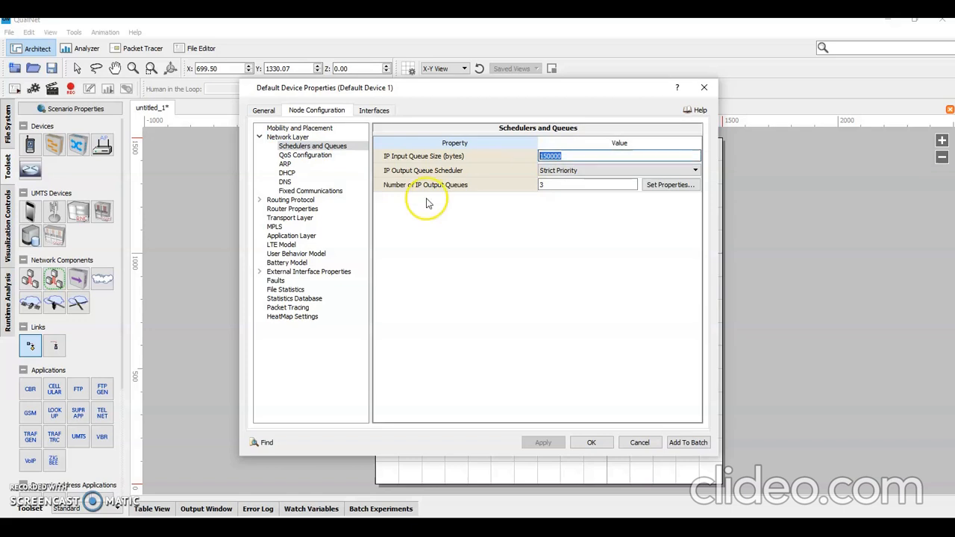
click(531, 186)
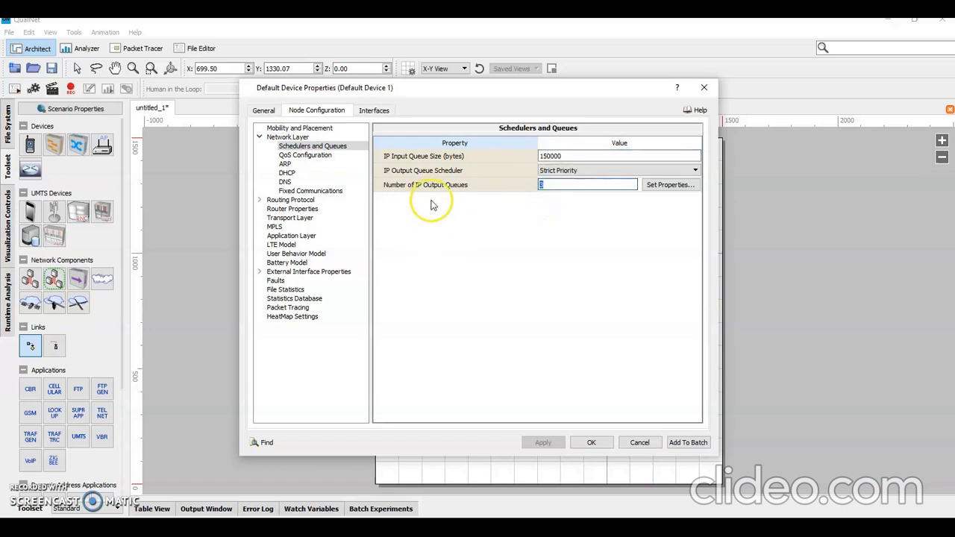
click(573, 153)
click(542, 185)
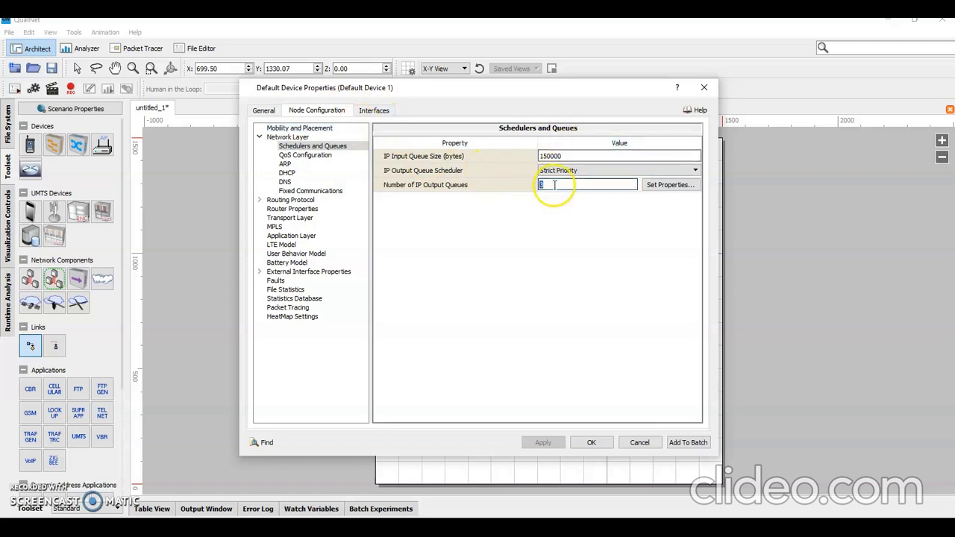
click(592, 443)
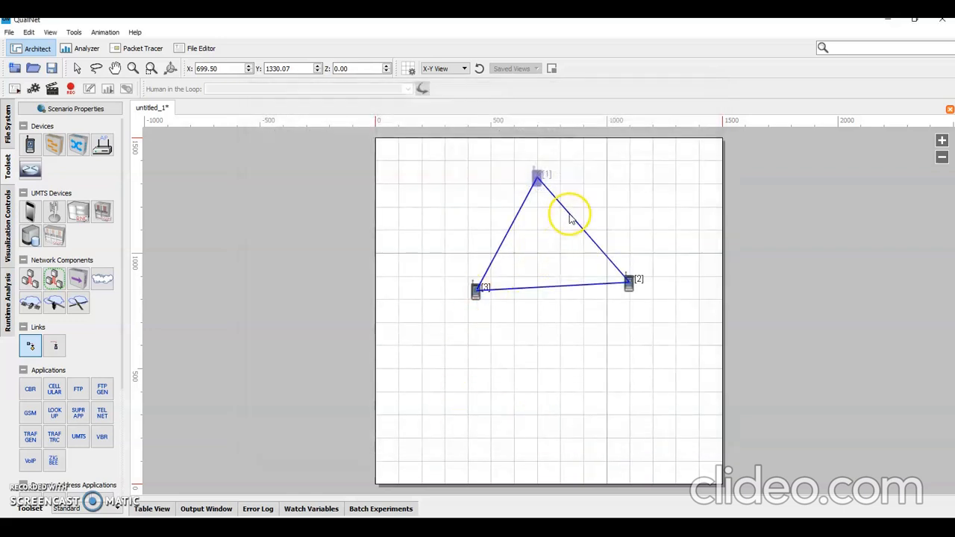
Step: Examine the general properties of the link between devices 1 and 2, checking its bandwidth and link drop probability, and close them
right_click(570, 217)
click(605, 269)
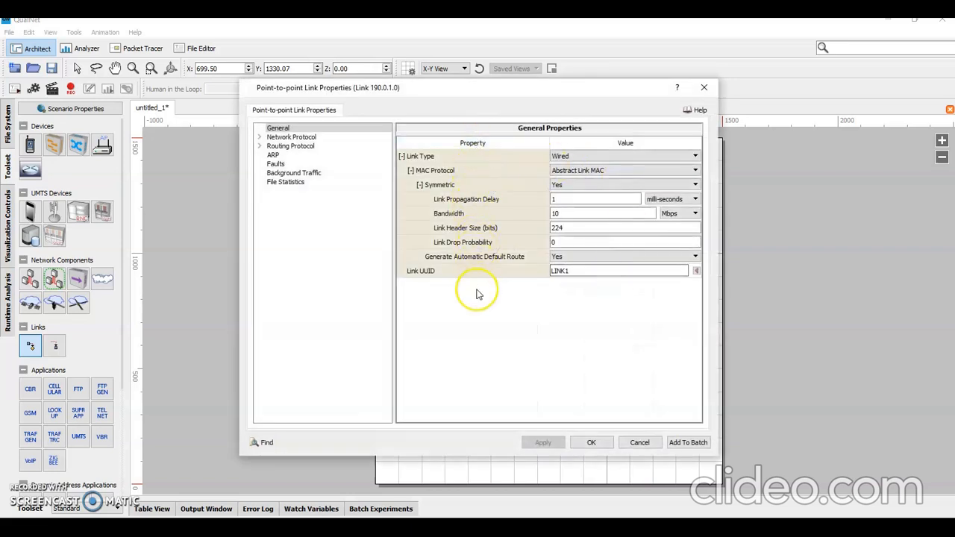
click(296, 129)
click(586, 214)
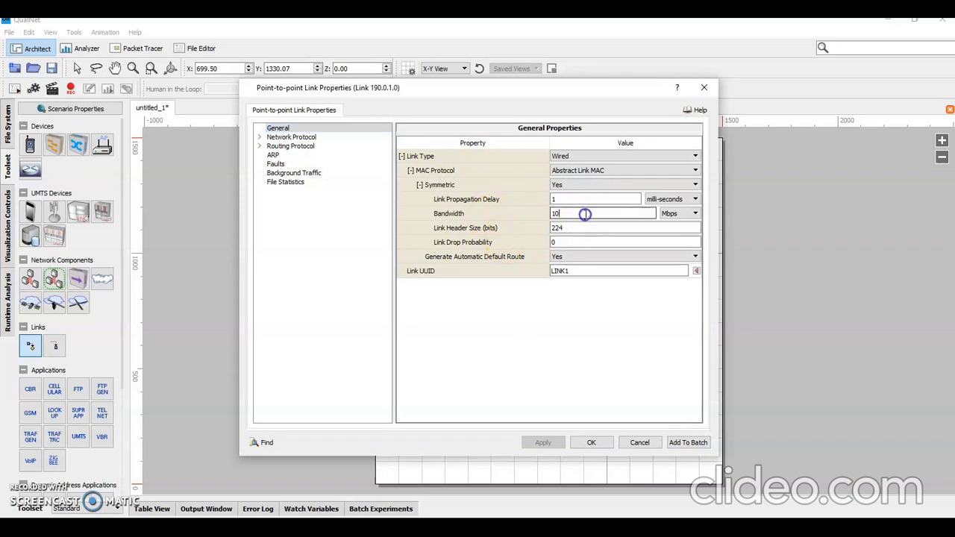
click(559, 245)
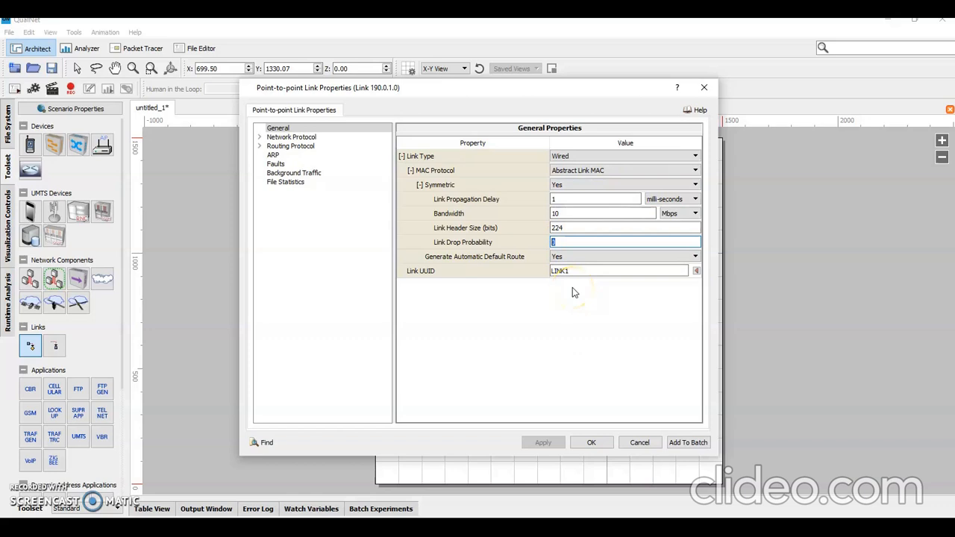
click(561, 214)
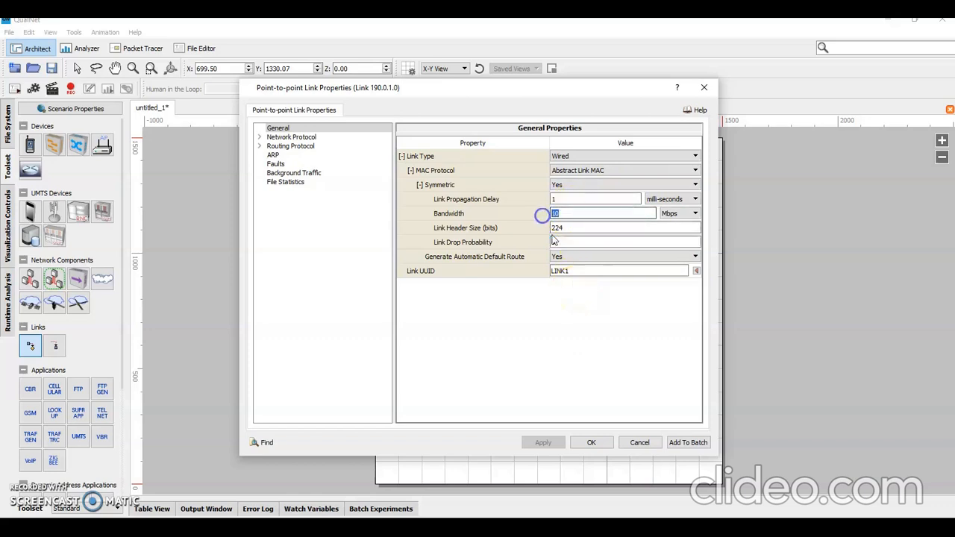
click(565, 242)
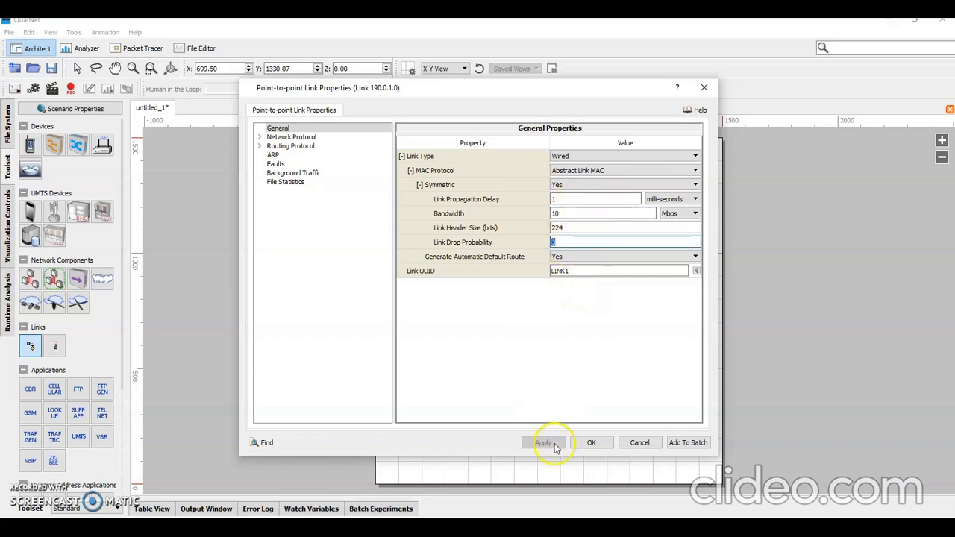
click(591, 442)
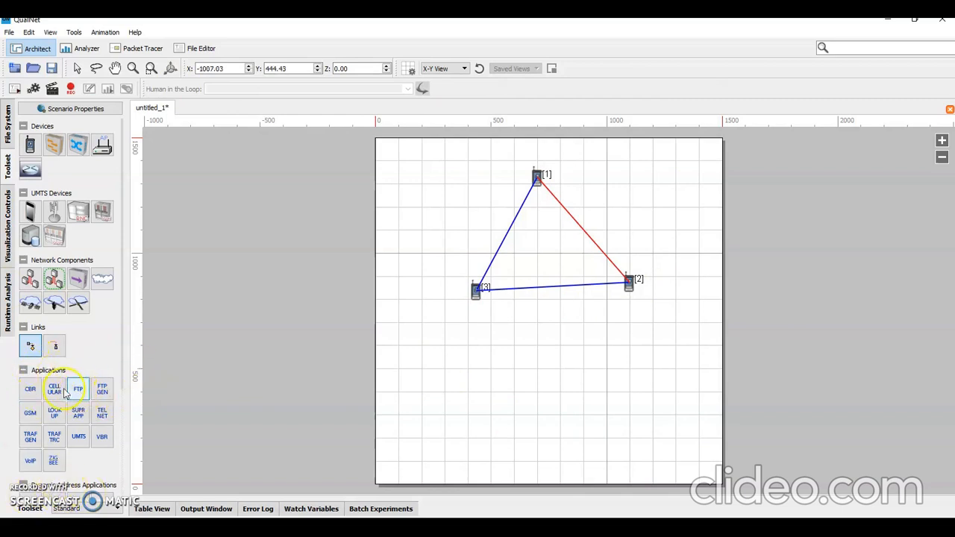
Step: Add a TELNET application from device 1 to device 2 and an FTP application from device 2 to device 3
click(102, 415)
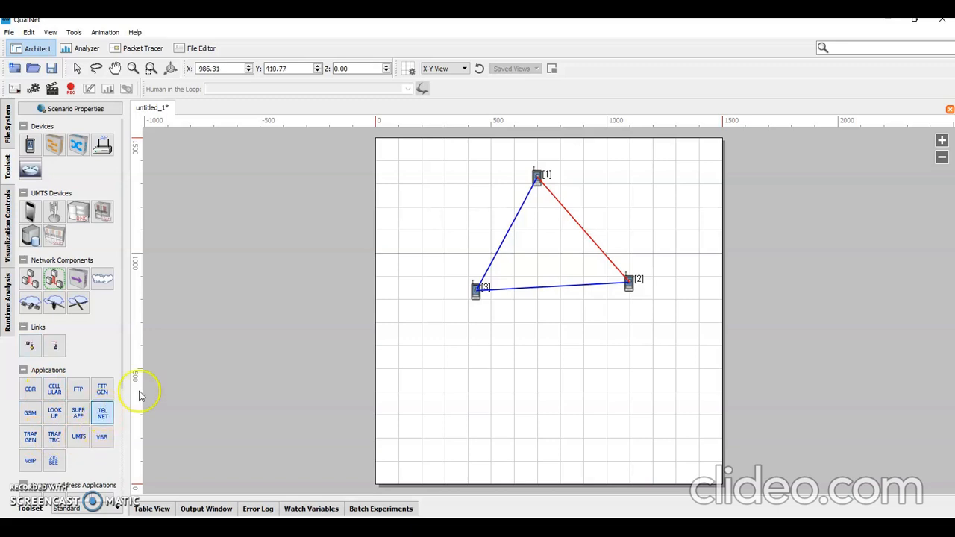
drag(536, 187, 629, 281)
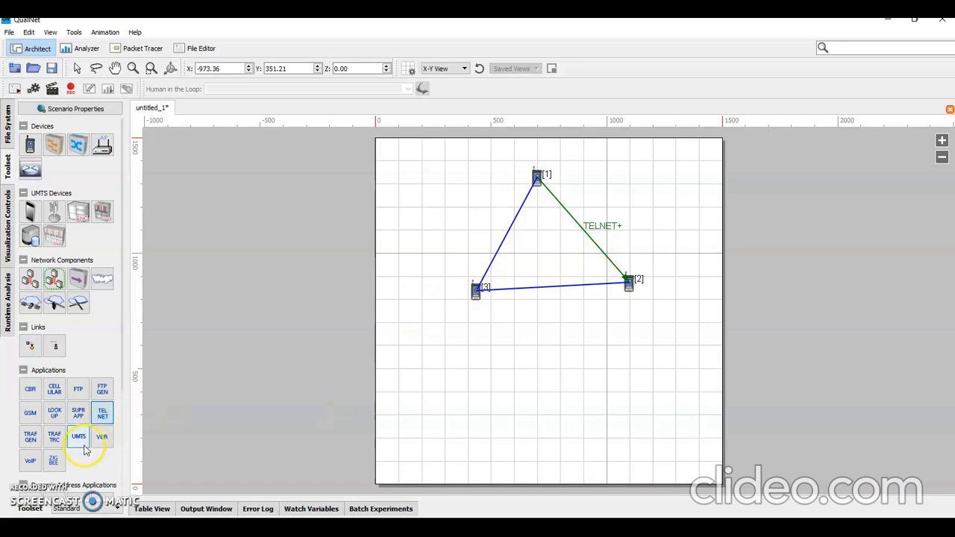
click(78, 389)
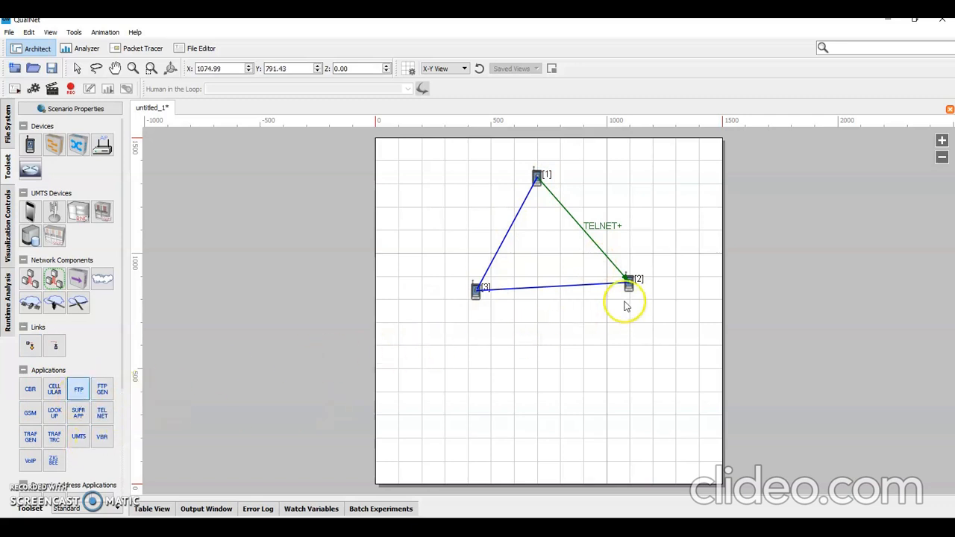
mouse_move(629, 281)
mouse_down()
mouse_move(501, 298)
mouse_move(478, 292)
mouse_up()
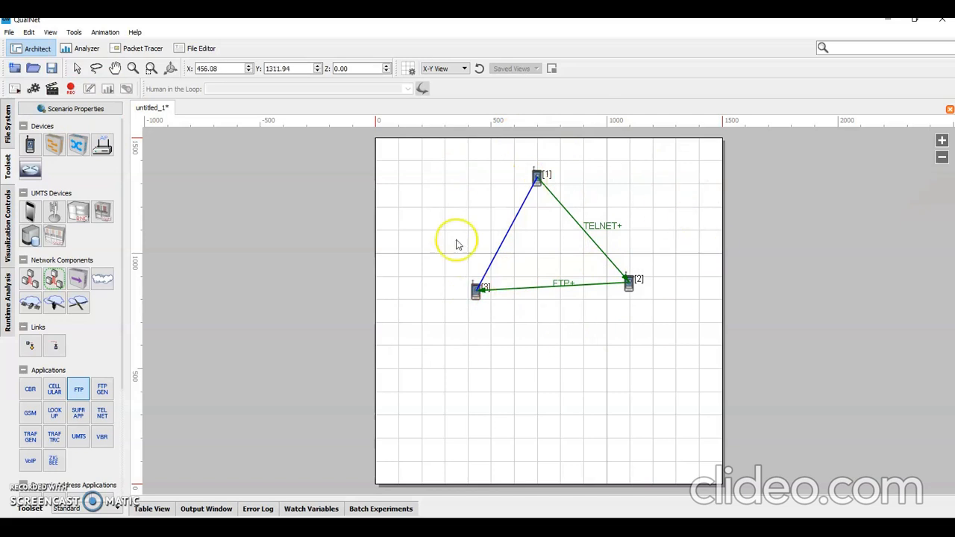
Step: Start saving the scenario and go to the Exp1 folder inside UserScenarios
click(51, 68)
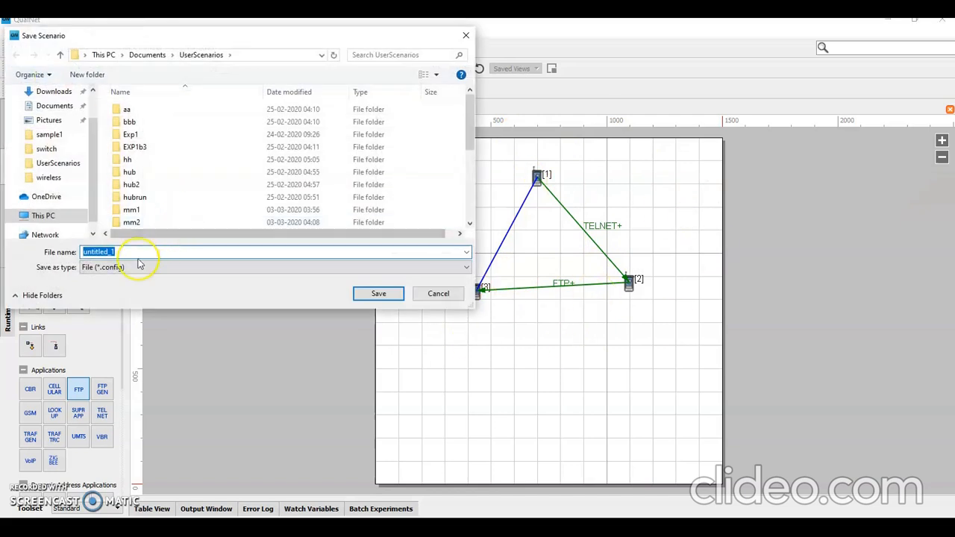
text(EXP1)
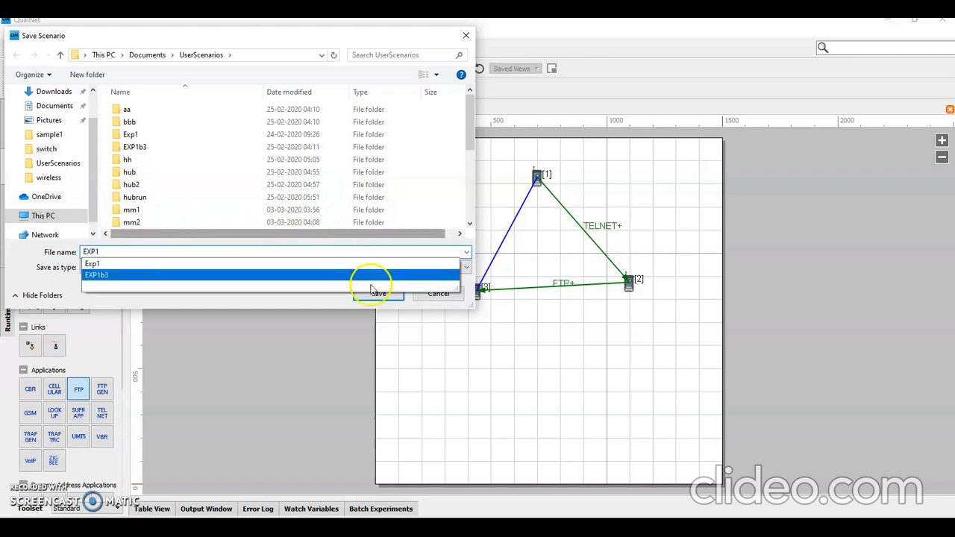
click(400, 297)
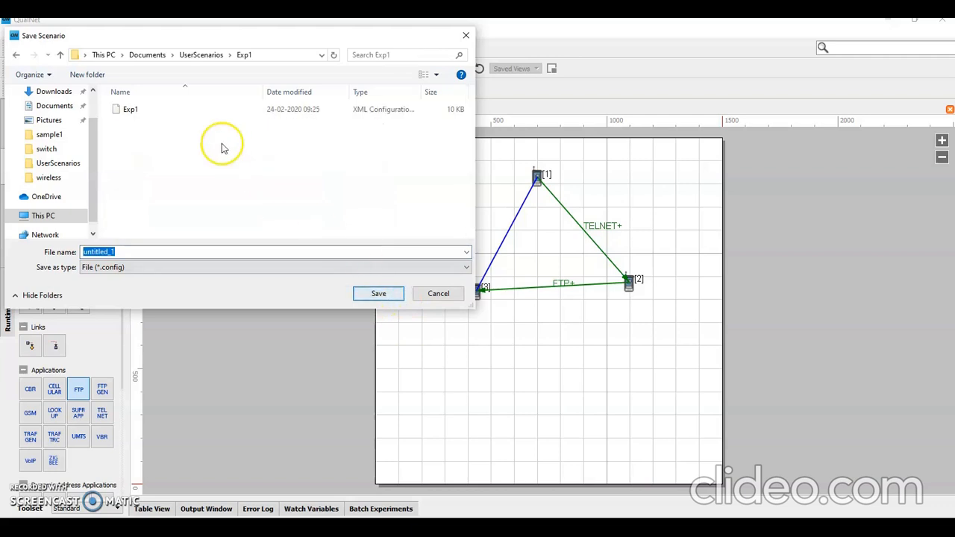
click(198, 57)
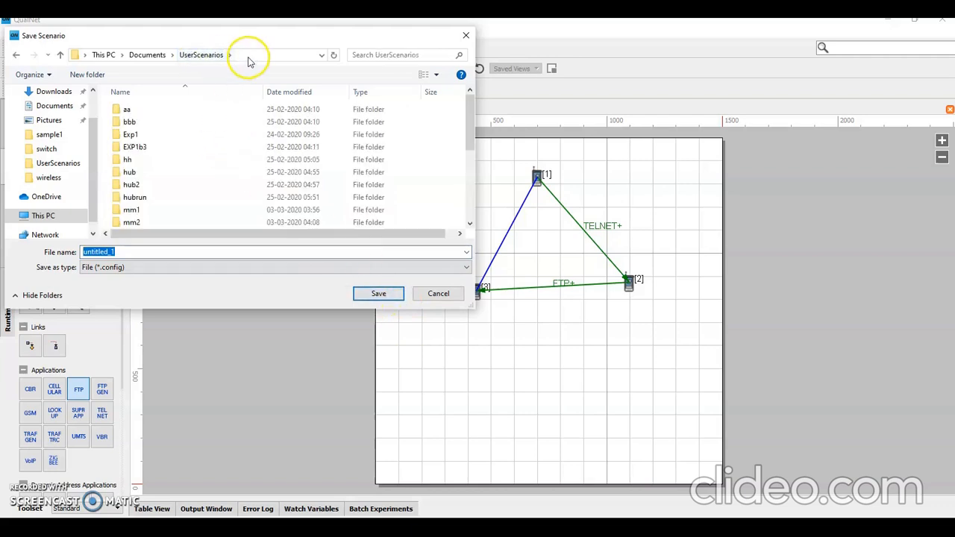
click(150, 137)
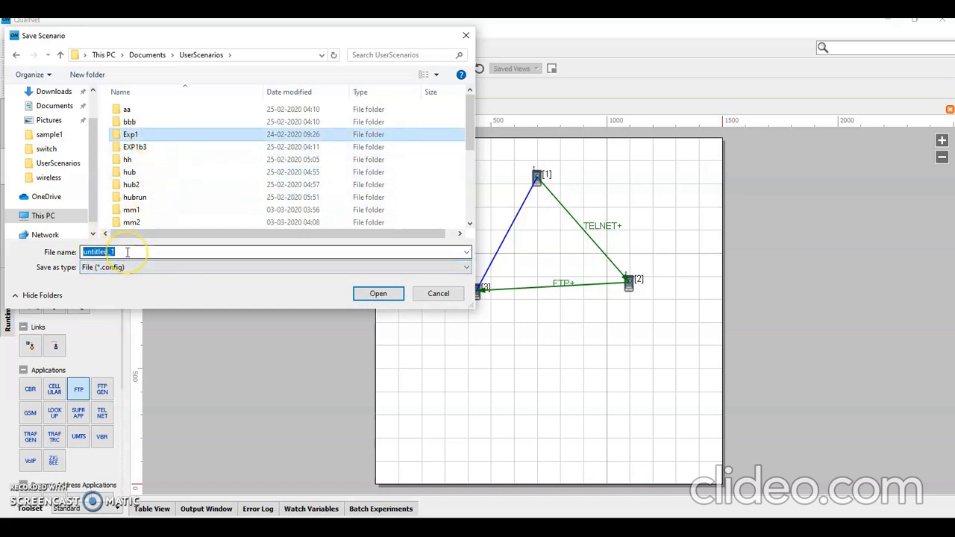
key(e)
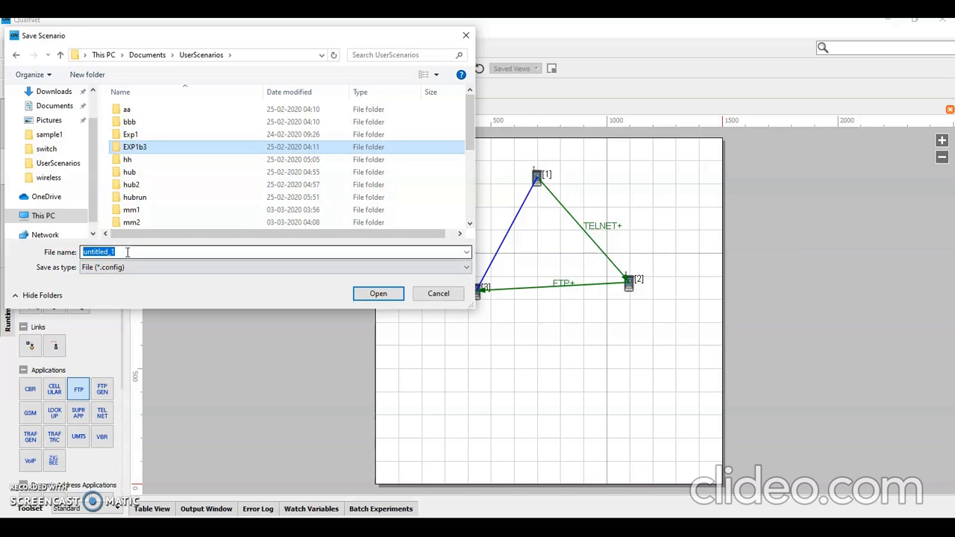
key(Tab)
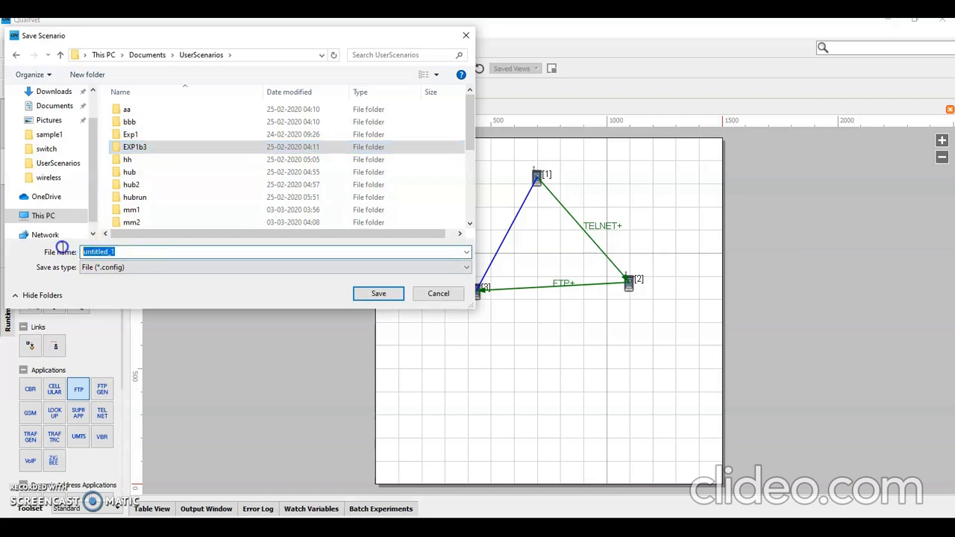
text(ex)
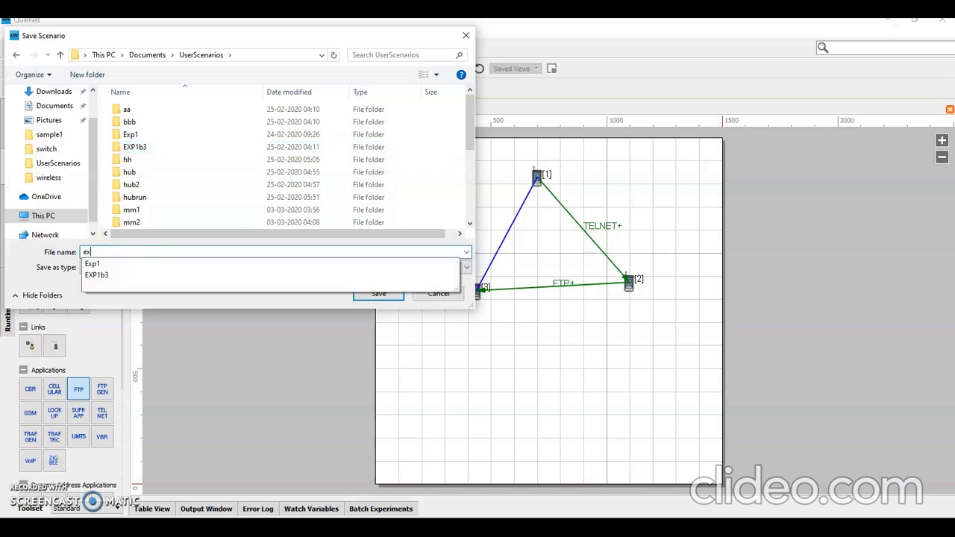
text(p1)
key(Return)
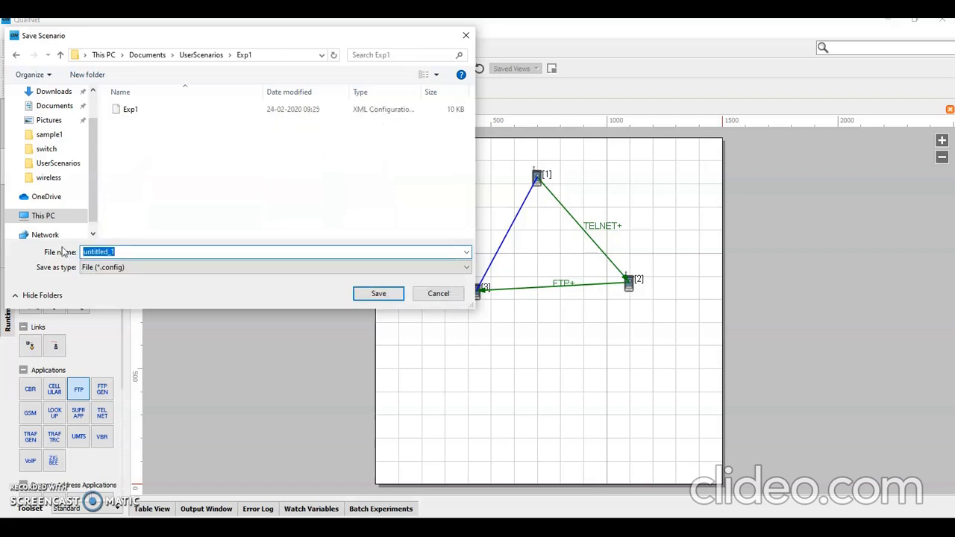
Step: Save the scenario as Exp1 in the Exp1 folder, replacing the existing configuration file
click(130, 109)
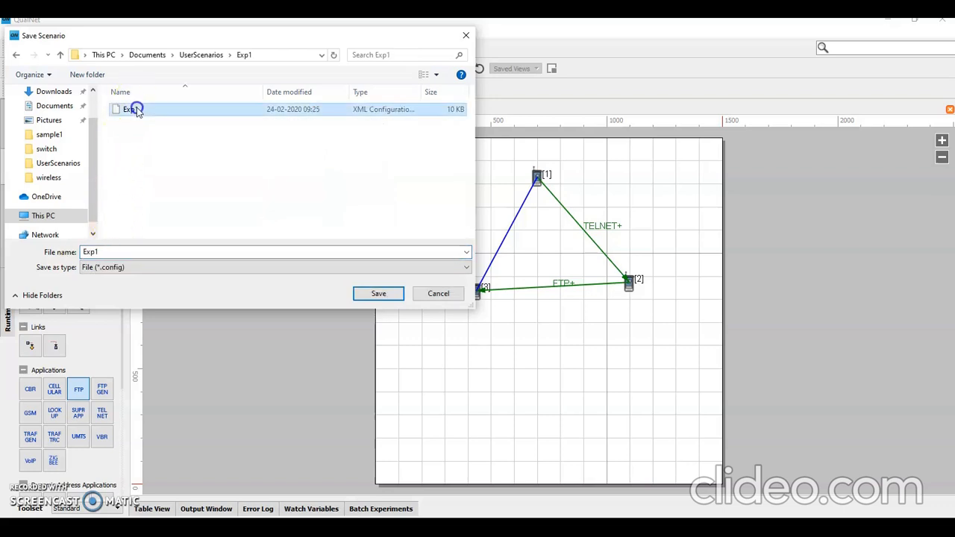
click(379, 294)
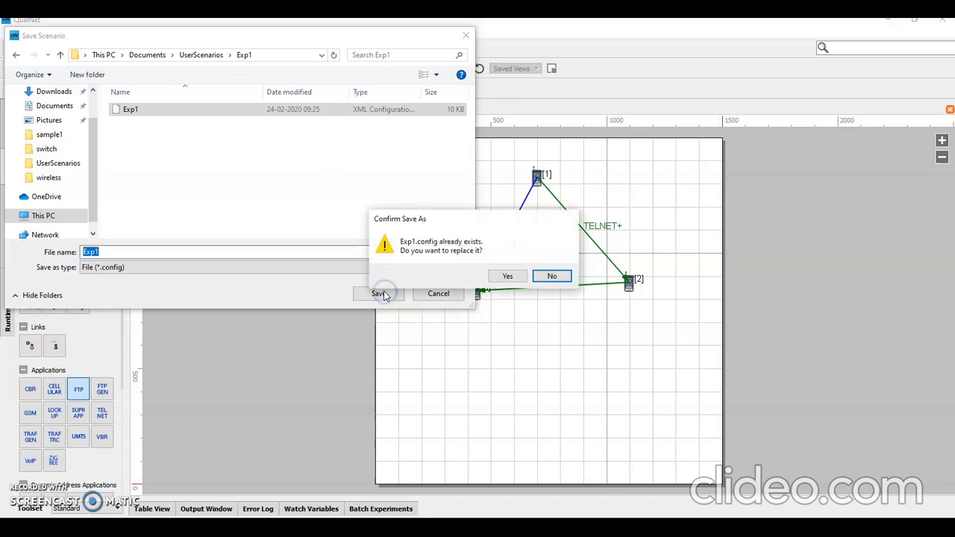
click(511, 277)
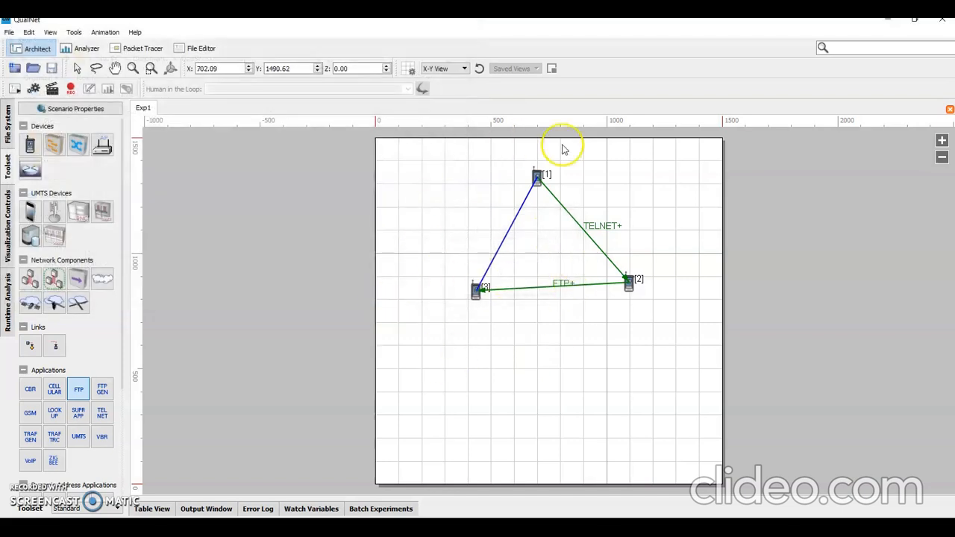
Step: Run the simulation of the Exp1 scenario and play it through to the end
click(53, 90)
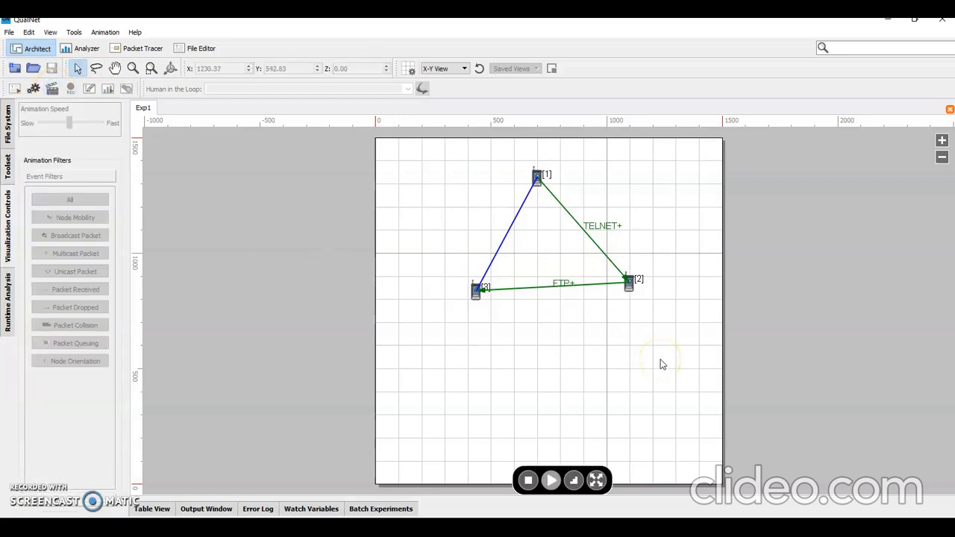
click(675, 341)
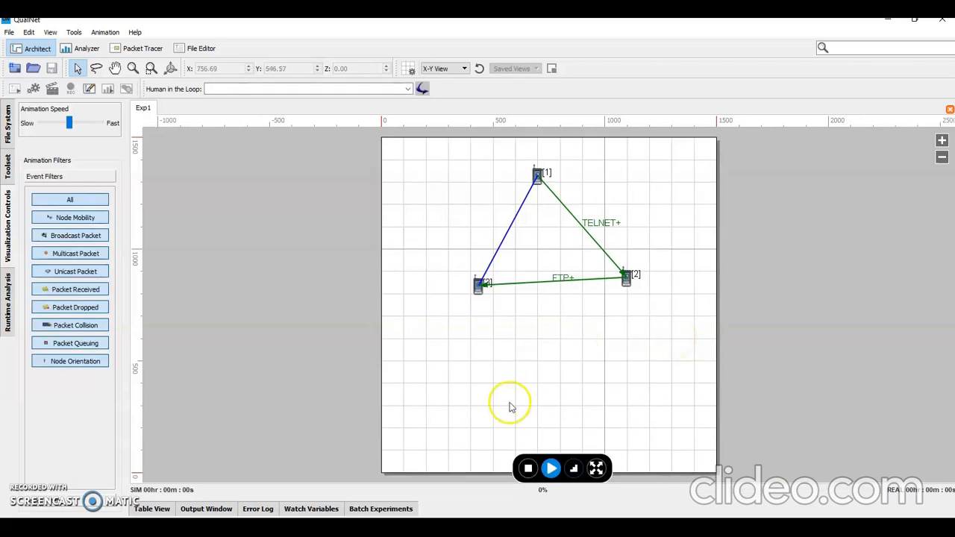
click(550, 468)
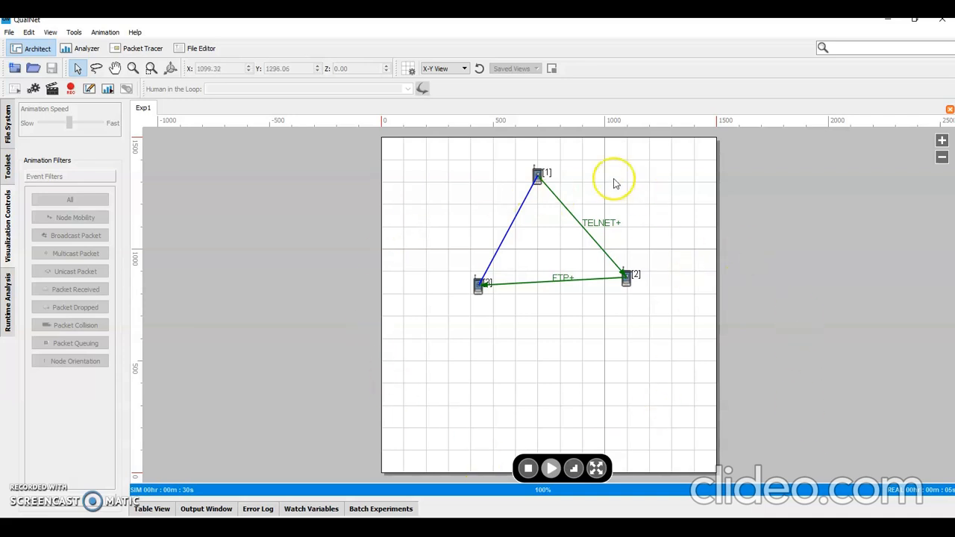
Step: Open the current scenario's statistics and expand the Telnet Server and Telnet Client metrics, widening the list to read their full names
click(106, 91)
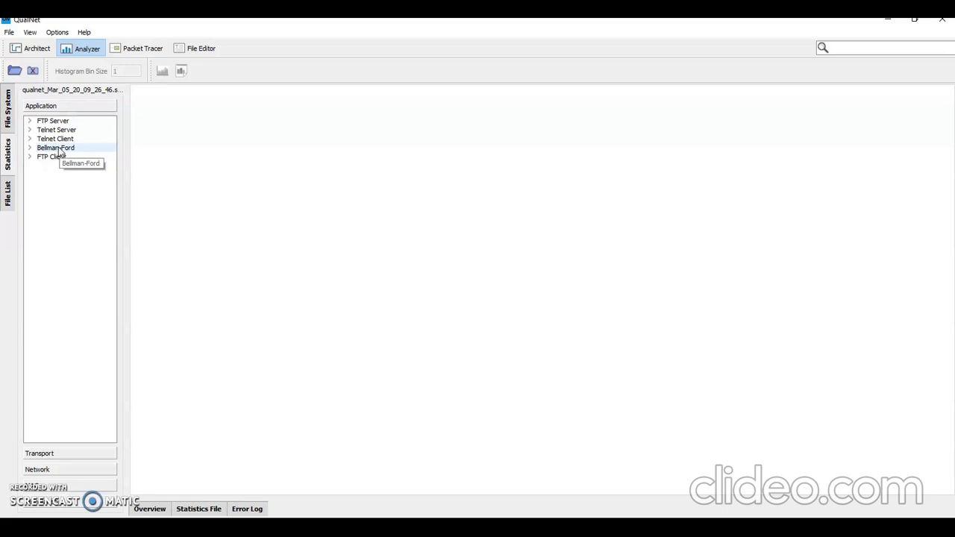
double_click(62, 130)
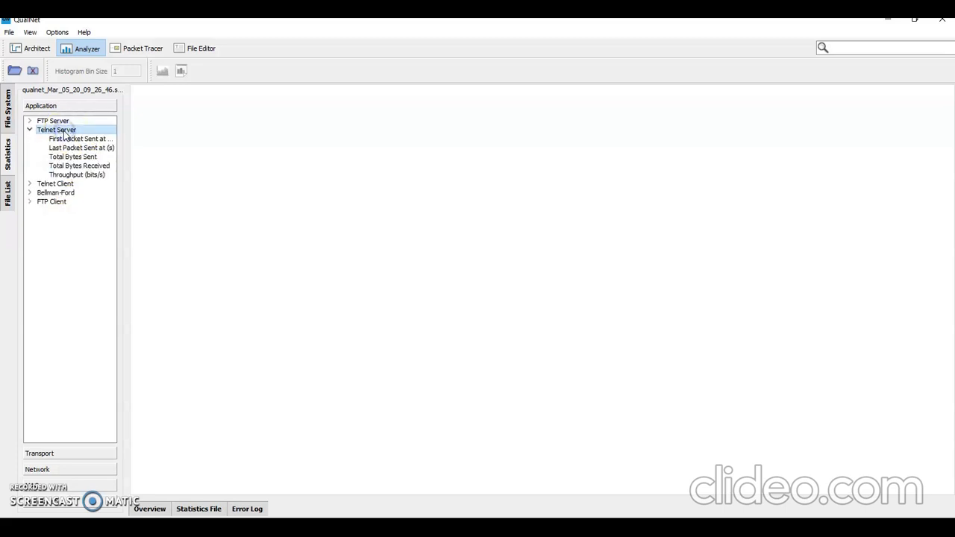
double_click(63, 184)
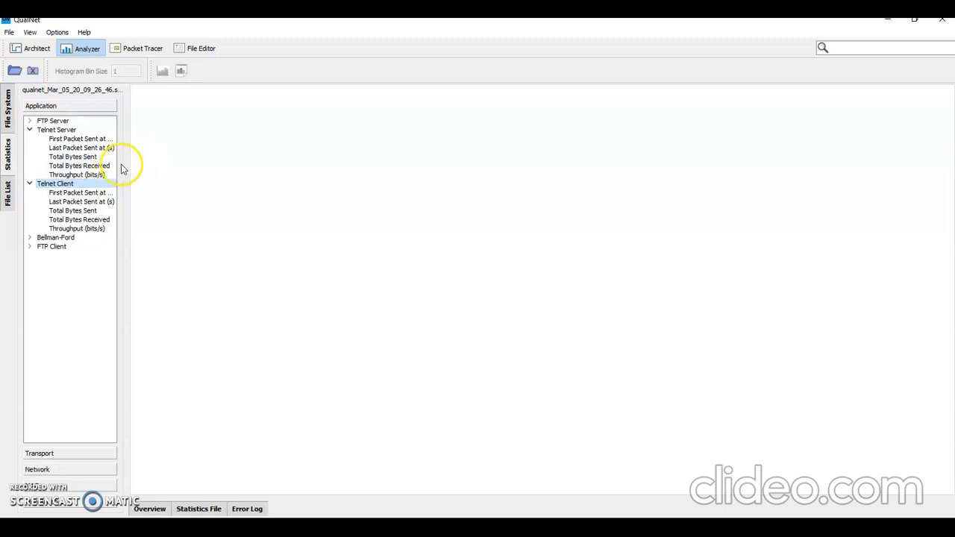
drag(126, 164, 249, 183)
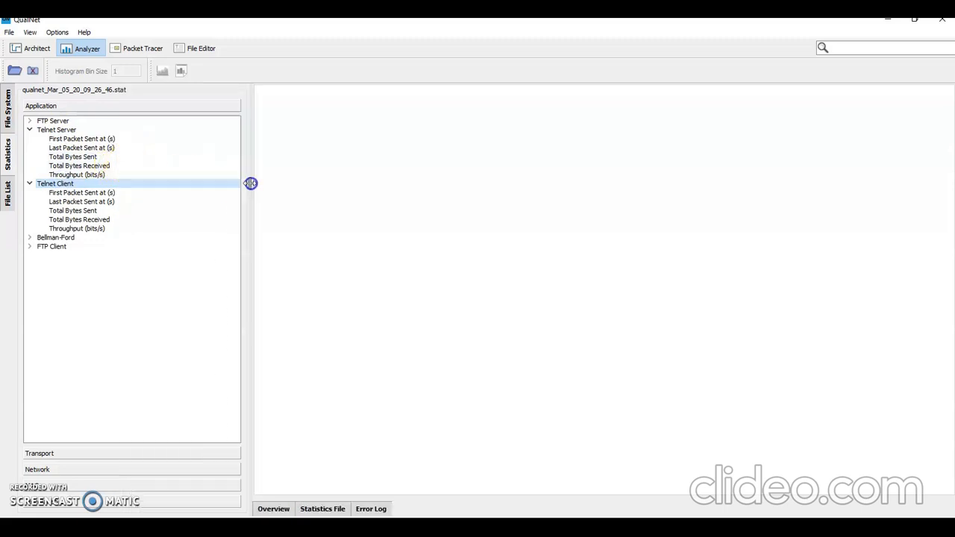
Step: Chart the Telnet Server's total bytes sent, reading node 2's value, and compare it with the Telnet Client's total bytes sent and received
click(63, 130)
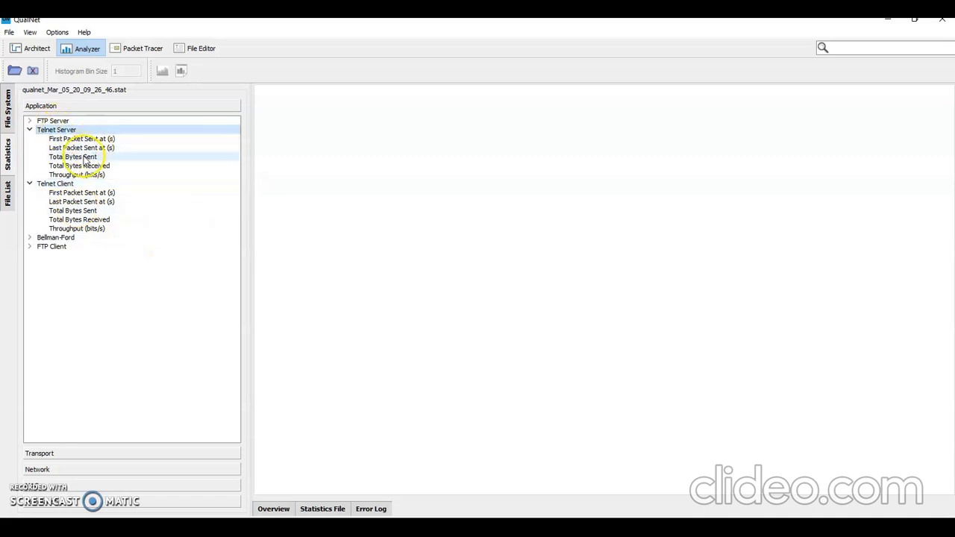
click(82, 158)
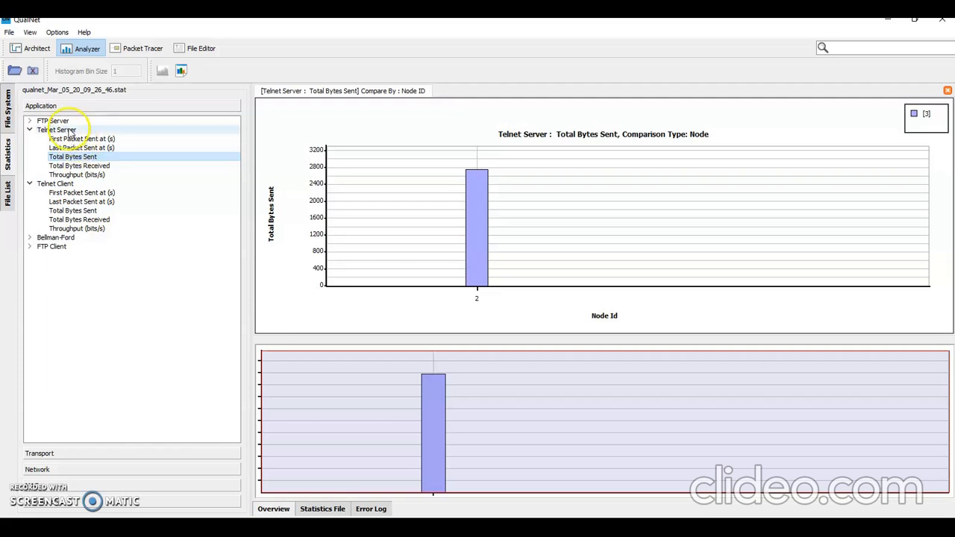
mouse_move(476, 252)
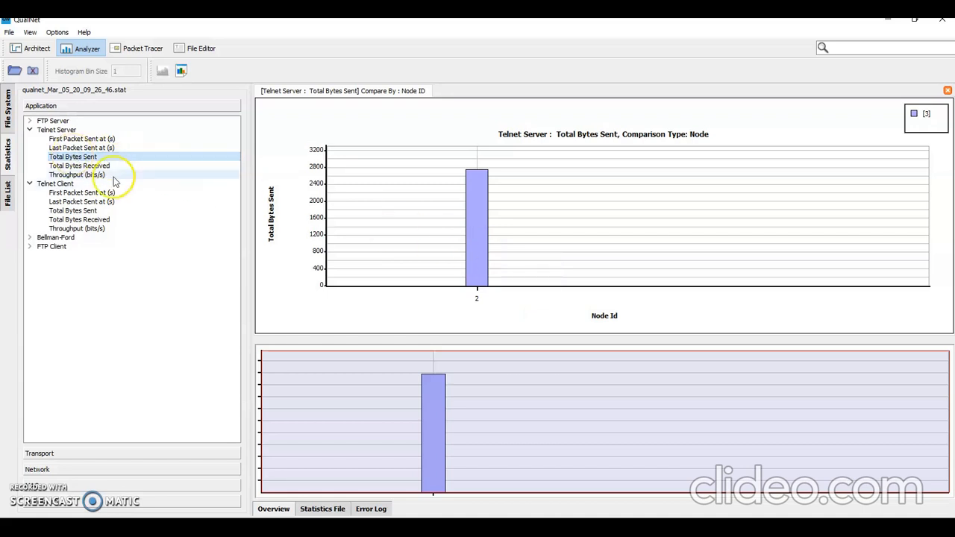
click(471, 235)
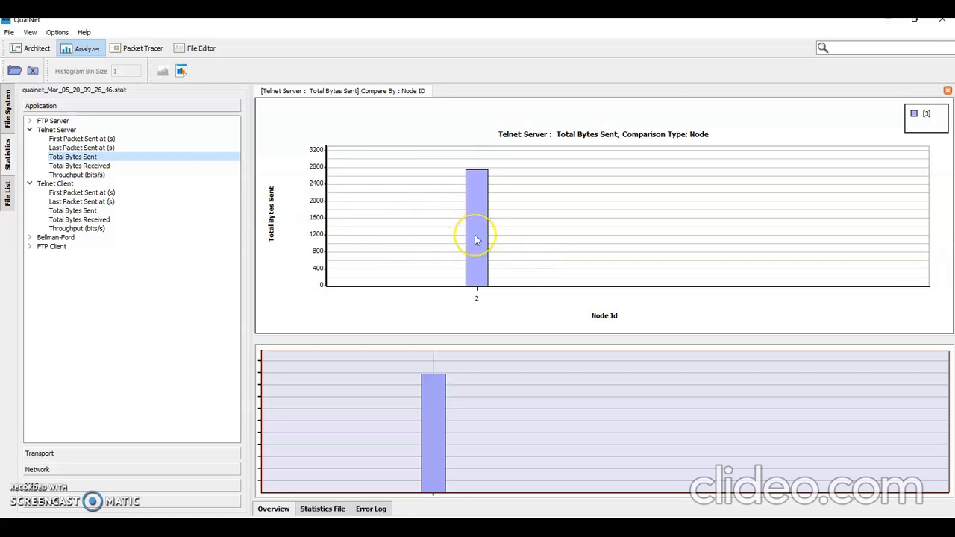
mouse_move(475, 239)
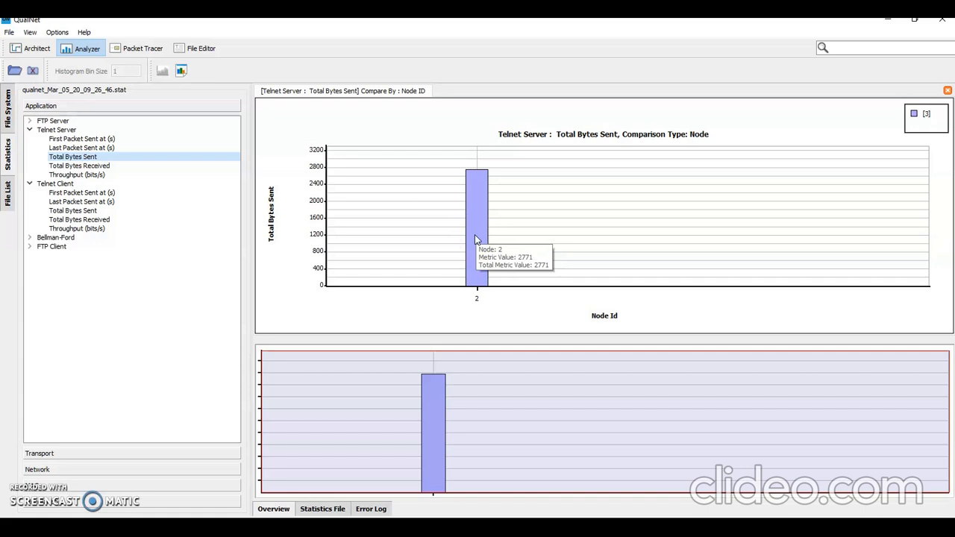
click(56, 211)
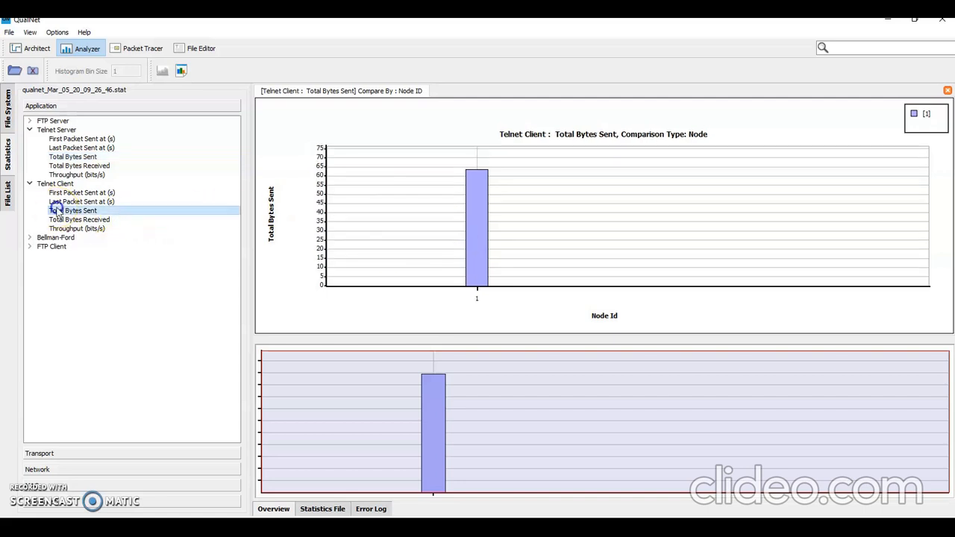
click(82, 219)
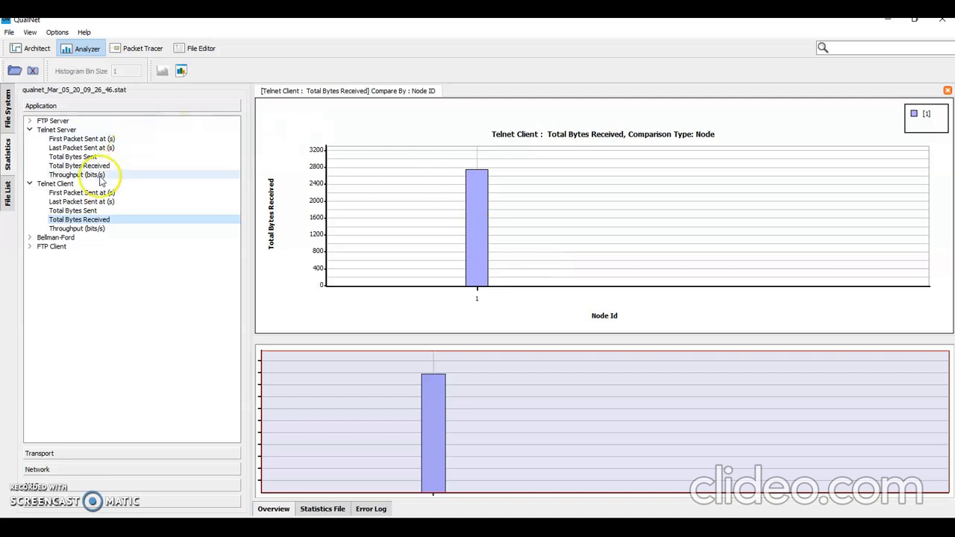
Step: Compare the Telnet Server's throughput chart with its total bytes sent chart, reading node 2's value in each
click(77, 176)
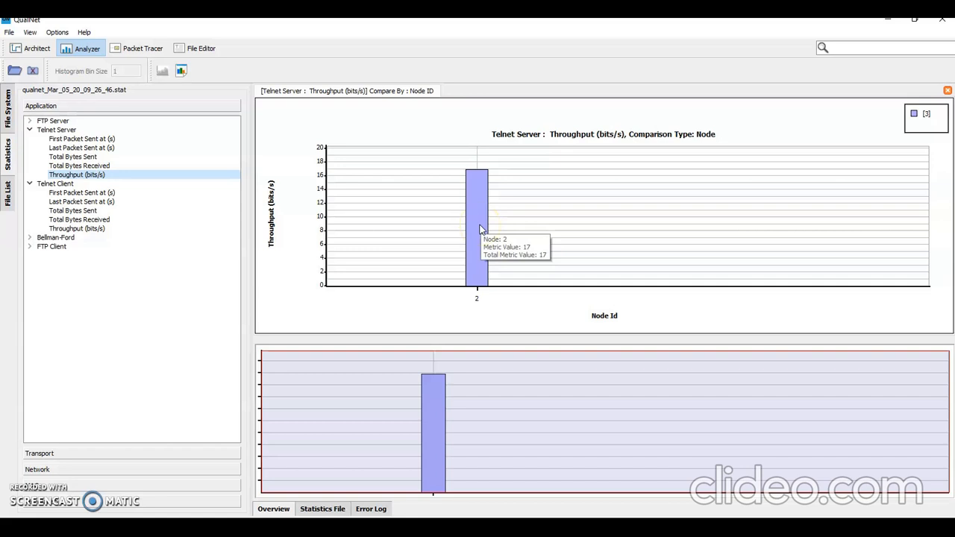
click(83, 157)
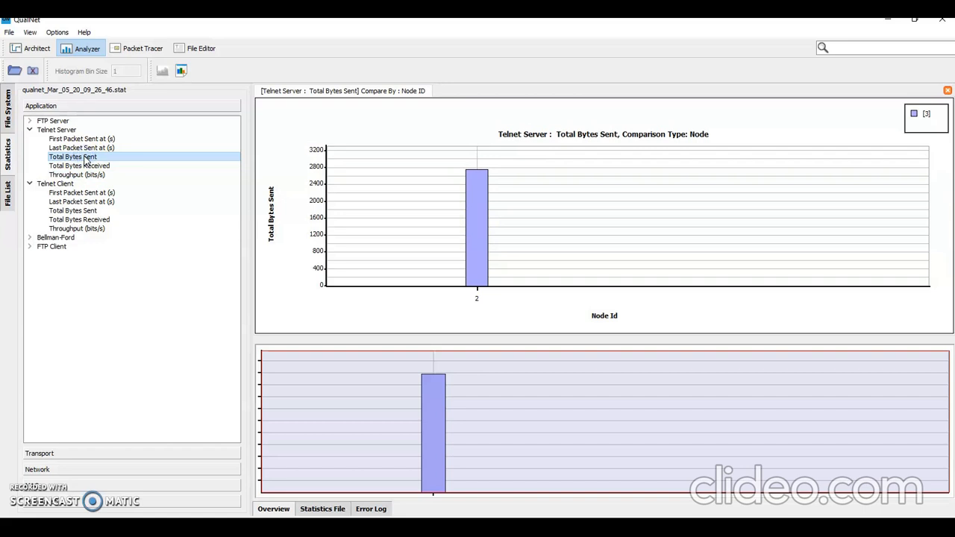
mouse_move(471, 238)
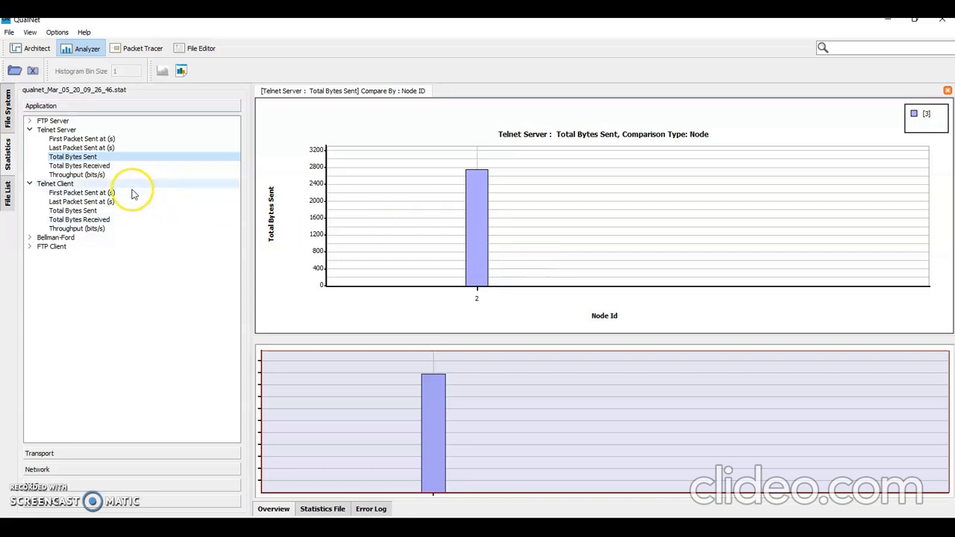
click(92, 176)
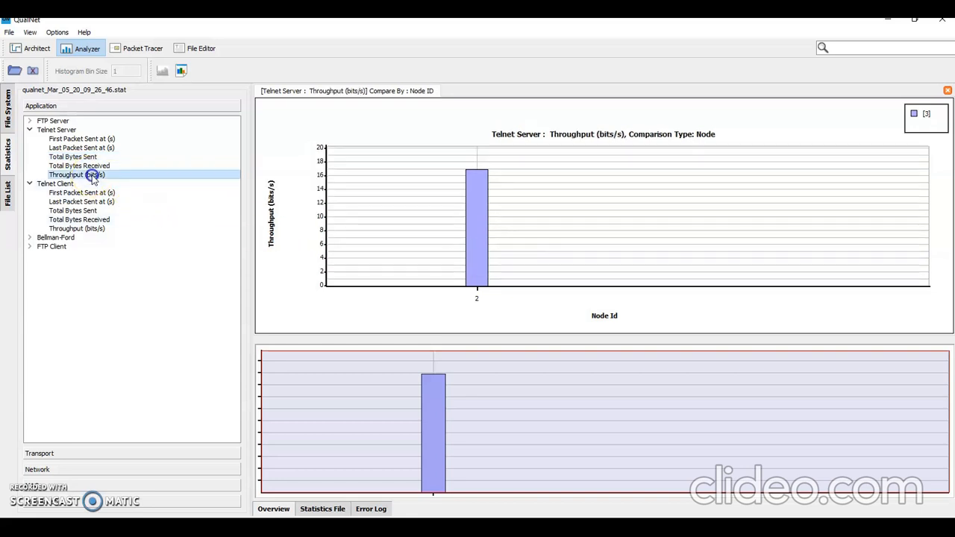
click(89, 158)
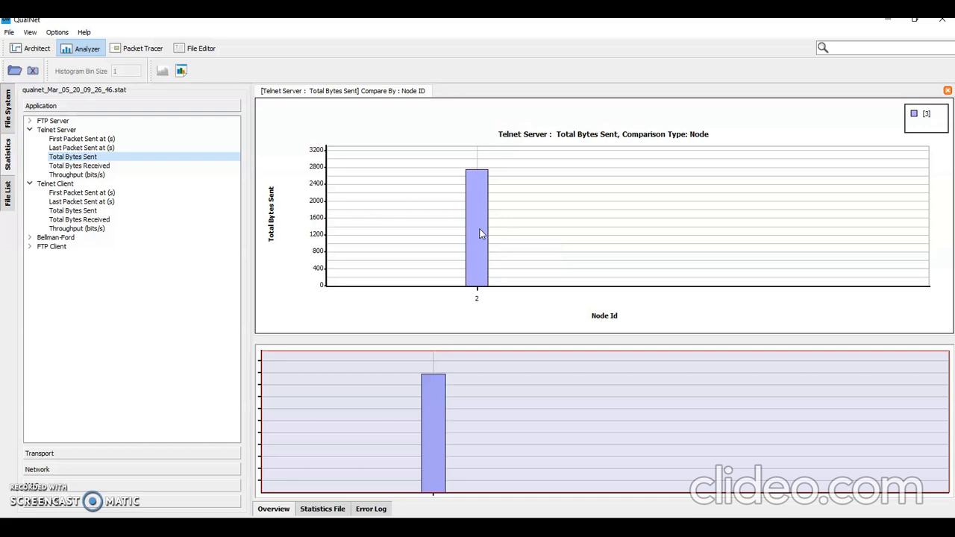
Step: Chart the Telnet Server's first and last packet sent times and read node 2's value for each
click(82, 139)
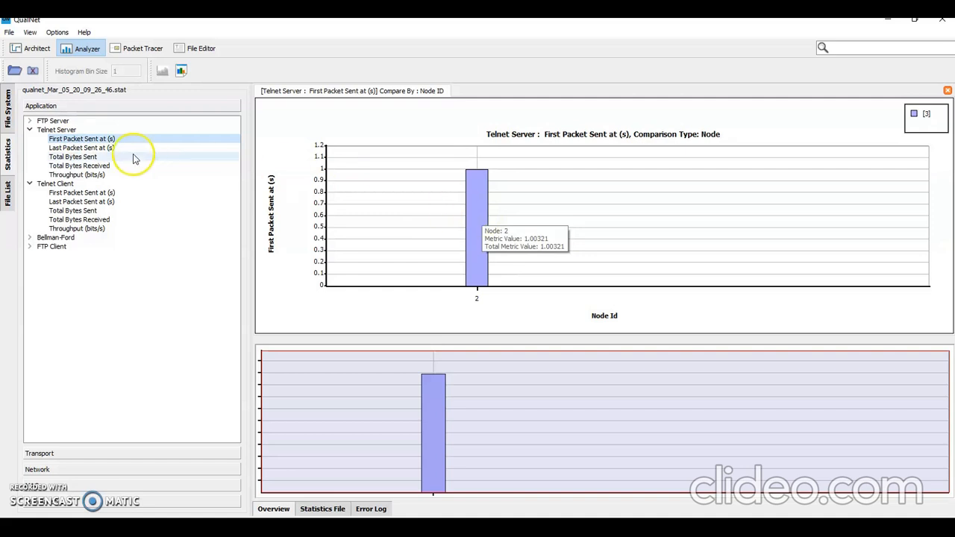
click(75, 147)
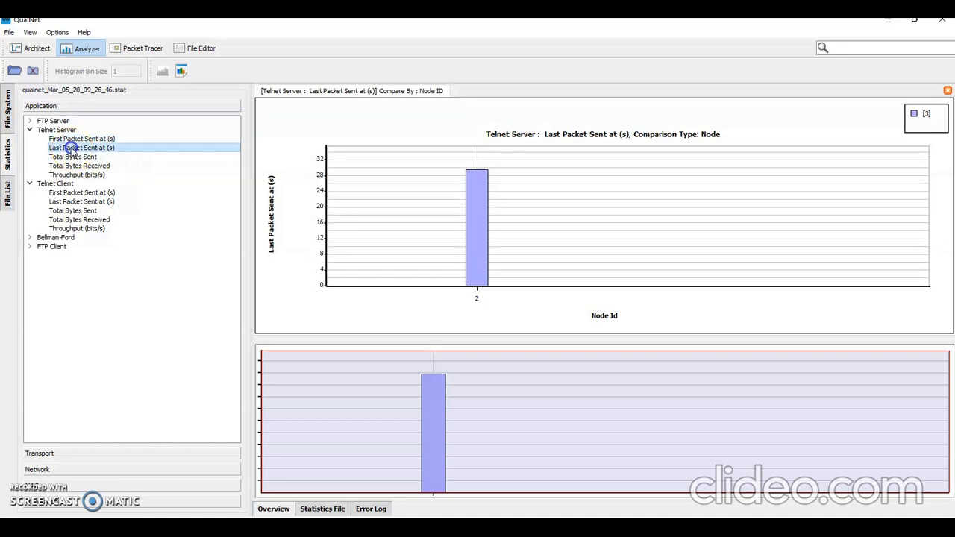
click(483, 240)
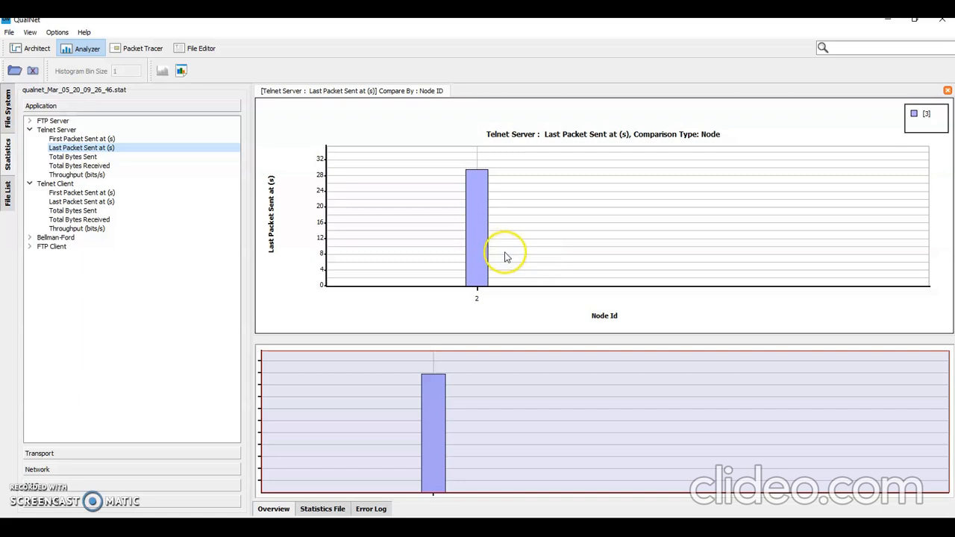
Step: Review node 2's Telnet Server charts for total bytes received, last packet sent time, total bytes sent and throughput
click(79, 166)
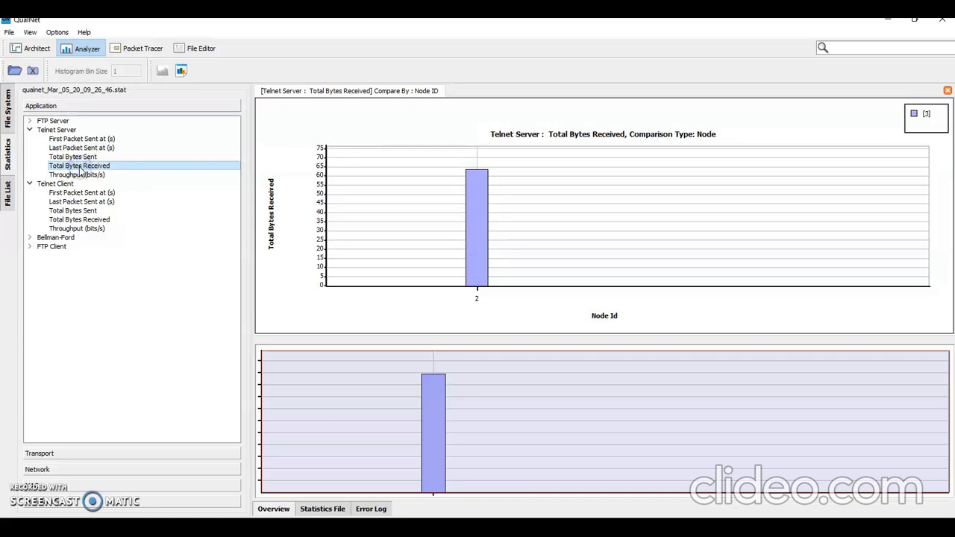
mouse_move(471, 224)
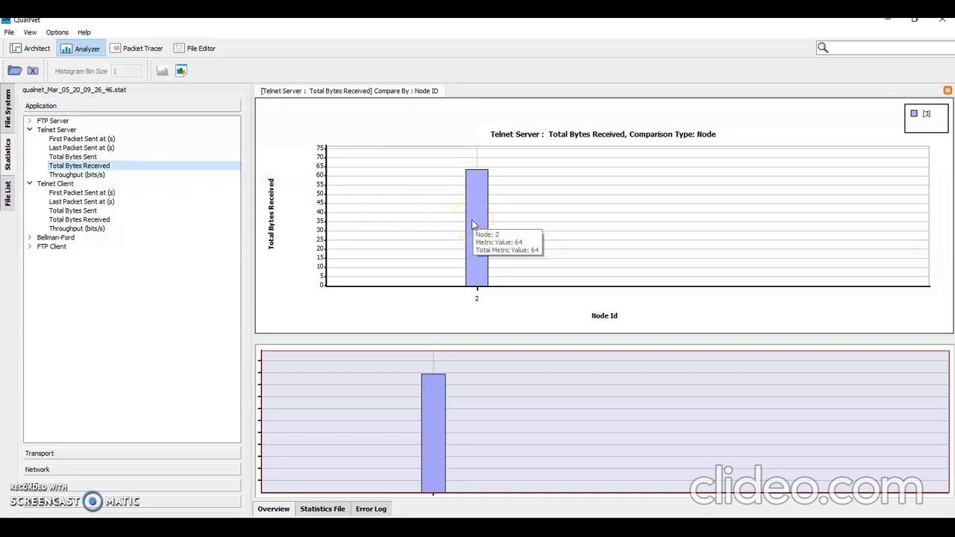
click(84, 148)
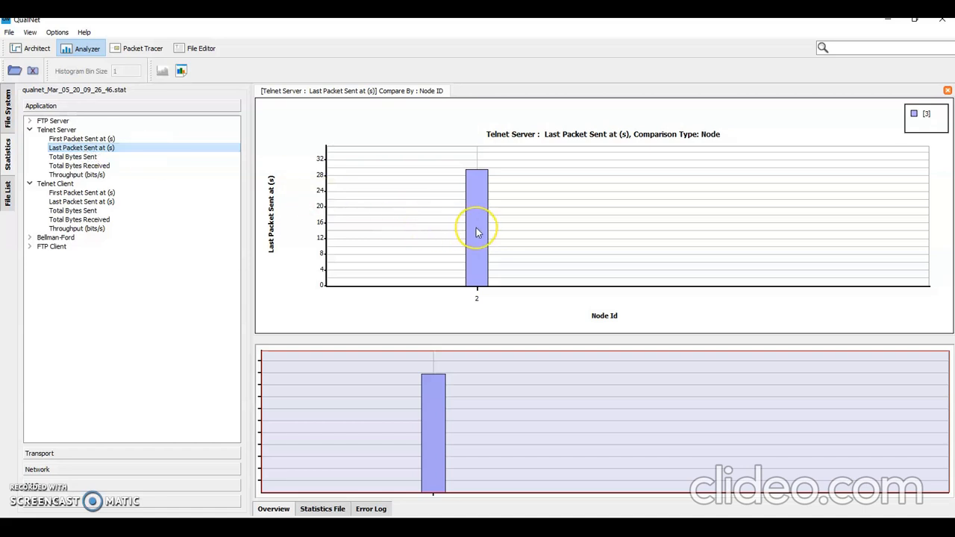
mouse_move(476, 233)
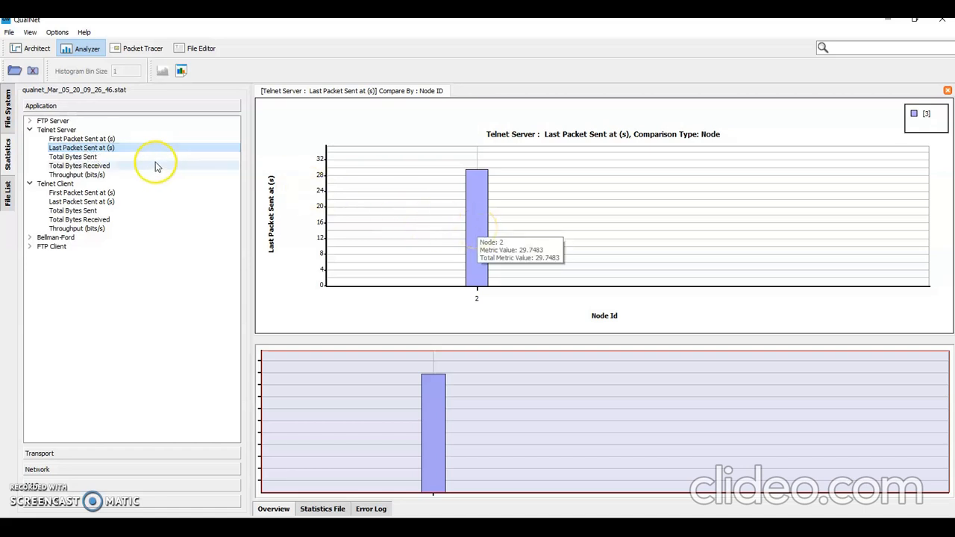
click(98, 157)
mouse_move(472, 228)
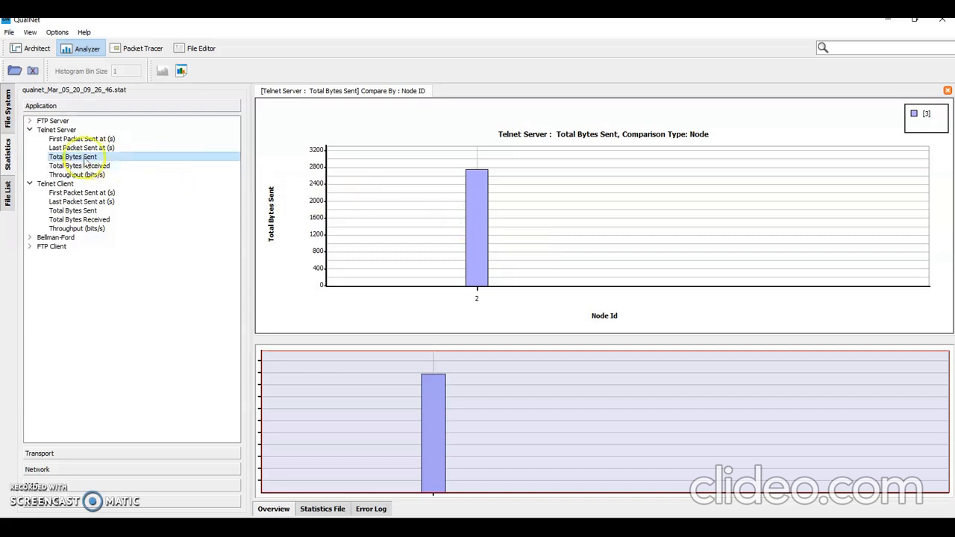
click(66, 175)
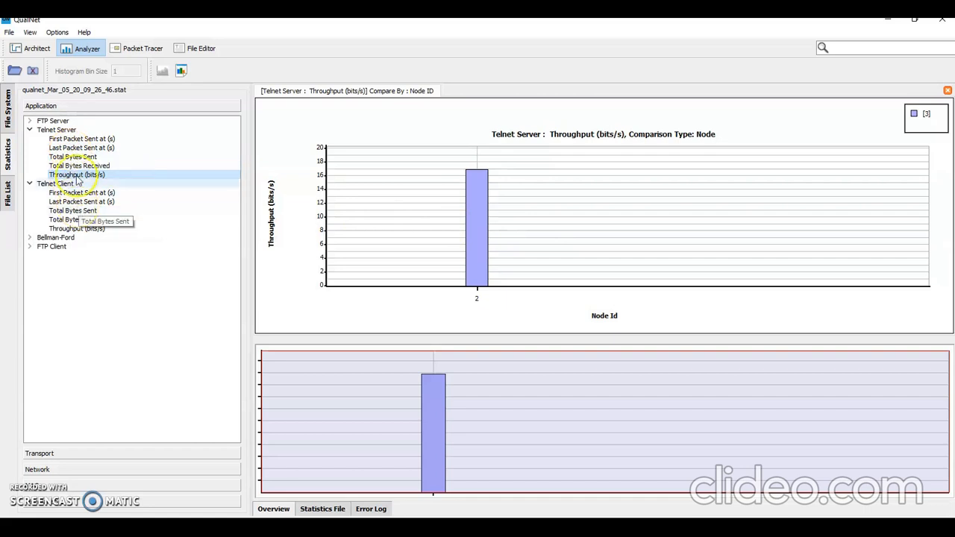
Step: Compare the FTP Server's total unicast data sent at node 3 with the FTP Client's total unicast data received at node 2
double_click(59, 122)
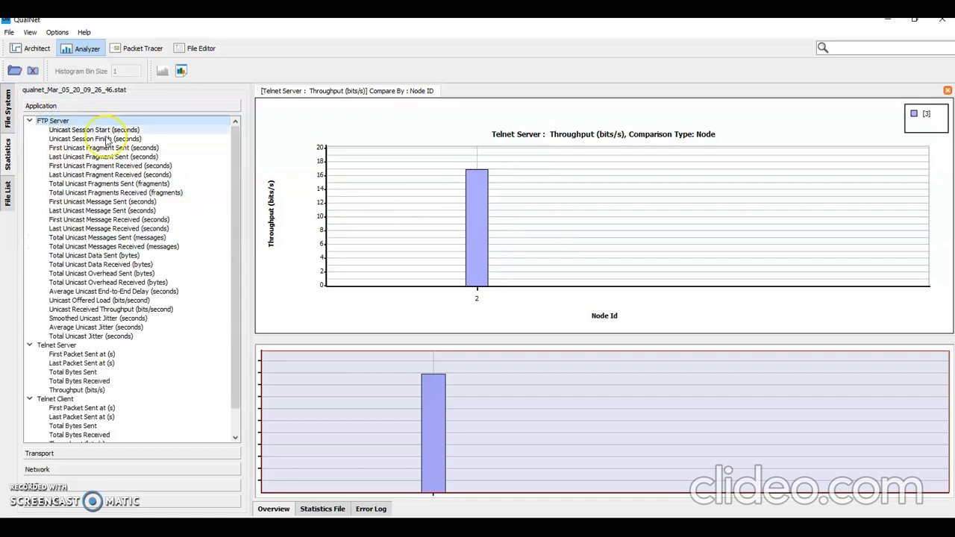
click(108, 255)
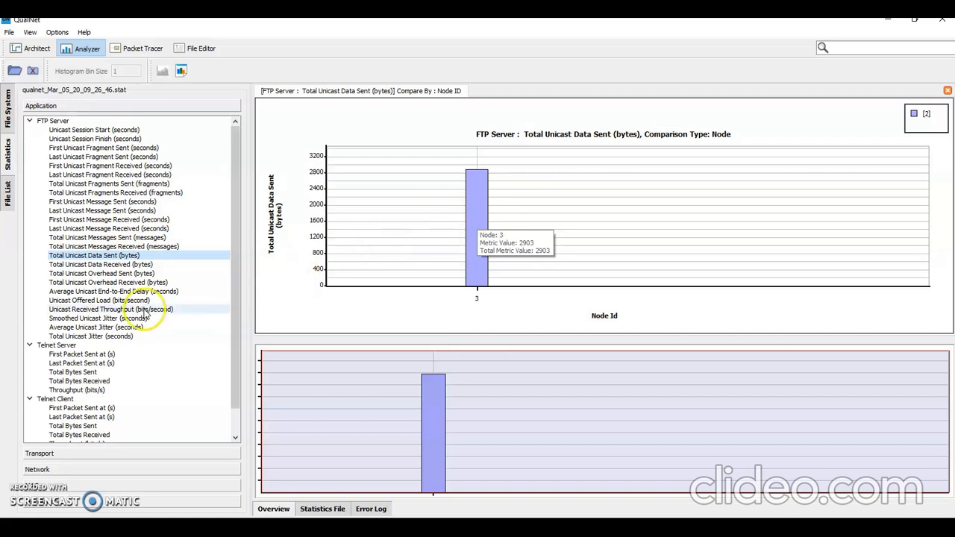
scroll(119, 313, down, 1)
double_click(50, 434)
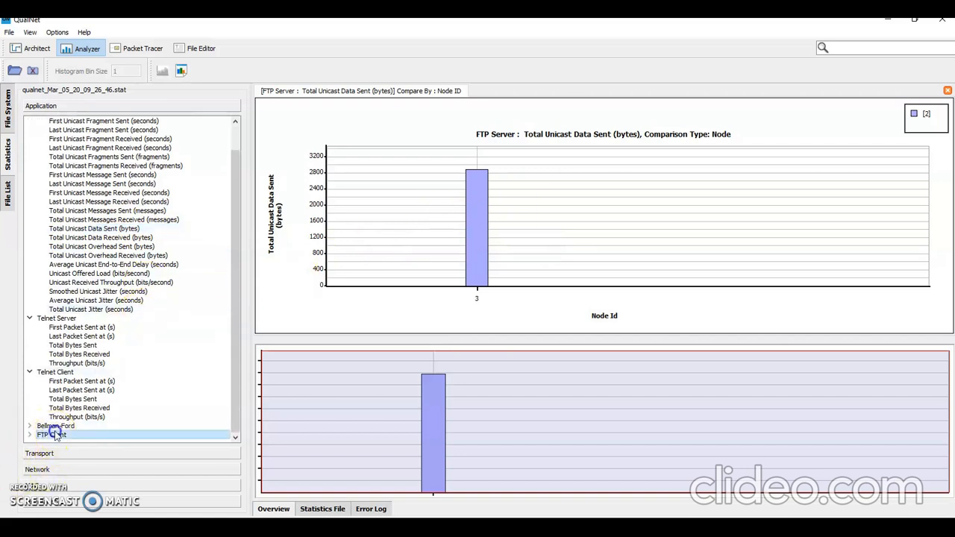
scroll(109, 351, down, 3)
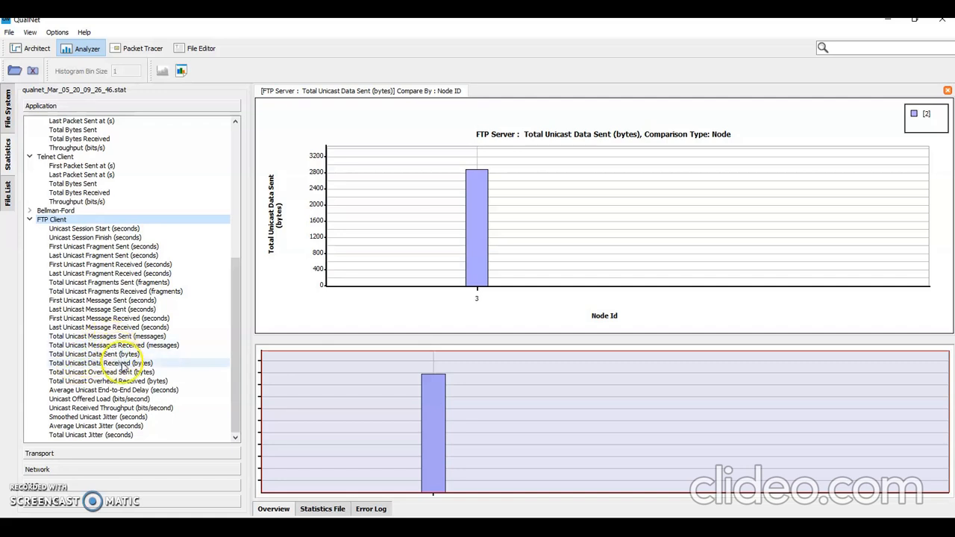
double_click(124, 365)
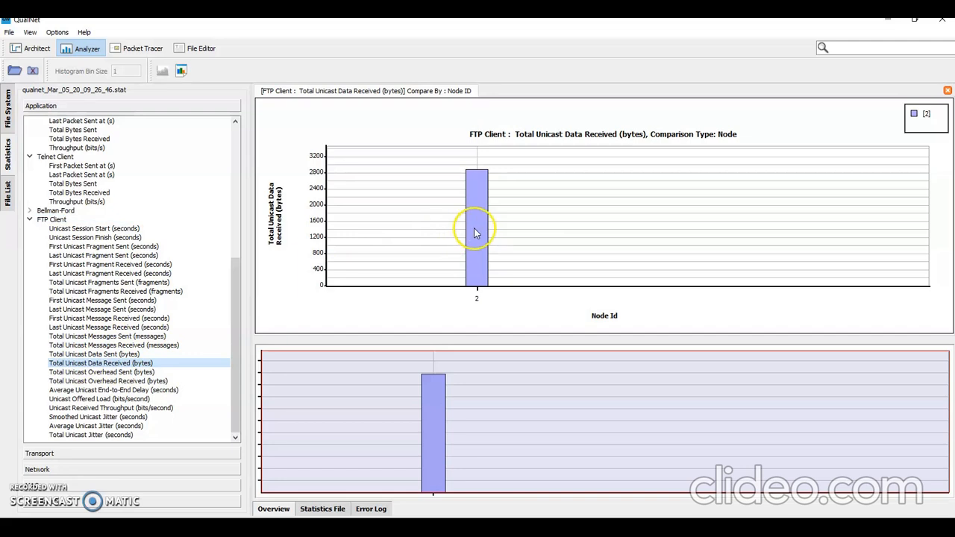
mouse_move(475, 234)
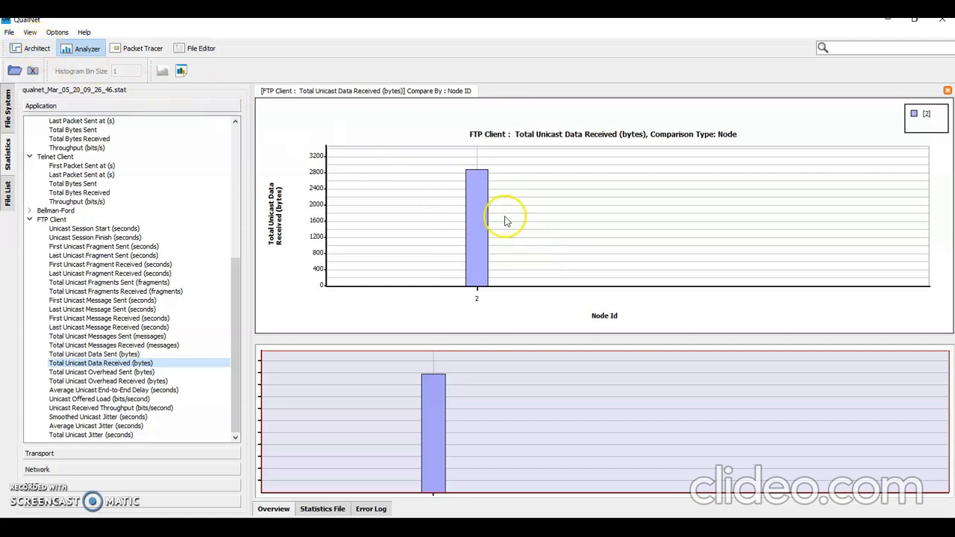
Step: Return the Exp1 scenario to design mode in Architect and create a new blank scenario
click(35, 48)
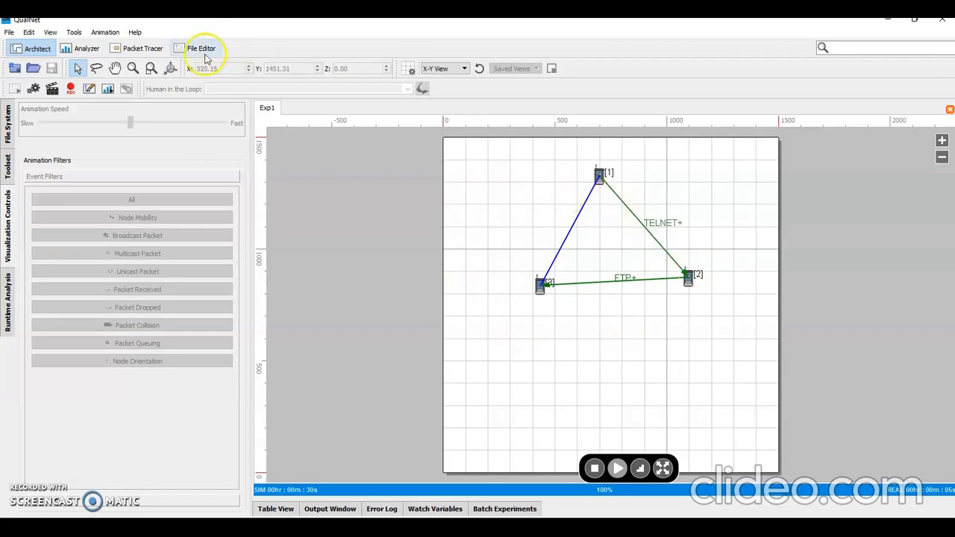
click(91, 89)
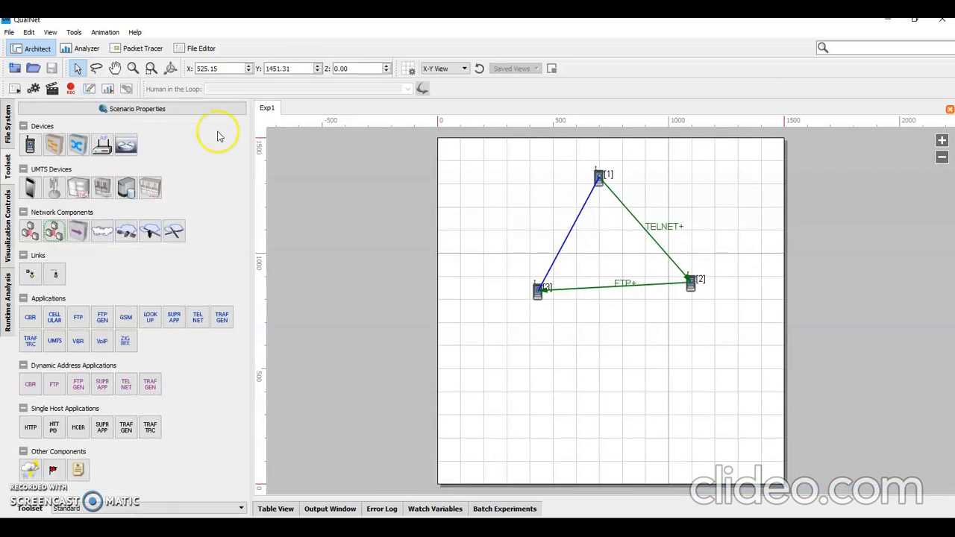
click(52, 70)
click(103, 196)
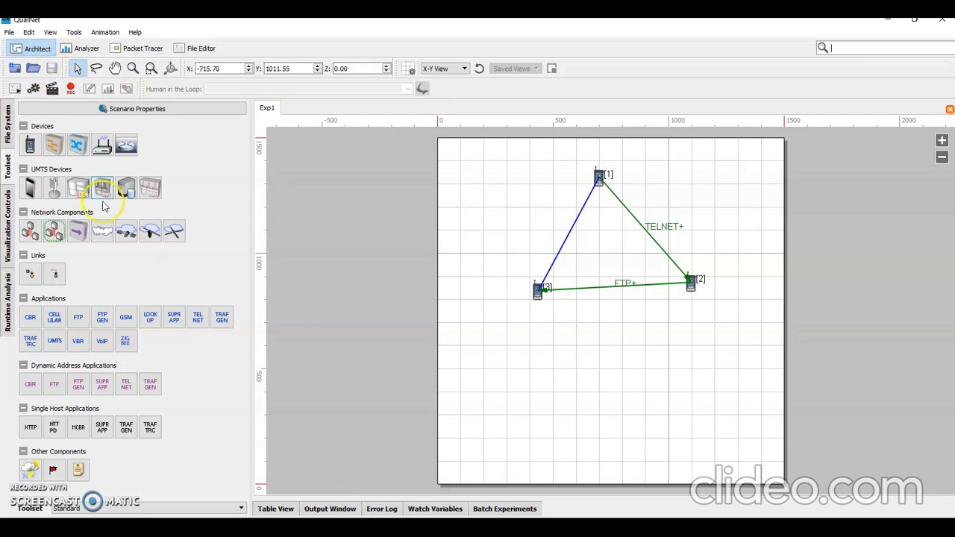
click(9, 33)
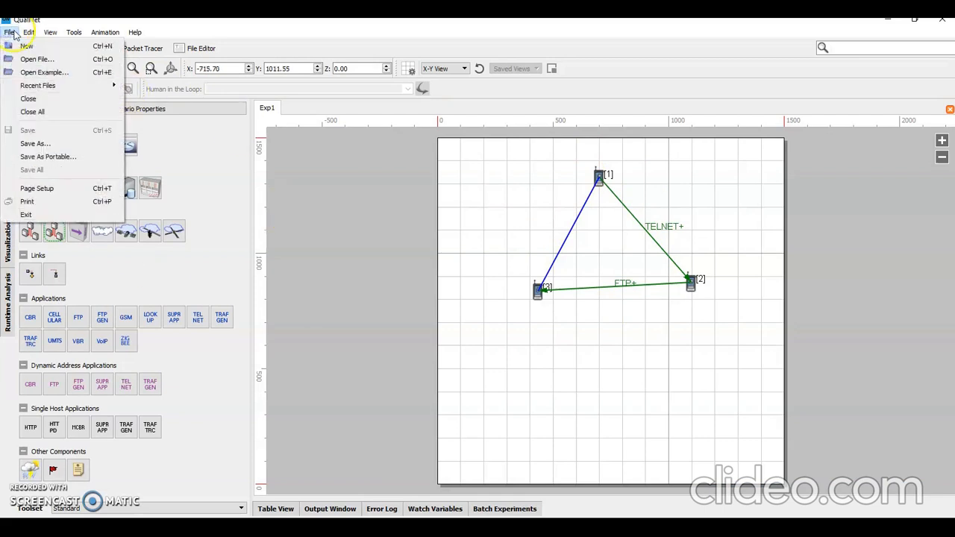
click(493, 209)
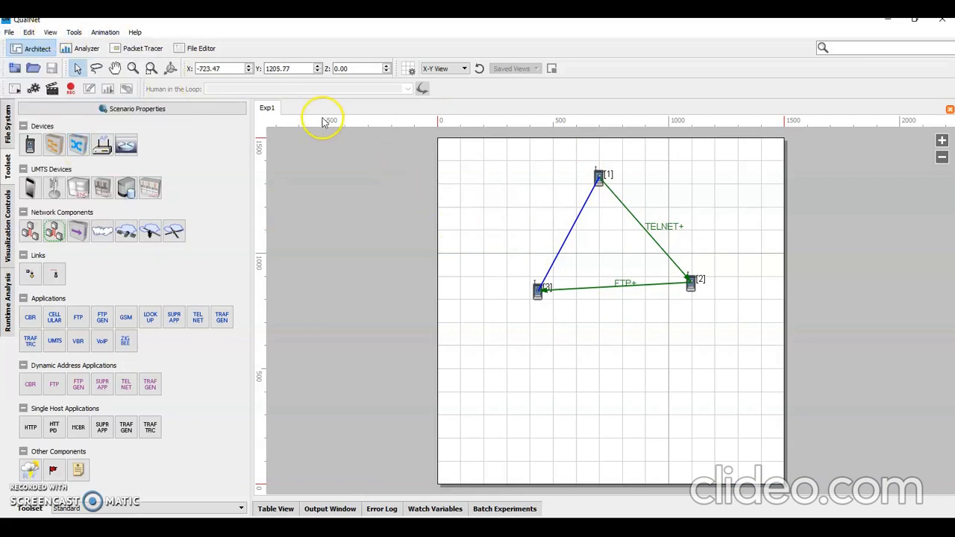
click(9, 32)
click(32, 46)
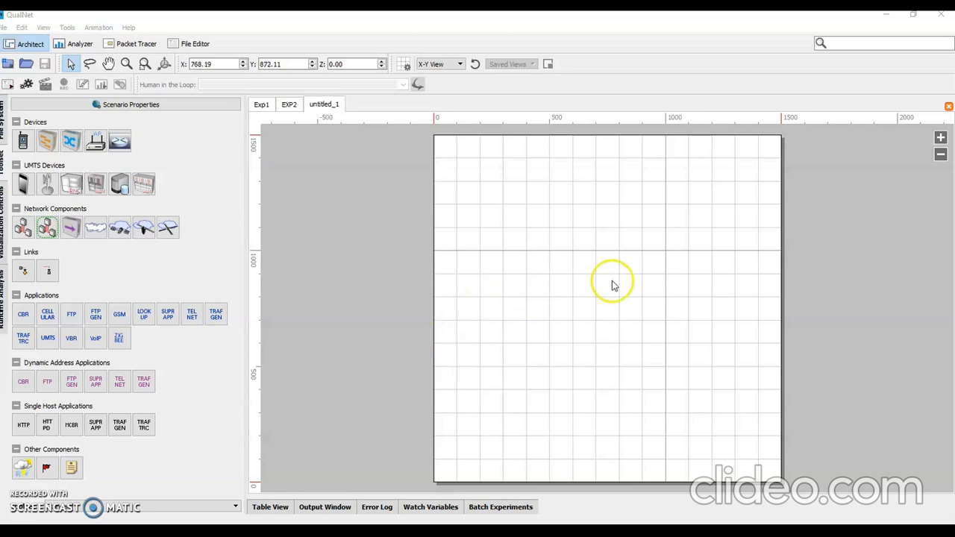
Step: Place a wired subnet hub in the upper middle of the canvas and four default devices in an arc below it
click(72, 233)
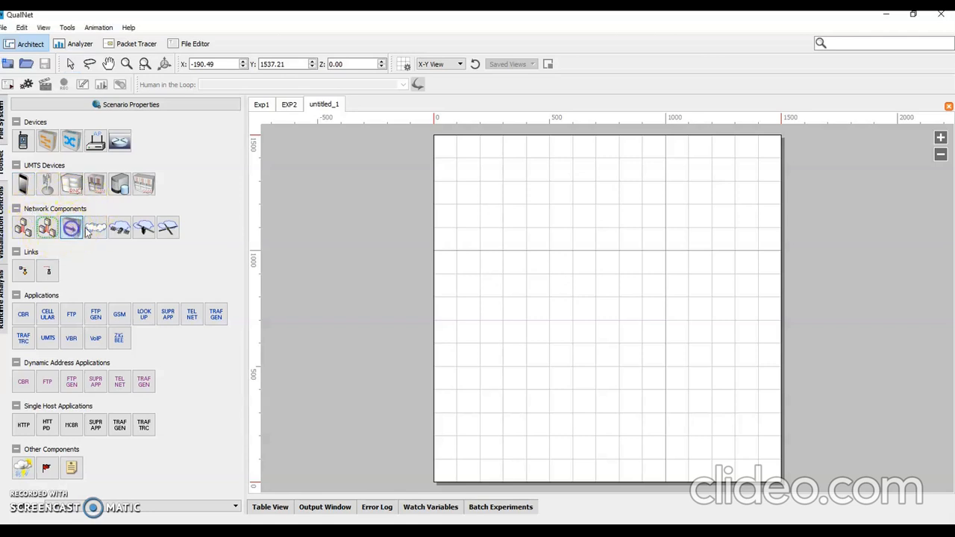
click(611, 208)
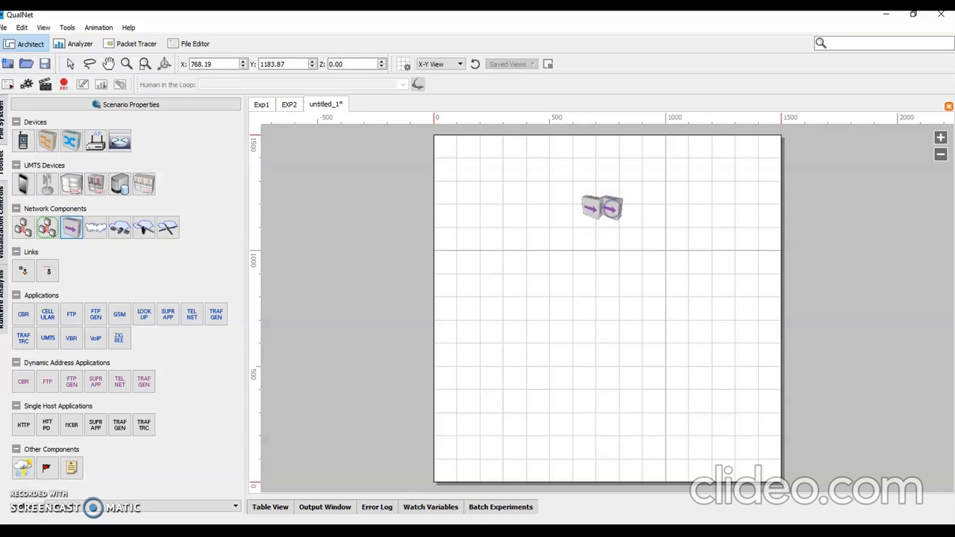
click(22, 140)
click(480, 288)
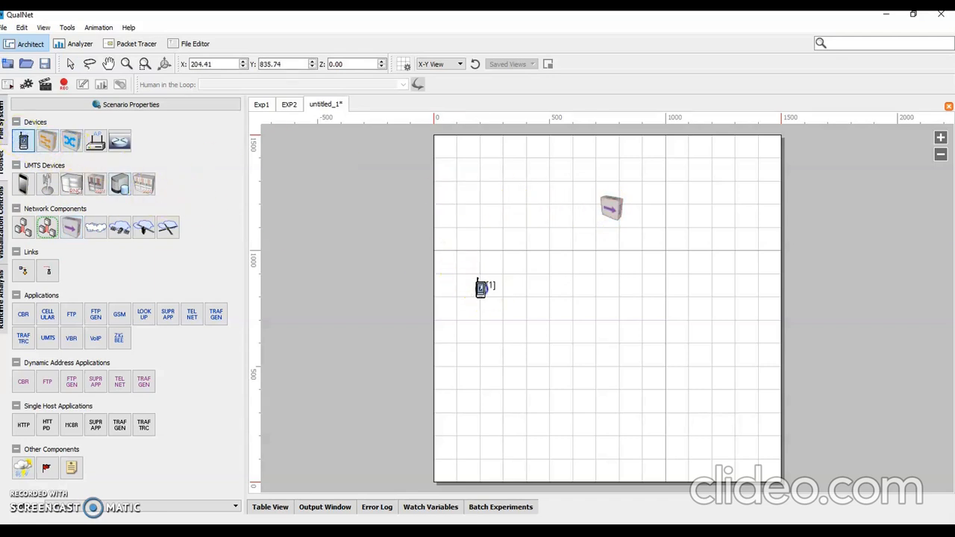
click(569, 351)
click(666, 355)
click(731, 282)
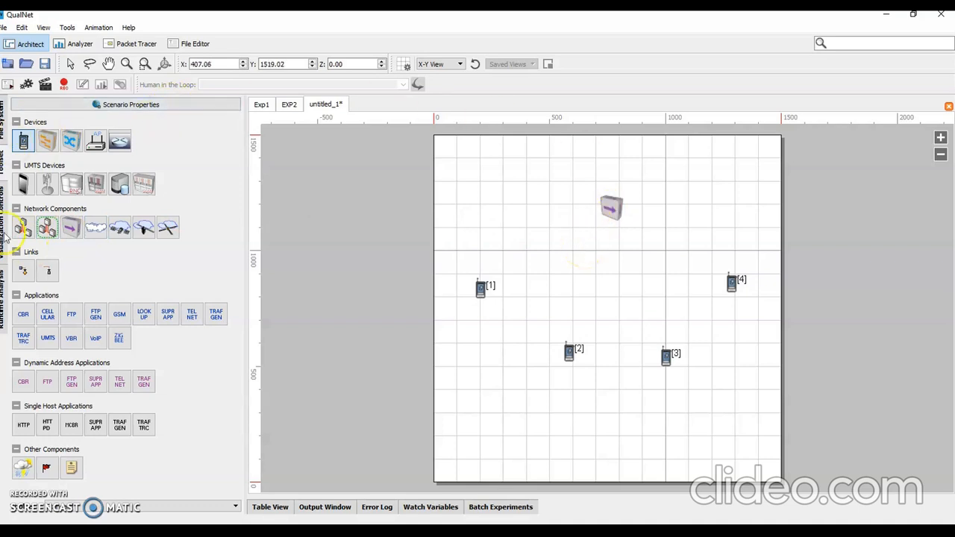
Step: Connect the hub to each of the four devices with wired links
click(23, 271)
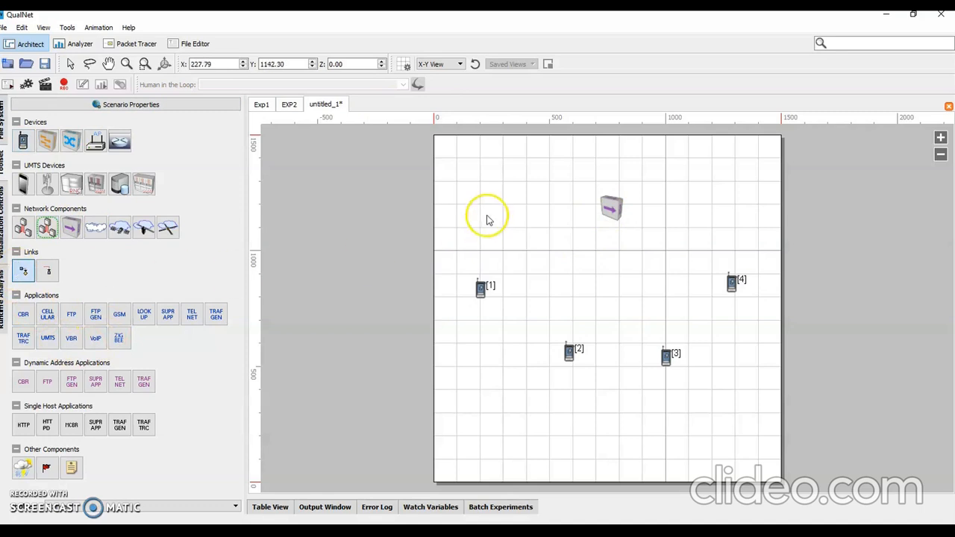
drag(610, 208, 480, 292)
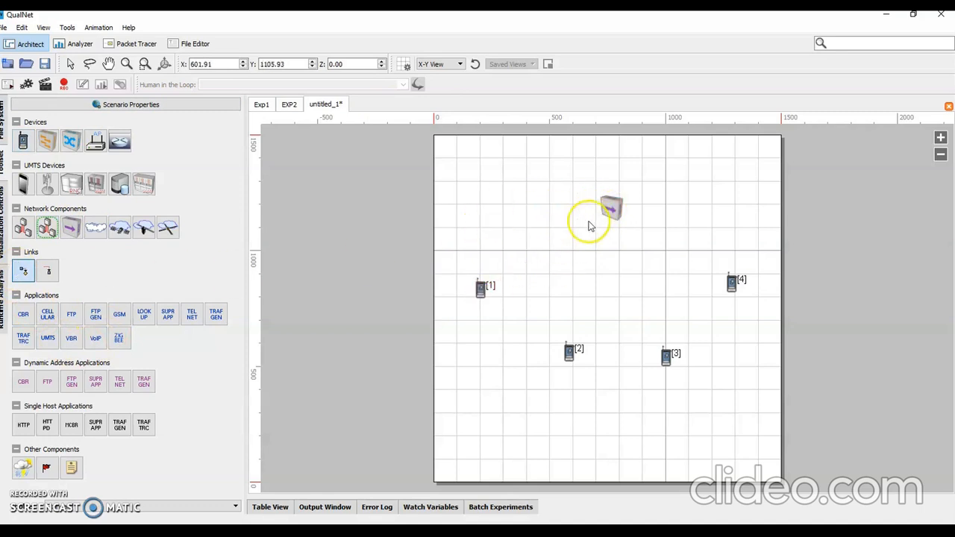
drag(608, 207, 479, 290)
drag(608, 208, 572, 353)
drag(612, 206, 732, 290)
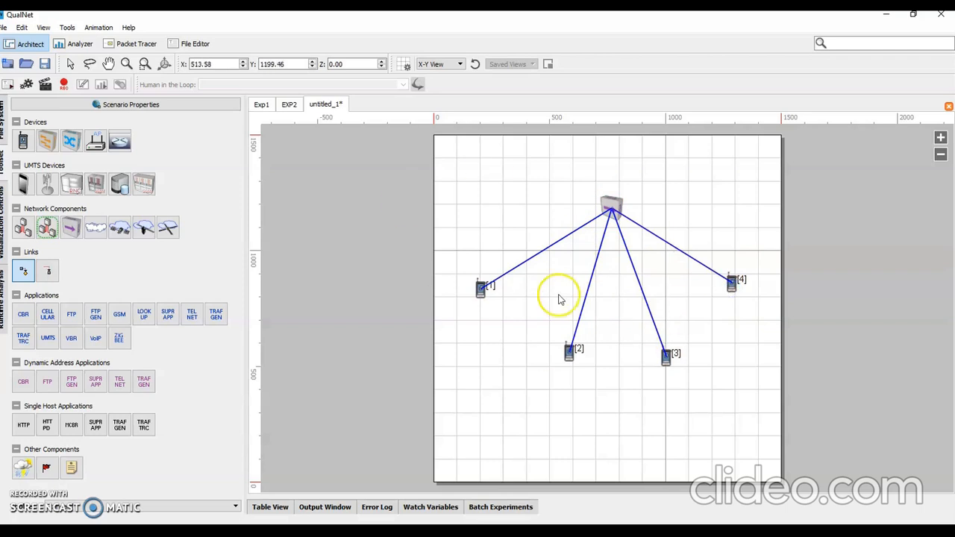
Step: Set the wired subnet hub's MAC protocol to 802.3 in its general properties
right_click(611, 206)
click(635, 255)
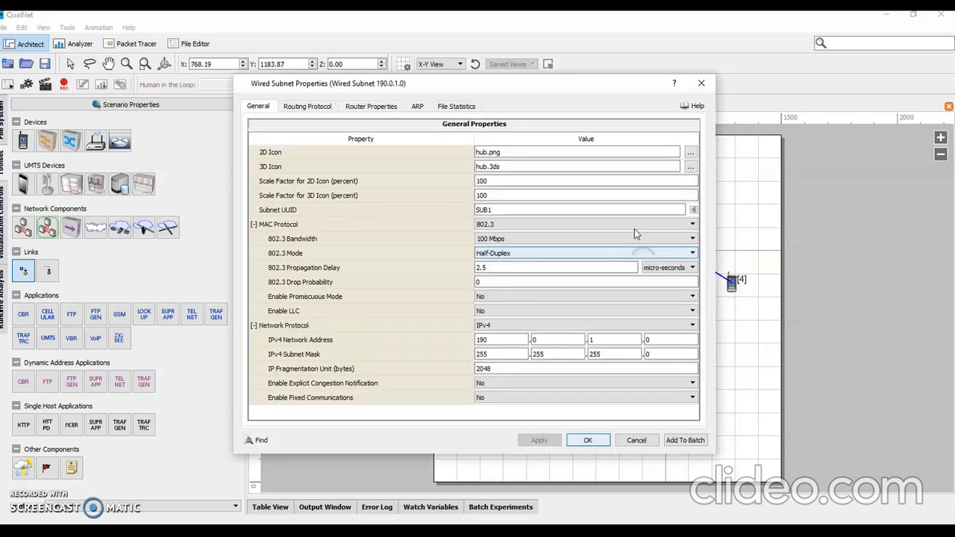
click(298, 226)
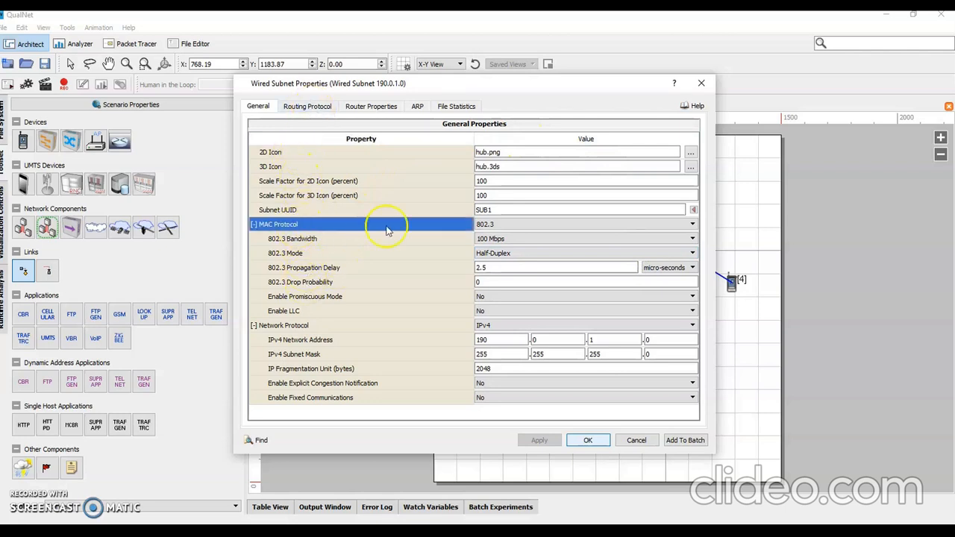
click(557, 224)
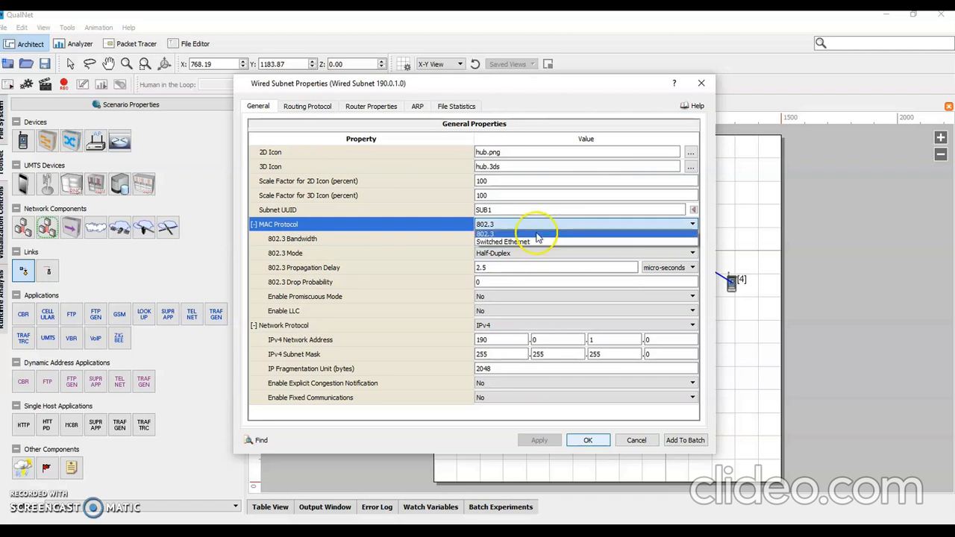
click(536, 234)
click(587, 440)
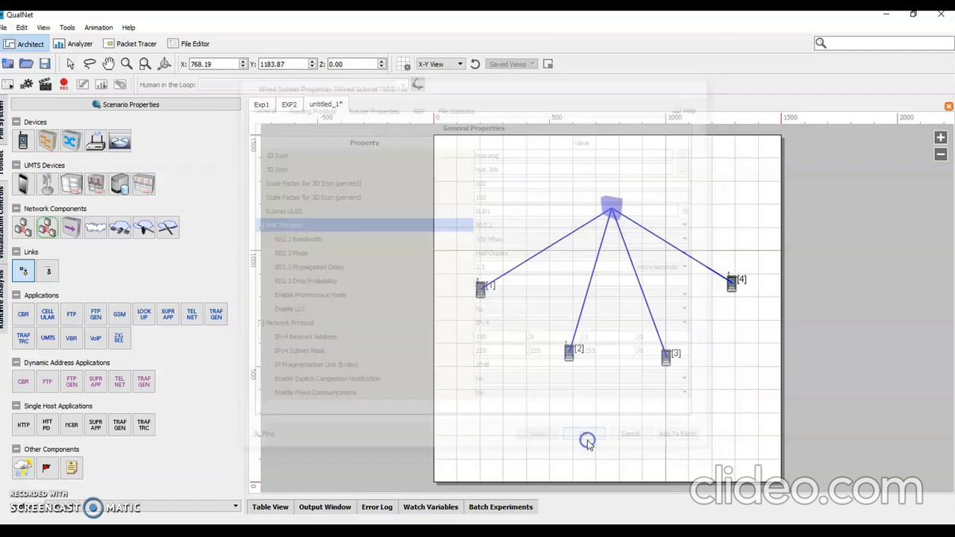
Step: Check the MAC layer protocol settings of Interface 0 on device 1, leaving them as they are
right_click(481, 290)
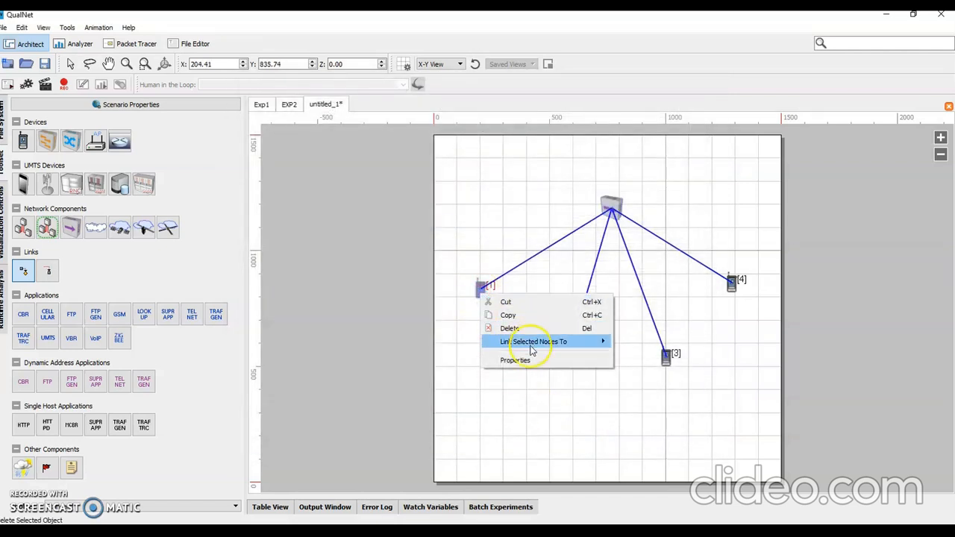
click(530, 361)
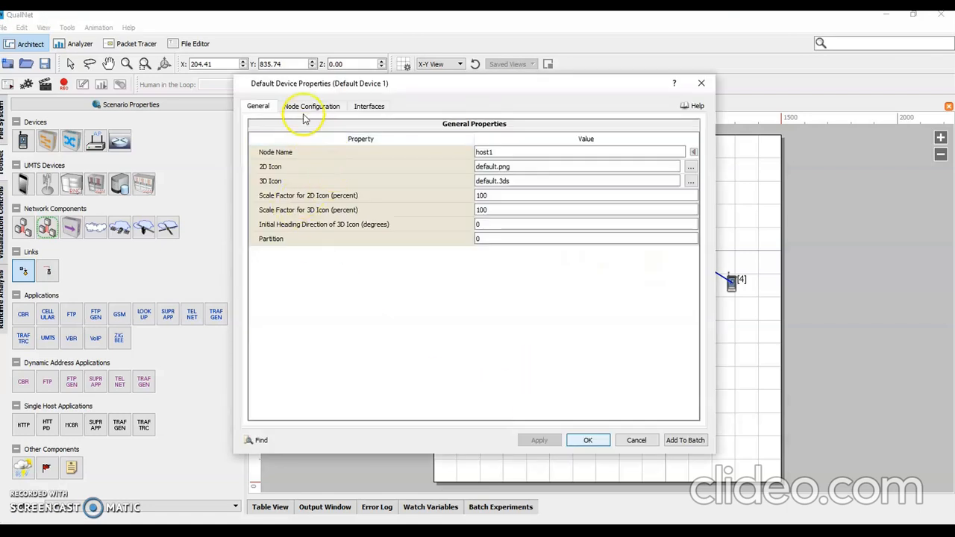
click(371, 107)
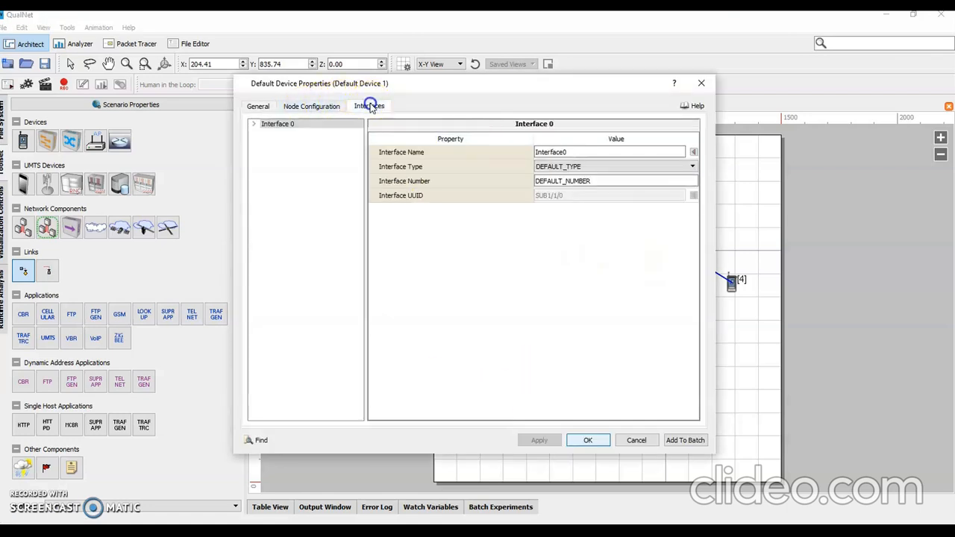
double_click(287, 125)
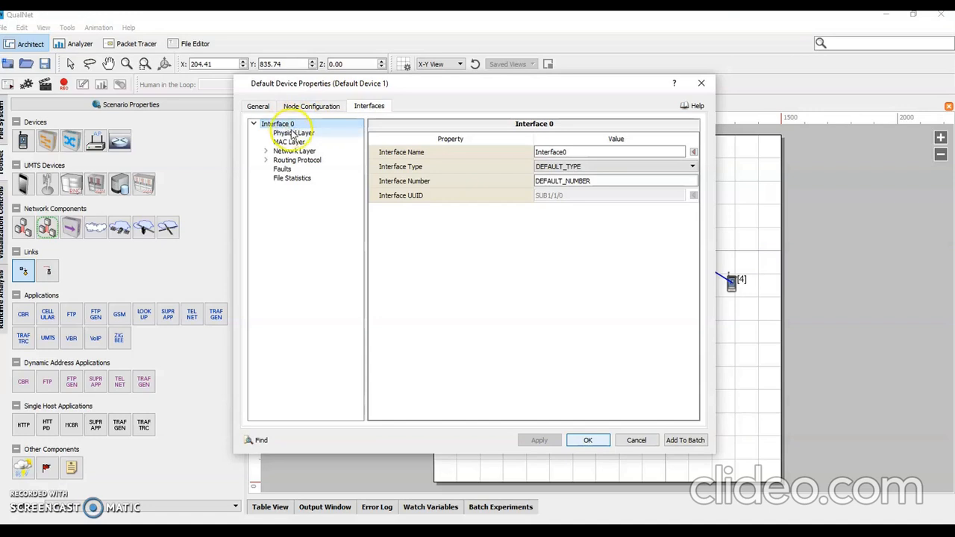
click(293, 142)
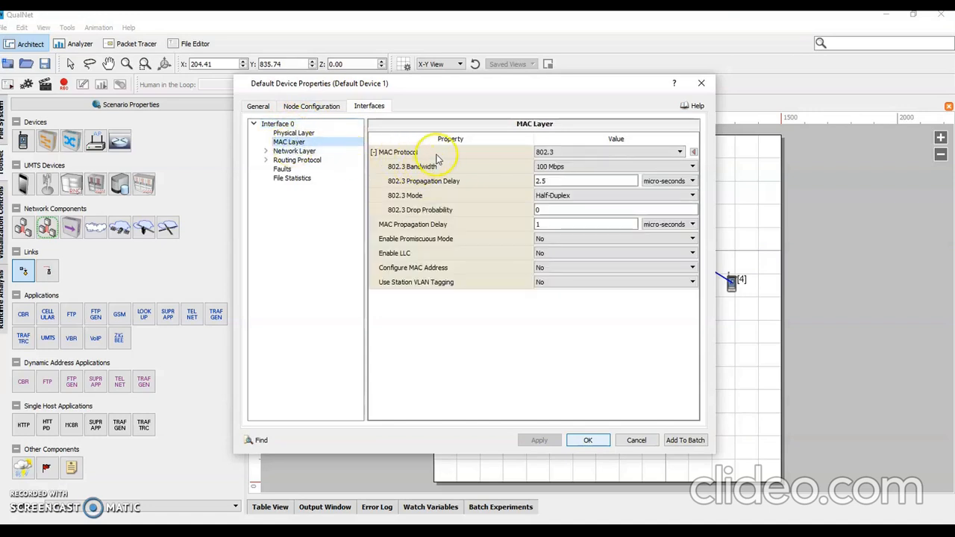
click(550, 155)
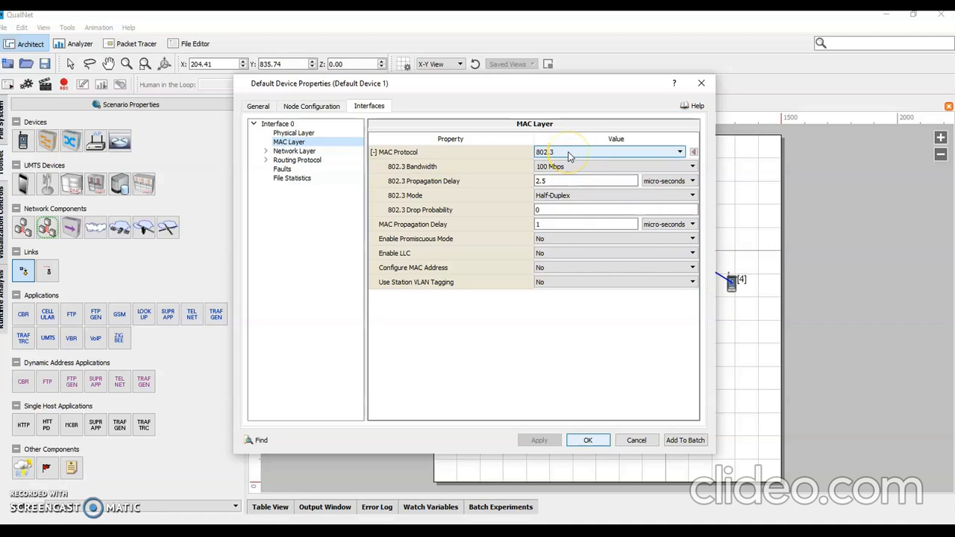
click(700, 82)
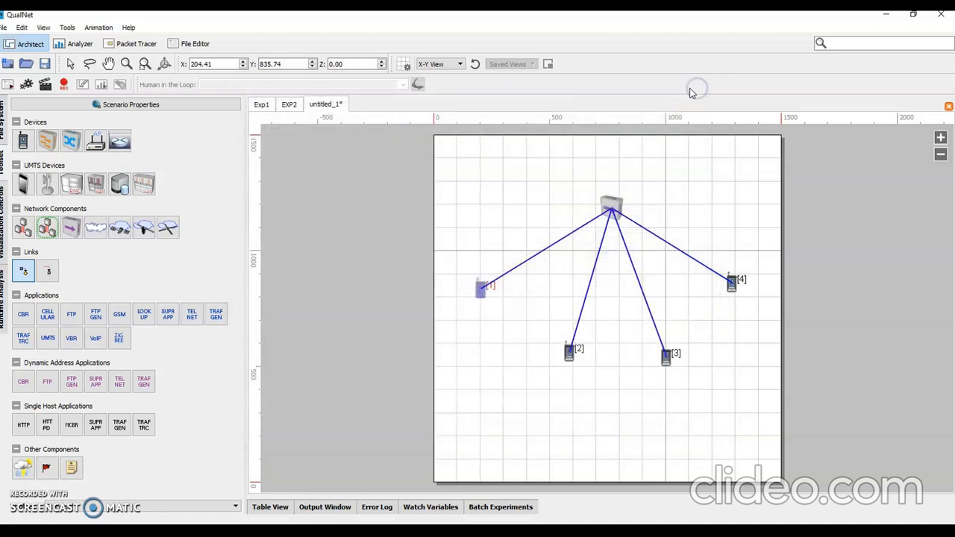
Step: Add an FTP application from device 1 to device 3 and save the scenario as EXP22 in UserScenarios
click(71, 316)
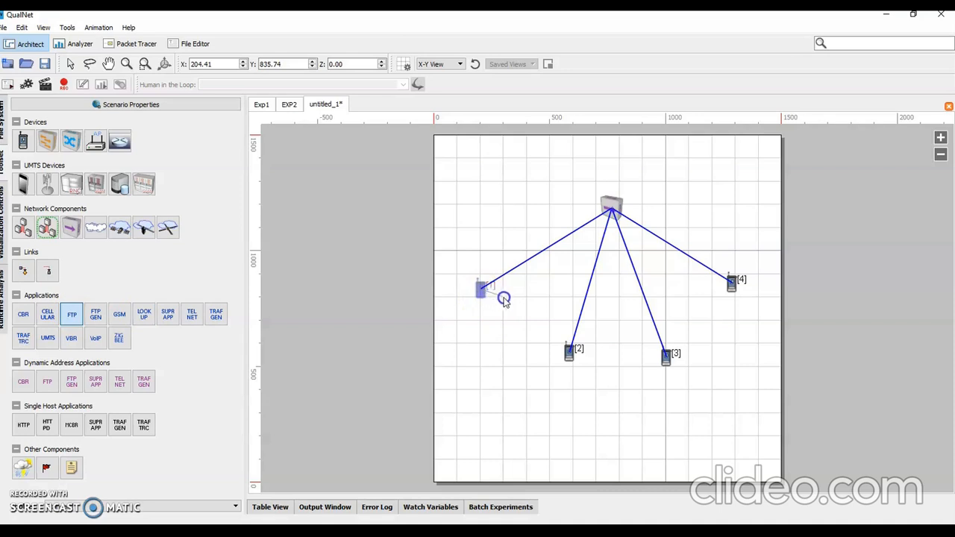
drag(553, 313, 668, 357)
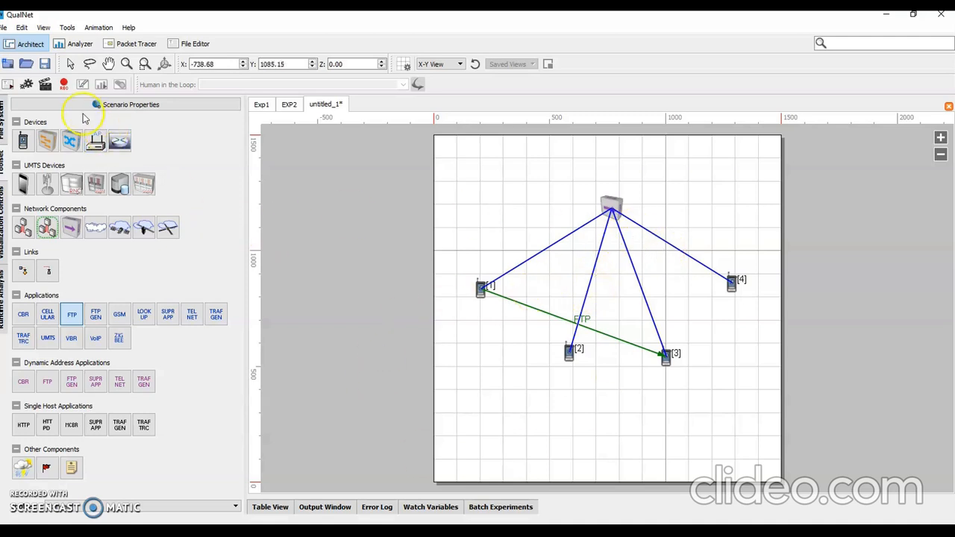
click(45, 66)
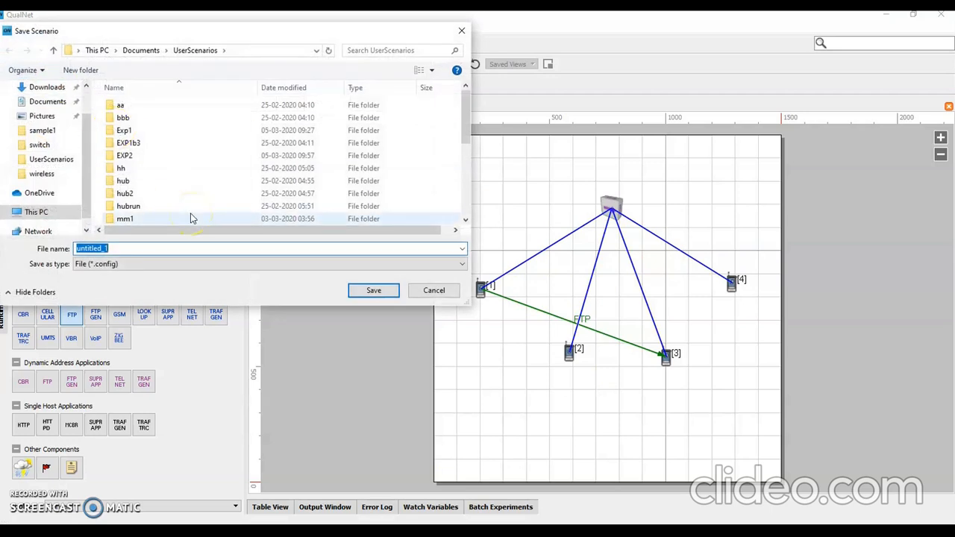
text(EXP)
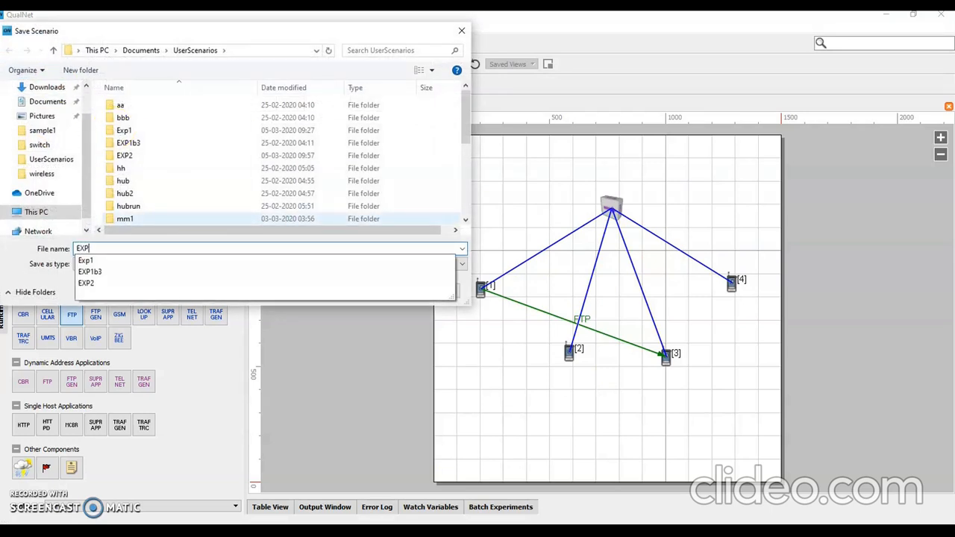
text(2)
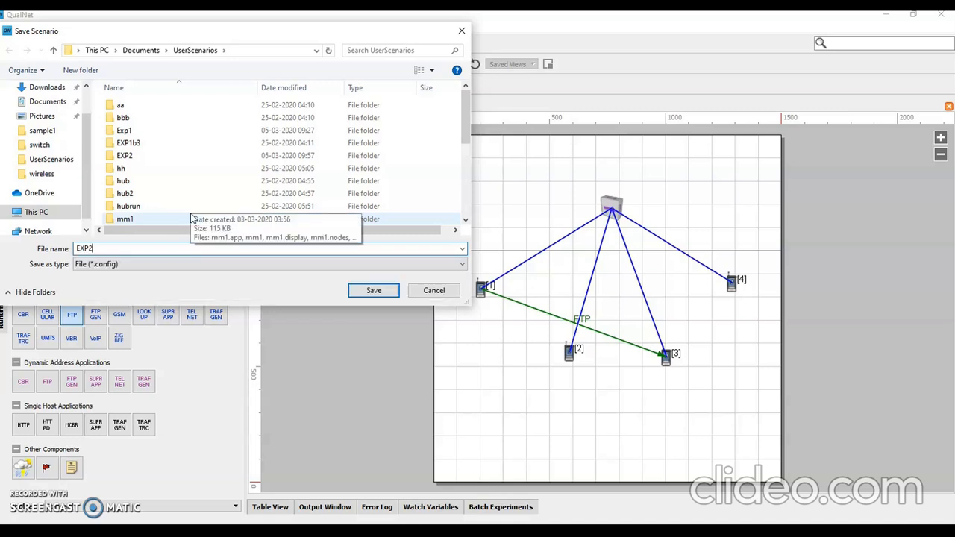
click(195, 219)
click(378, 291)
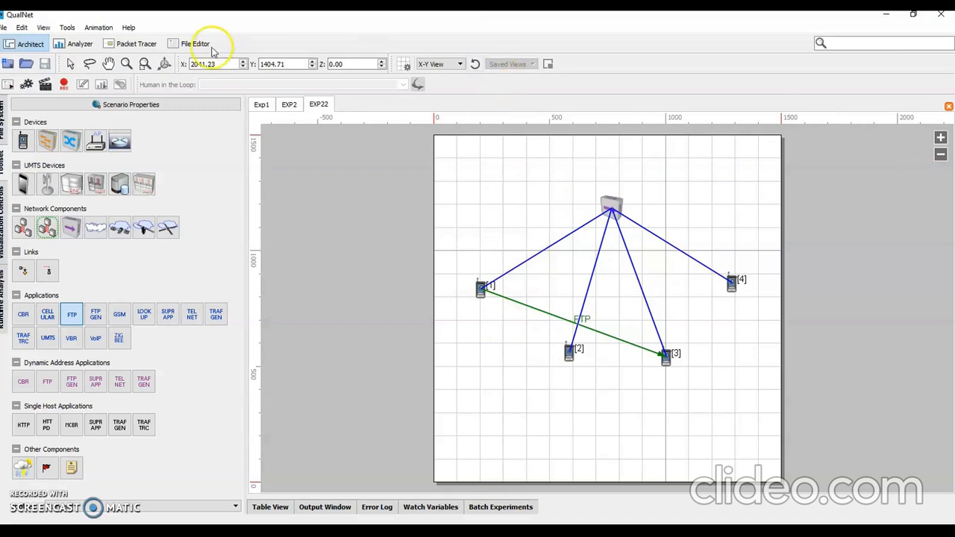
Step: Initialize the EXP22 scenario for live simulation and run it to completion
click(48, 87)
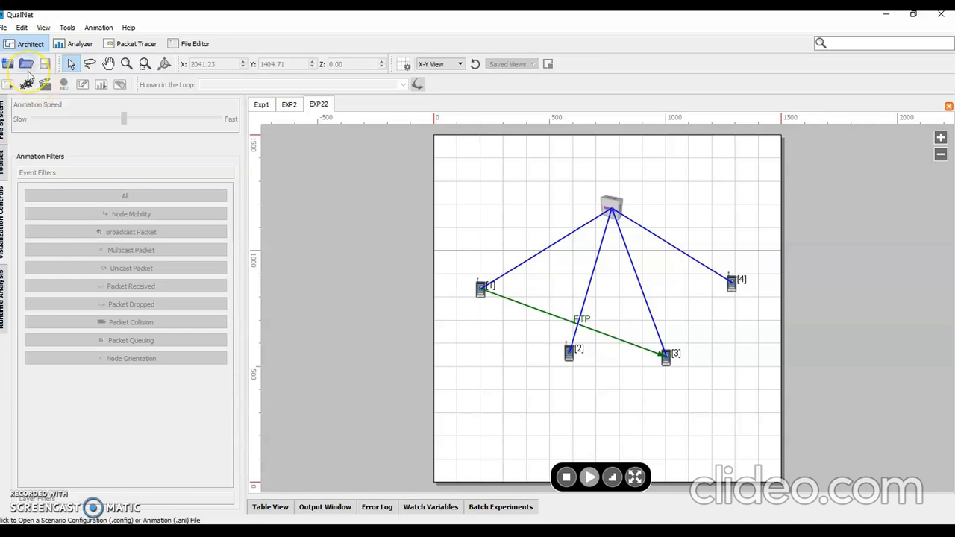
click(588, 468)
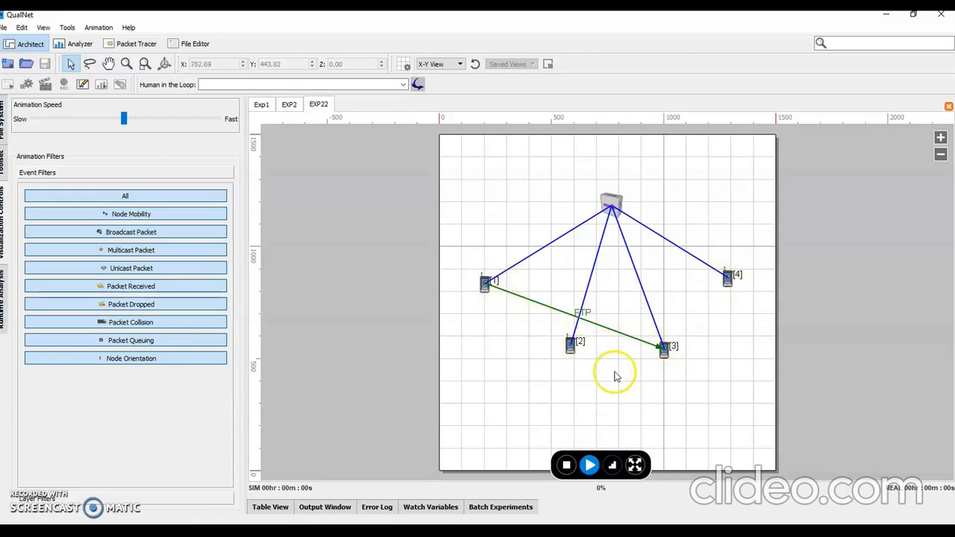
click(590, 465)
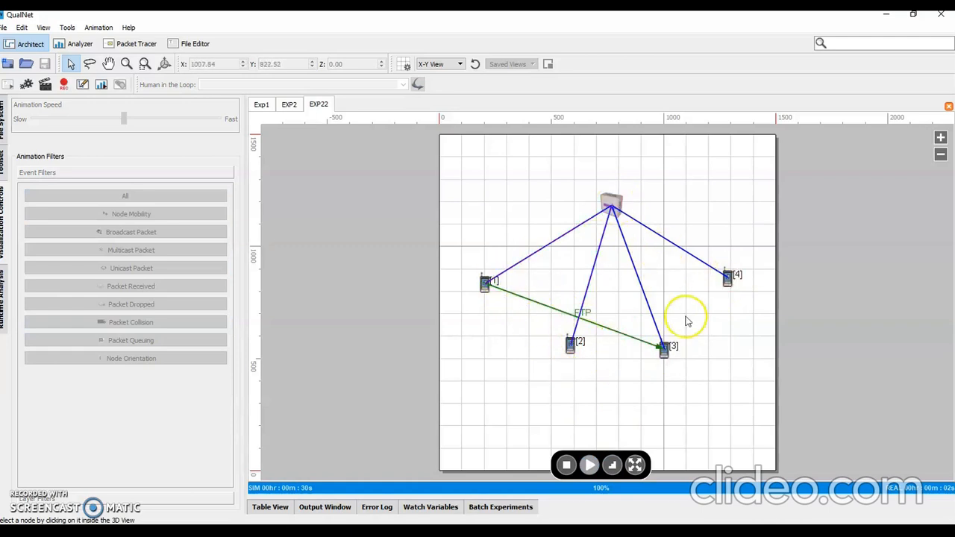
Step: Analyze the run's statistics, comparing the FTP Server's total unicast data sent with the FTP Client's total unicast data received in bytes
click(101, 85)
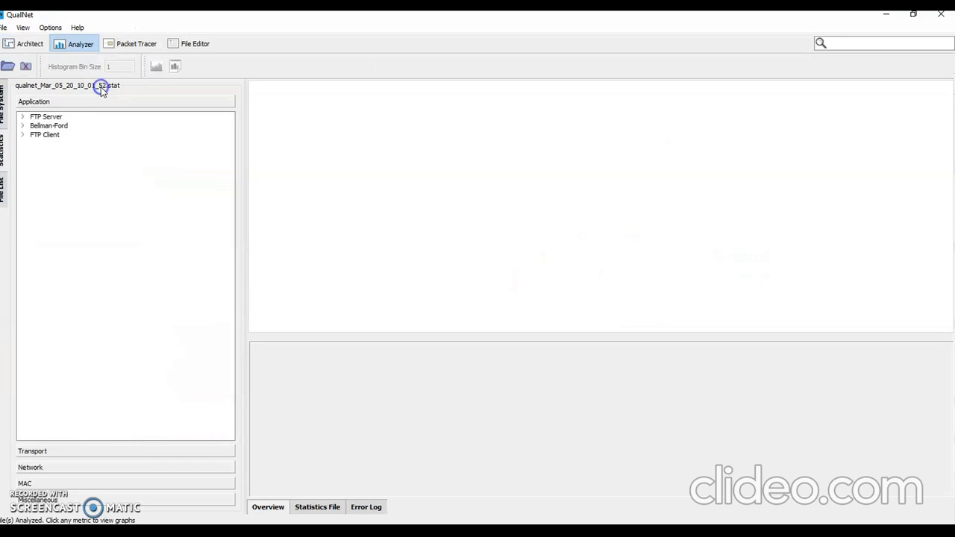
click(45, 118)
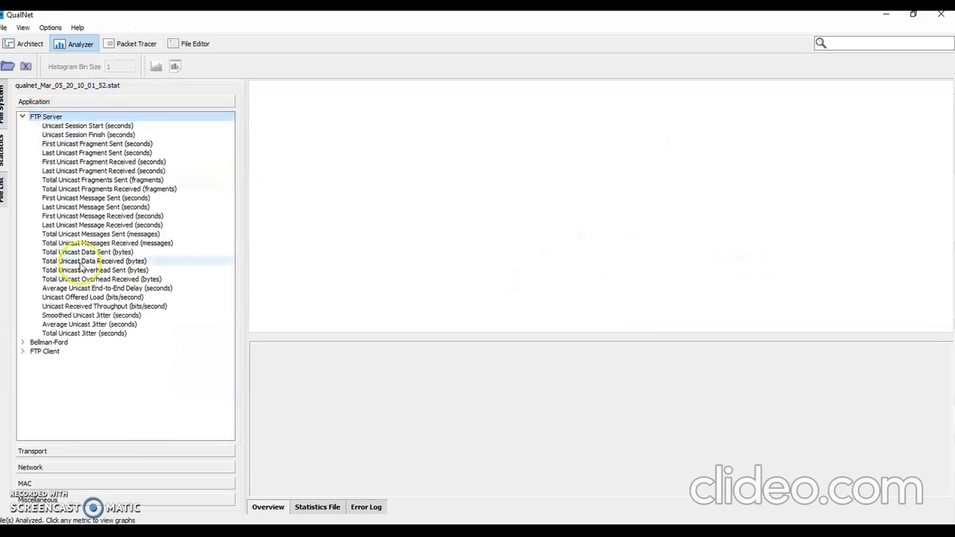
double_click(33, 351)
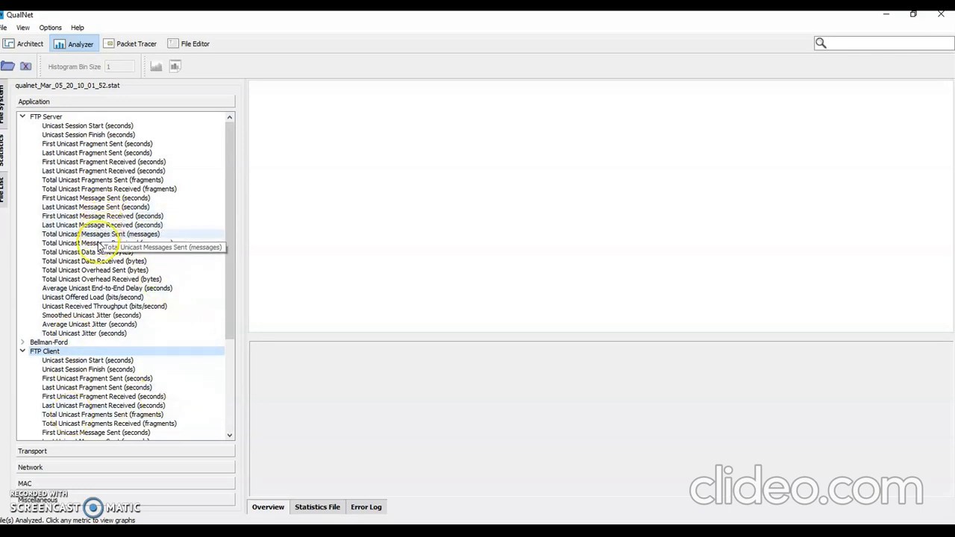
click(127, 252)
mouse_move(469, 233)
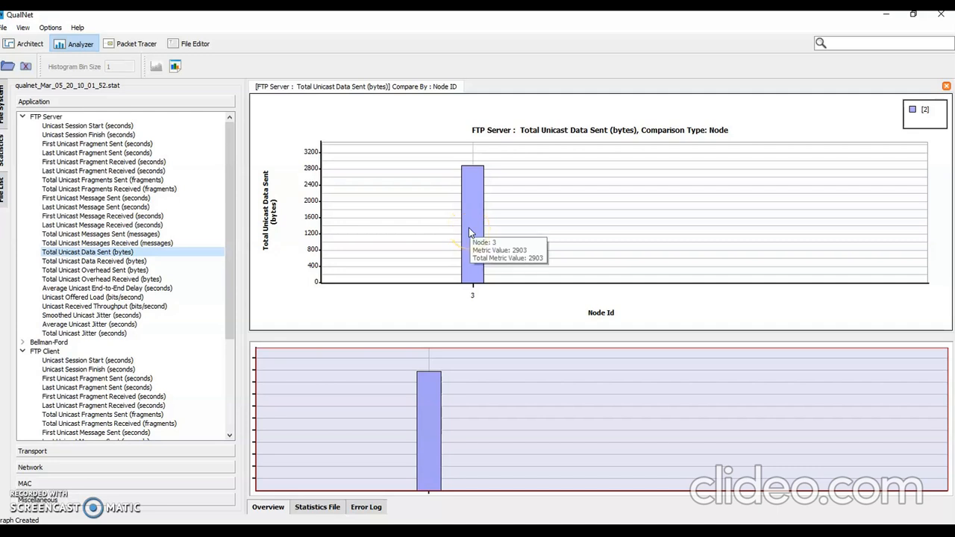
scroll(112, 409, down, 2)
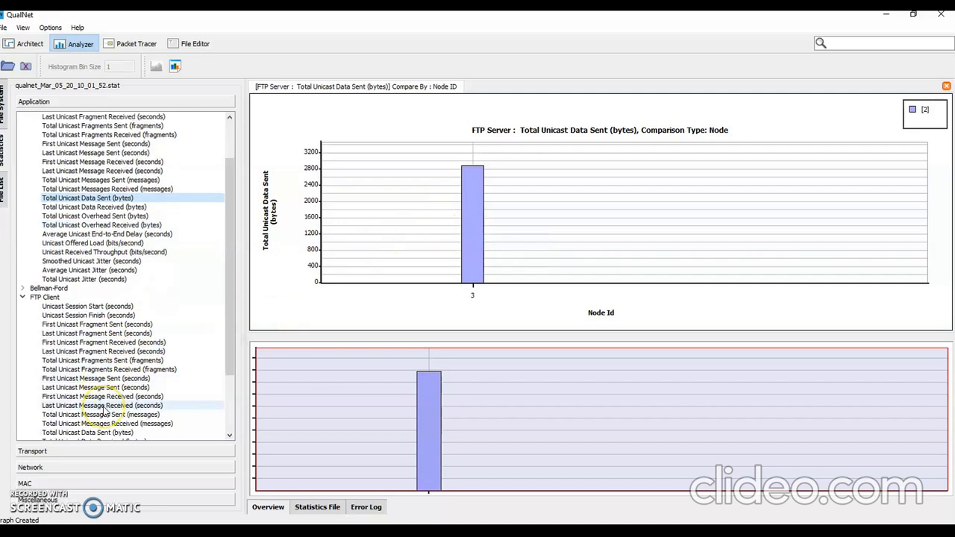
scroll(104, 410, down, 1)
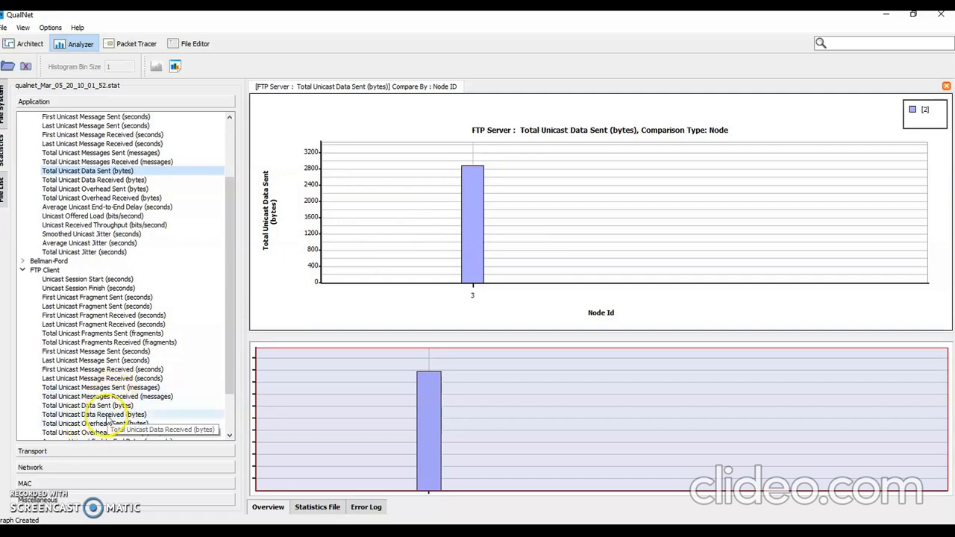
click(107, 415)
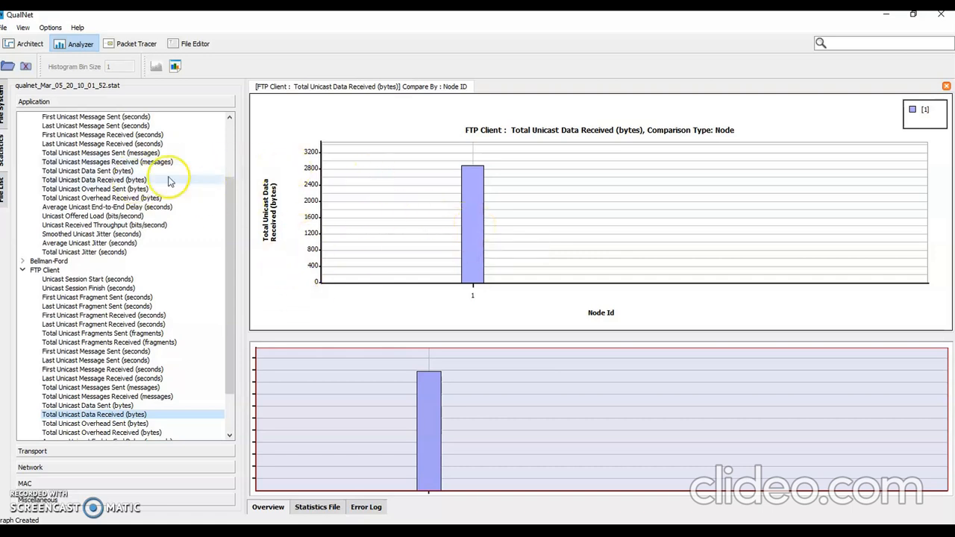
Step: Review the FTP Server graphs for first unicast fragment sent, total unicast messages sent and received, and total unicast data sent
scroll(171, 181, up, 3)
click(104, 144)
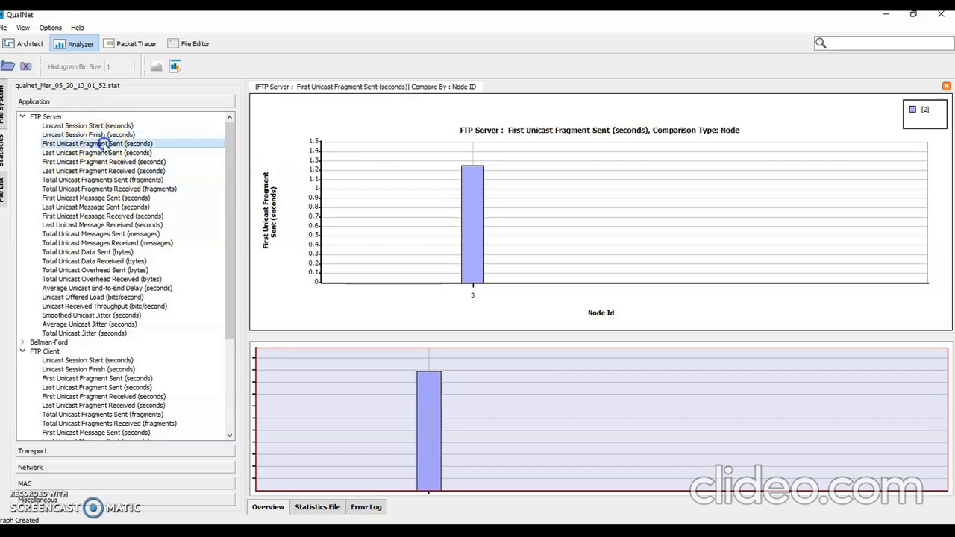
mouse_move(469, 208)
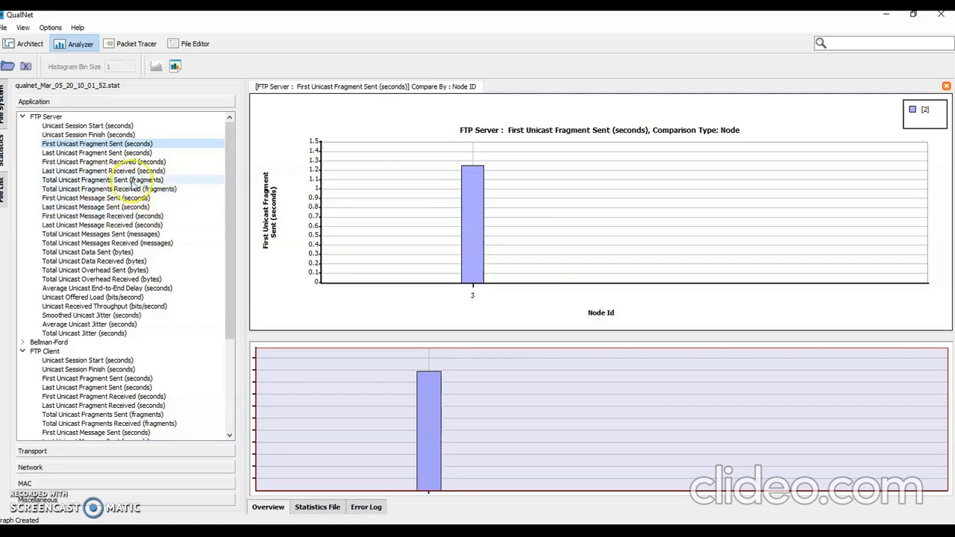
click(113, 252)
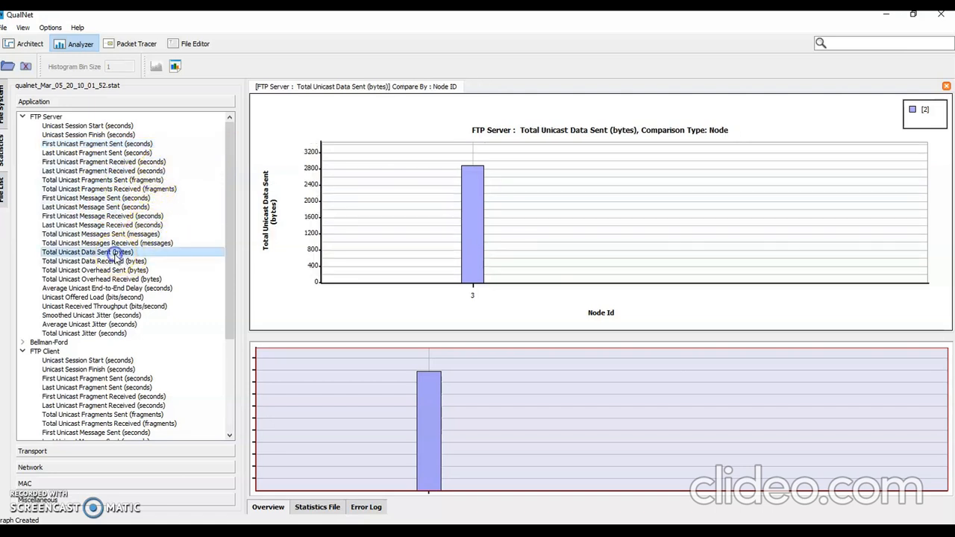
click(97, 234)
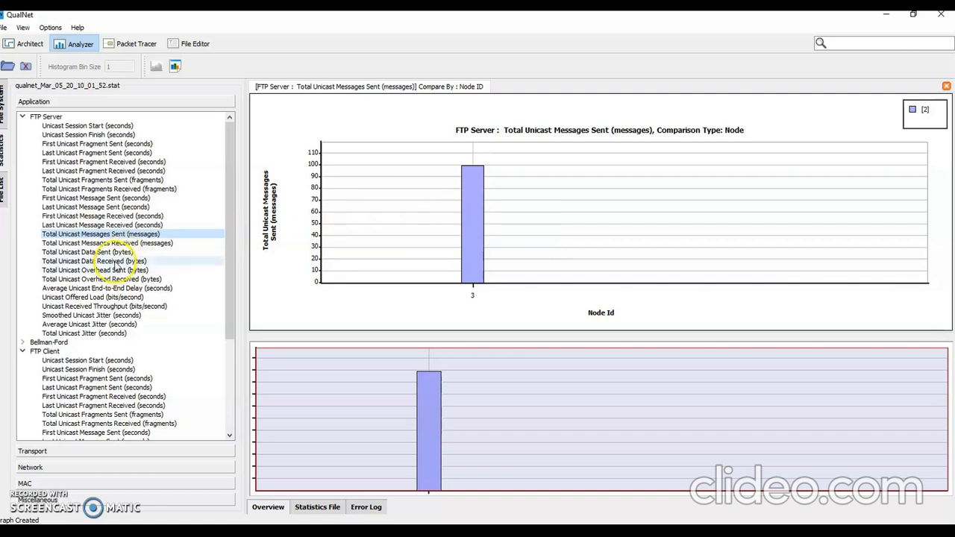
click(112, 243)
click(119, 252)
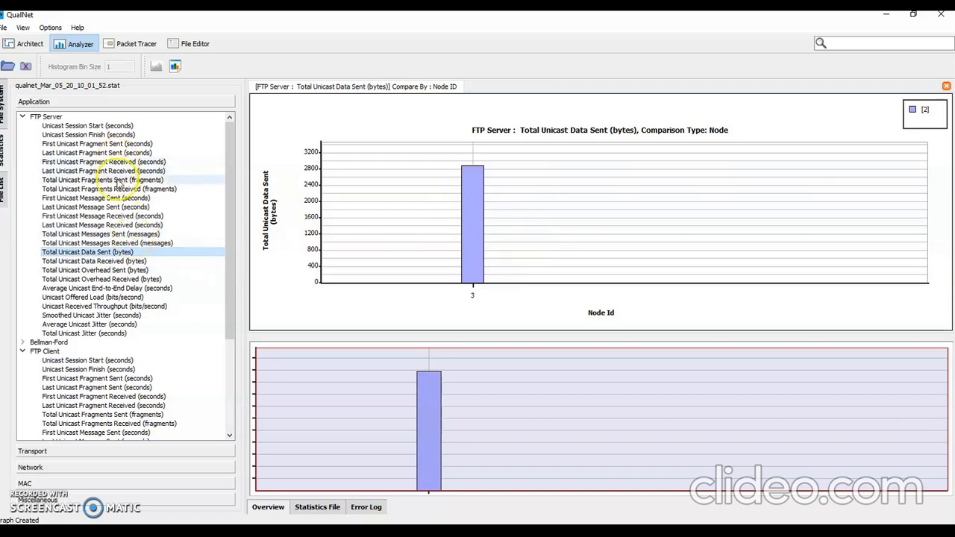
Step: Examine the FTP Server's first and last unicast message sent times at node 3
click(112, 198)
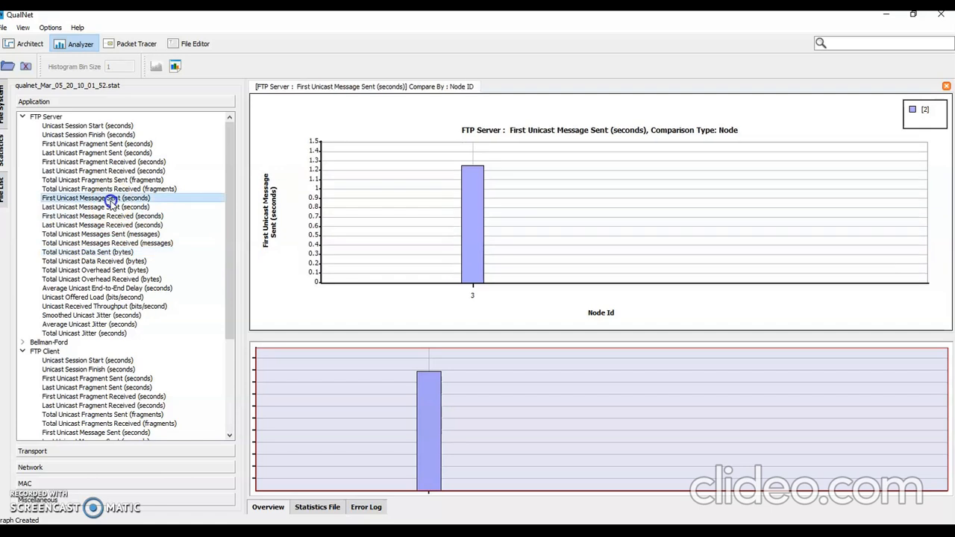
click(117, 207)
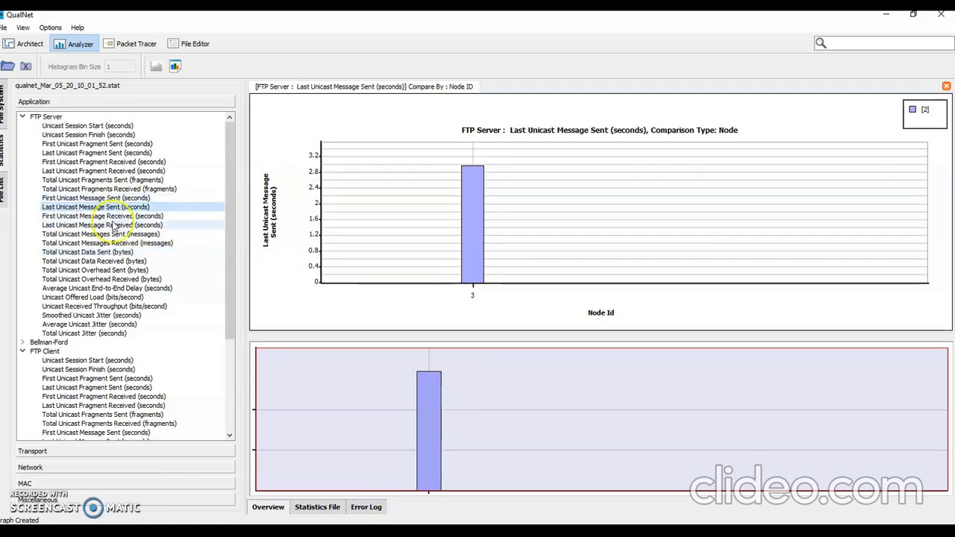
click(97, 215)
click(103, 208)
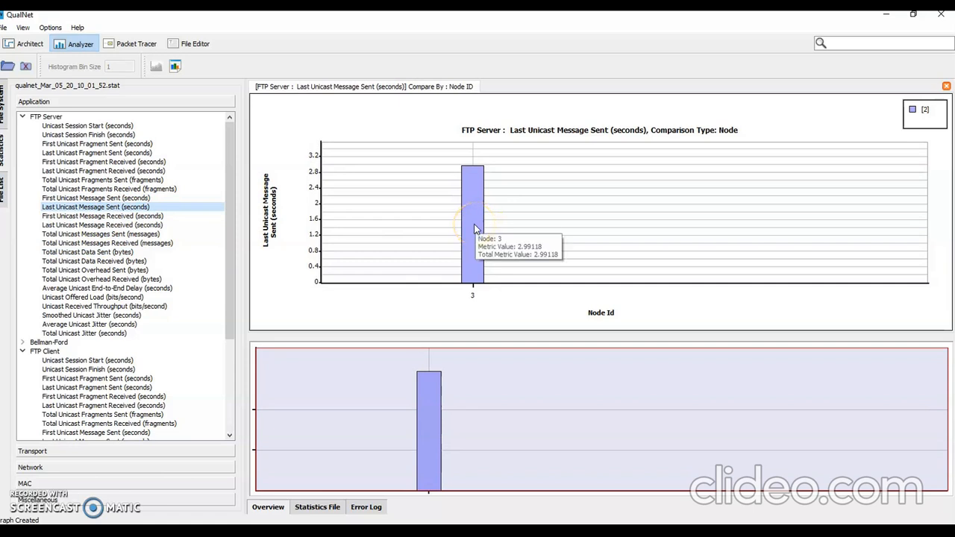
Step: Examine the FTP Server's Unicast Received Throughput (bits/second) graph and the remaining Bellman-Ford and FTP Client statistics entries
click(95, 307)
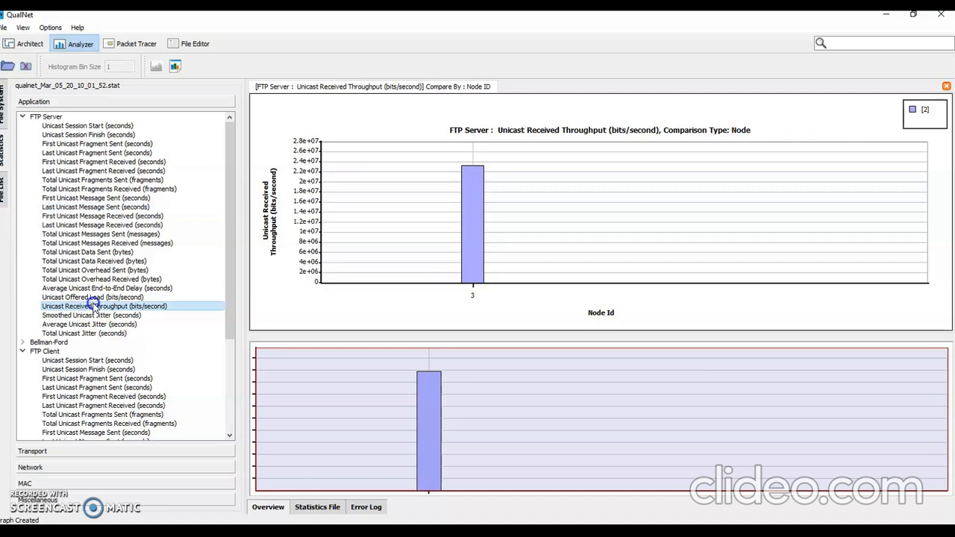
scroll(94, 373, down, 3)
scroll(101, 391, up, 1)
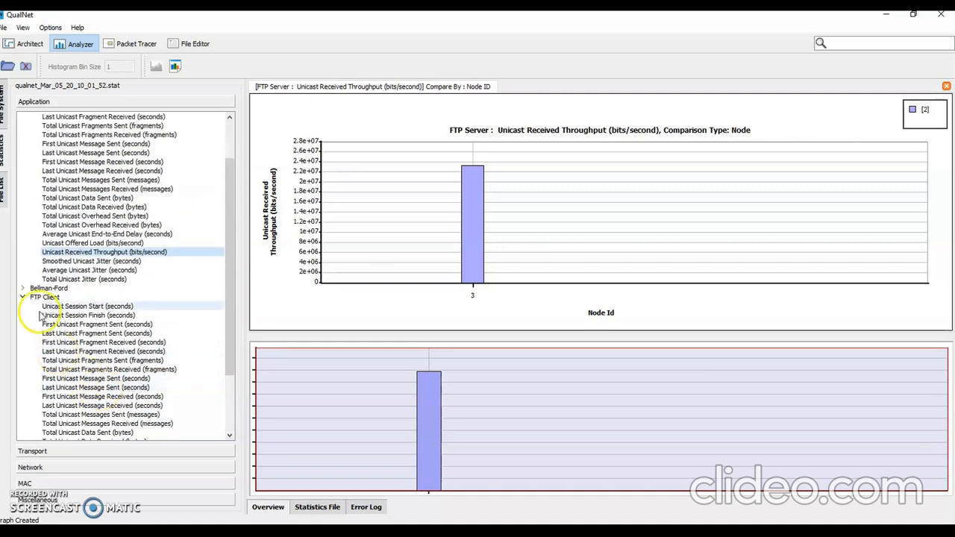
click(50, 291)
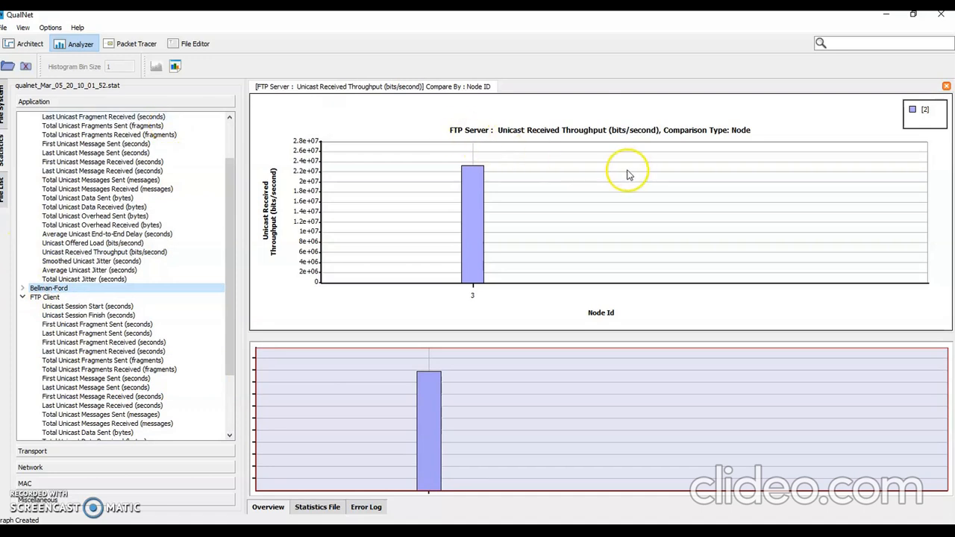
Step: Place three switches in a triangle on a new blank scenario canvas, one near the top centre and two lower at either side
click(30, 45)
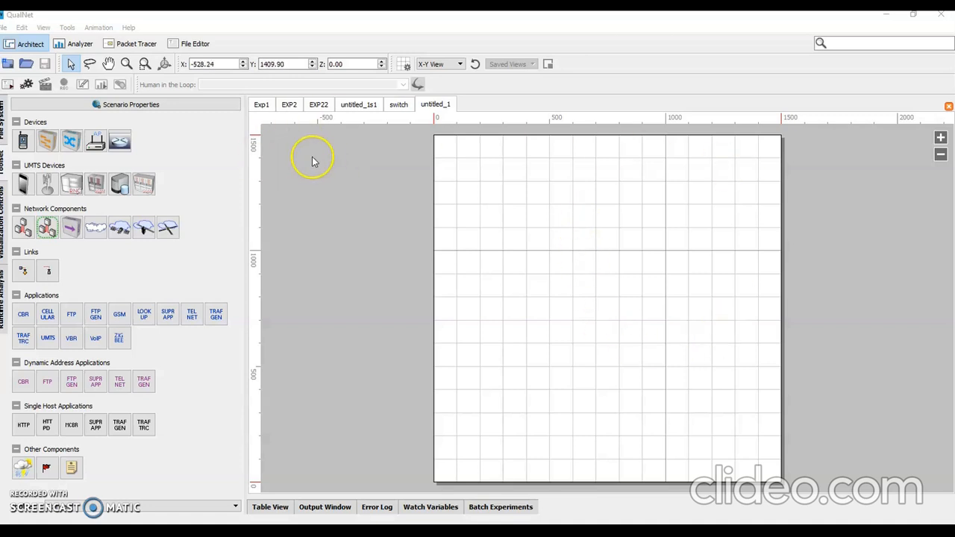
click(48, 145)
click(609, 175)
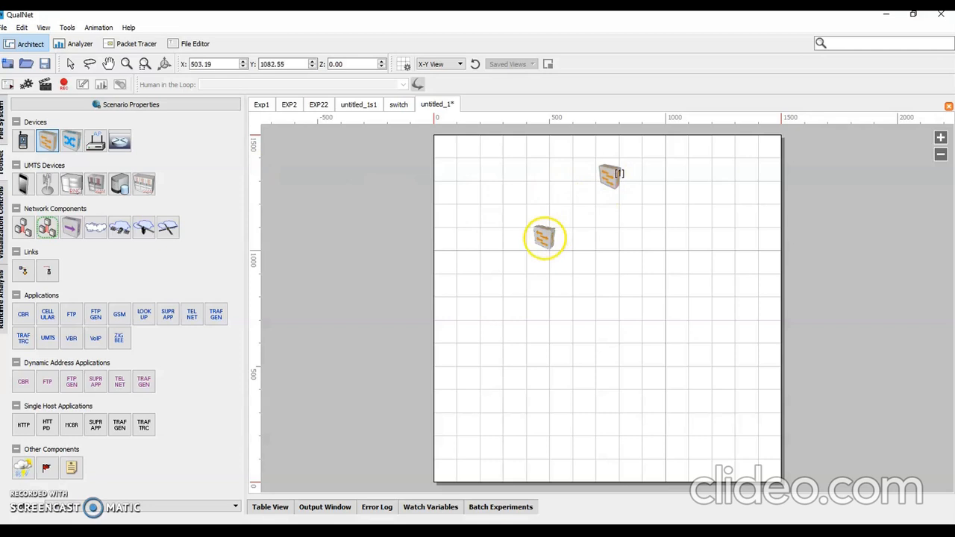
click(510, 257)
click(693, 261)
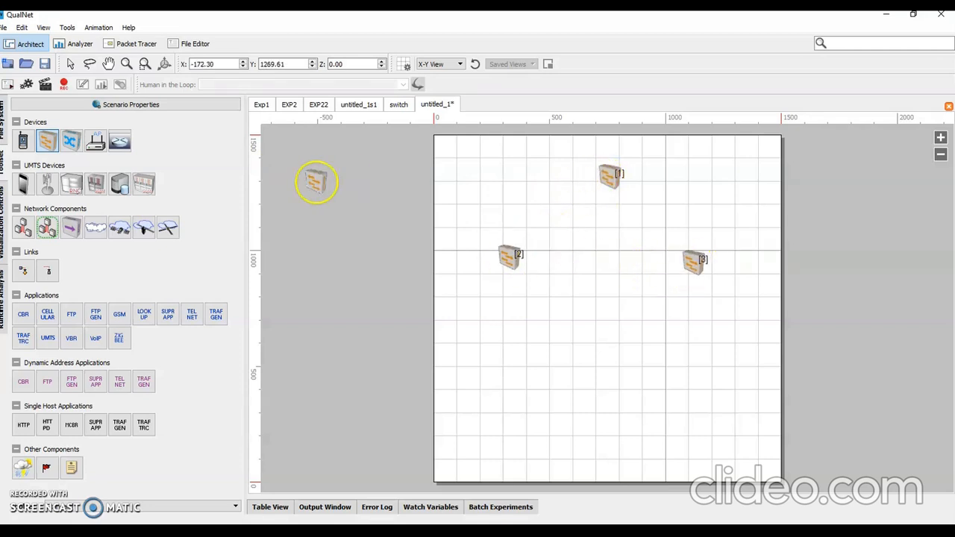
Step: Place four default devices in a row below the switches, two under each of the lower switches
click(24, 142)
click(456, 375)
click(546, 396)
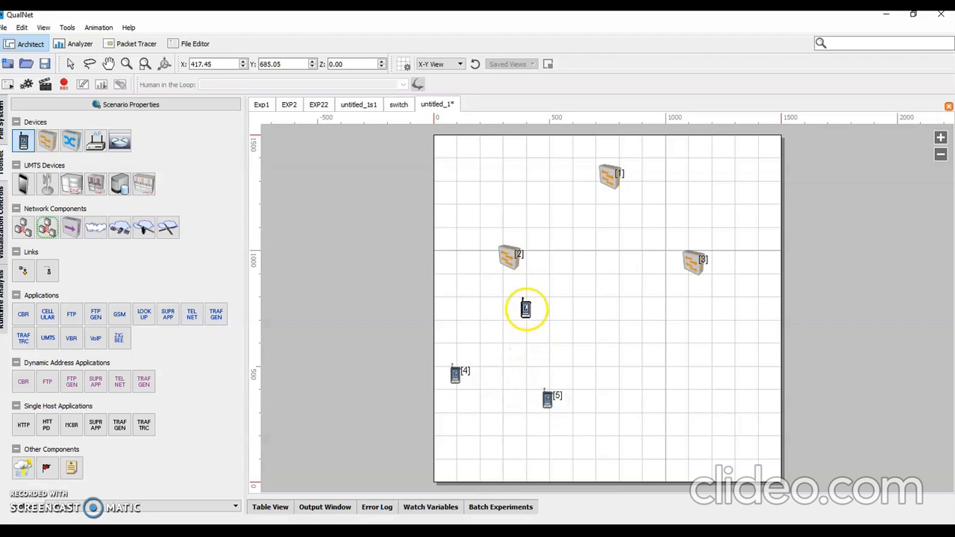
click(664, 388)
click(752, 393)
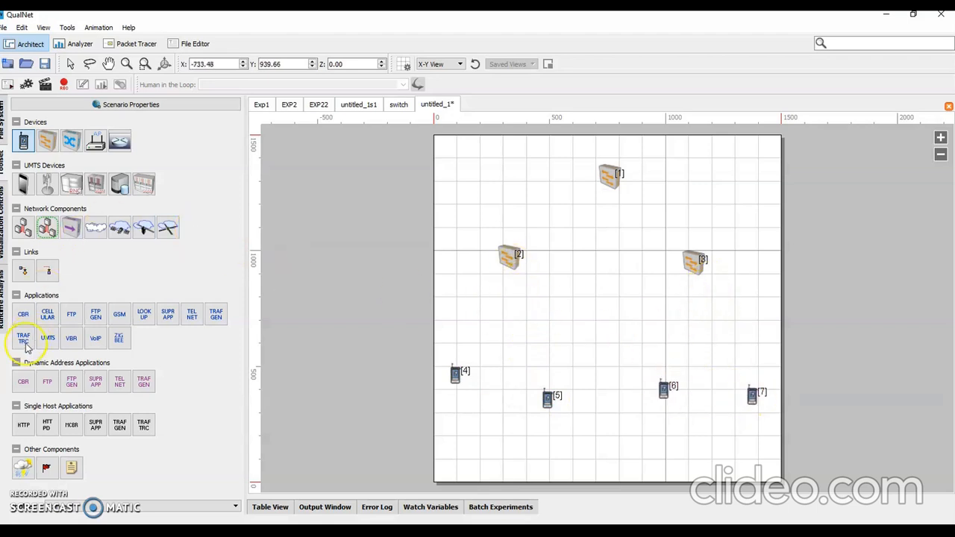
Step: Connect switches 1, 2 and 3 to one another with point-to-point links
click(24, 271)
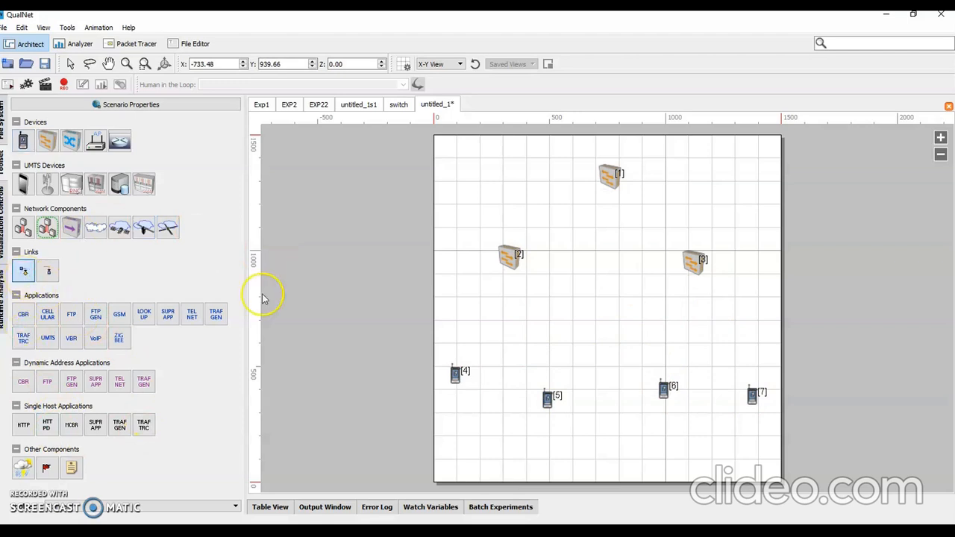
click(611, 175)
click(512, 255)
click(609, 179)
click(688, 262)
click(512, 257)
click(691, 261)
Step: Link devices 4 and 5 to switch 2, and devices 6 and 7 to switch 3
click(509, 257)
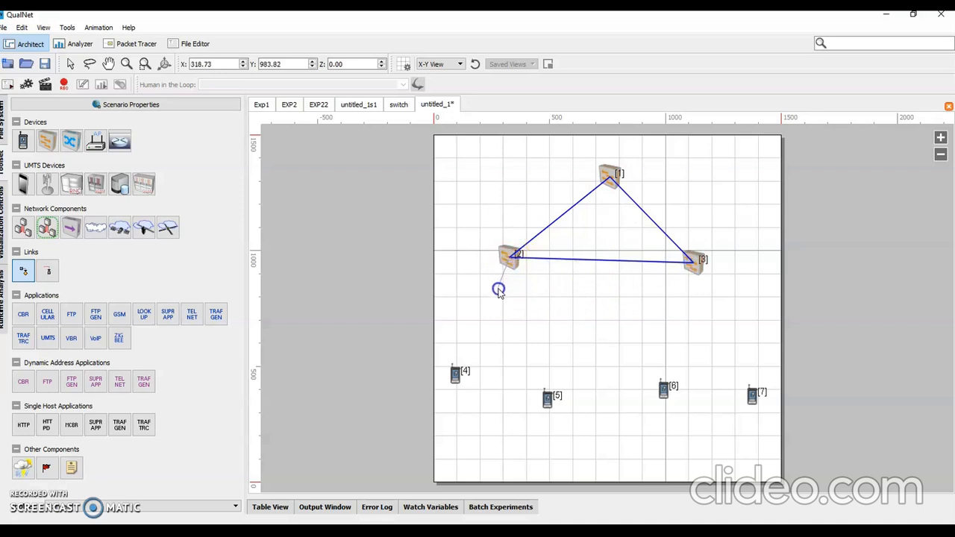
click(455, 373)
click(508, 266)
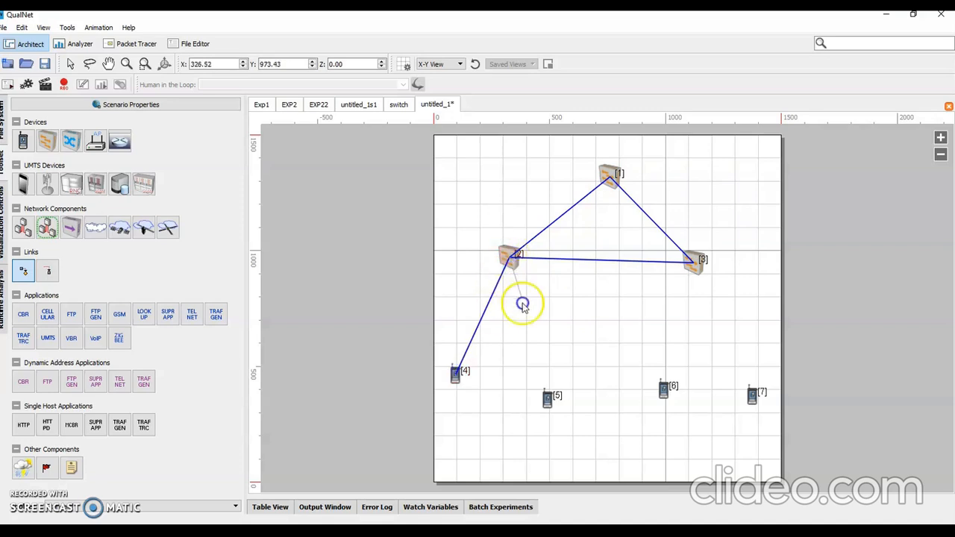
click(550, 397)
click(693, 262)
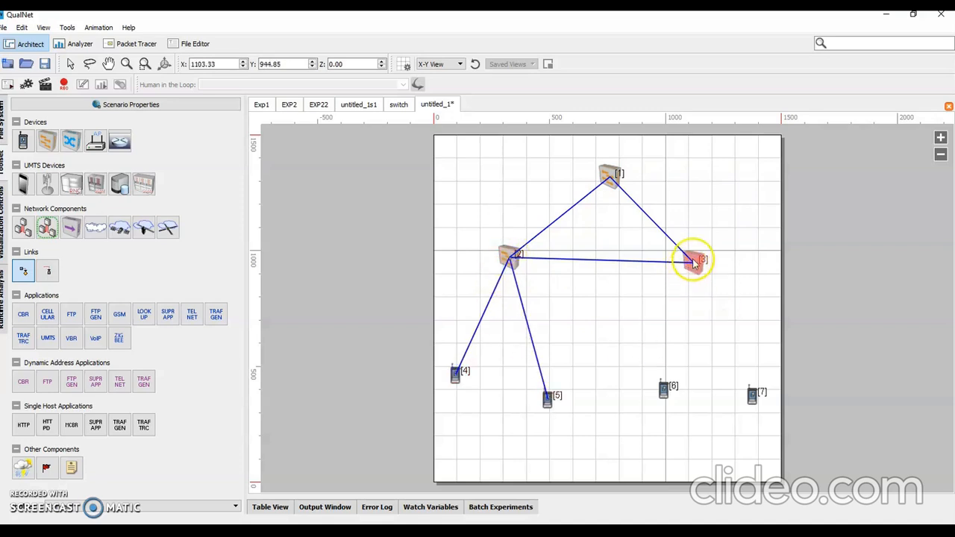
click(665, 388)
click(695, 269)
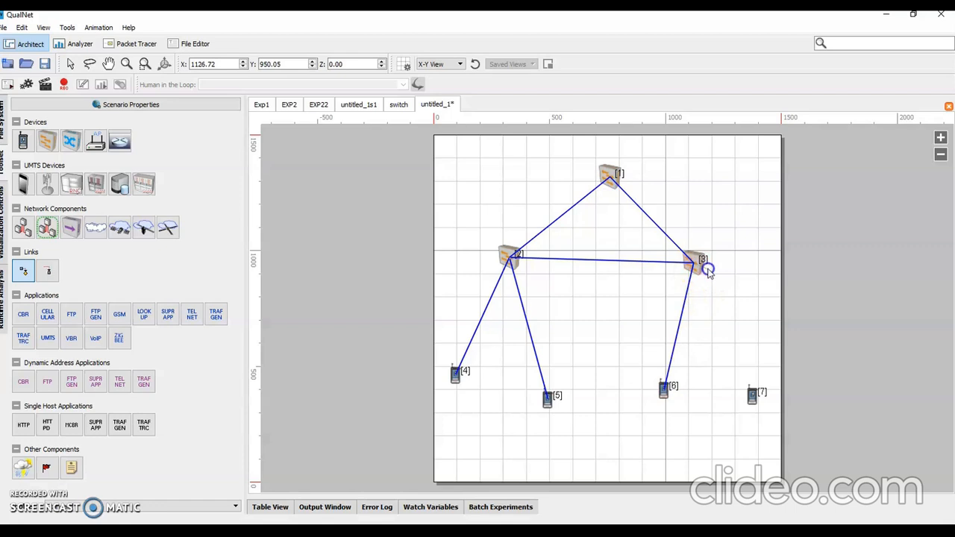
click(752, 397)
click(364, 103)
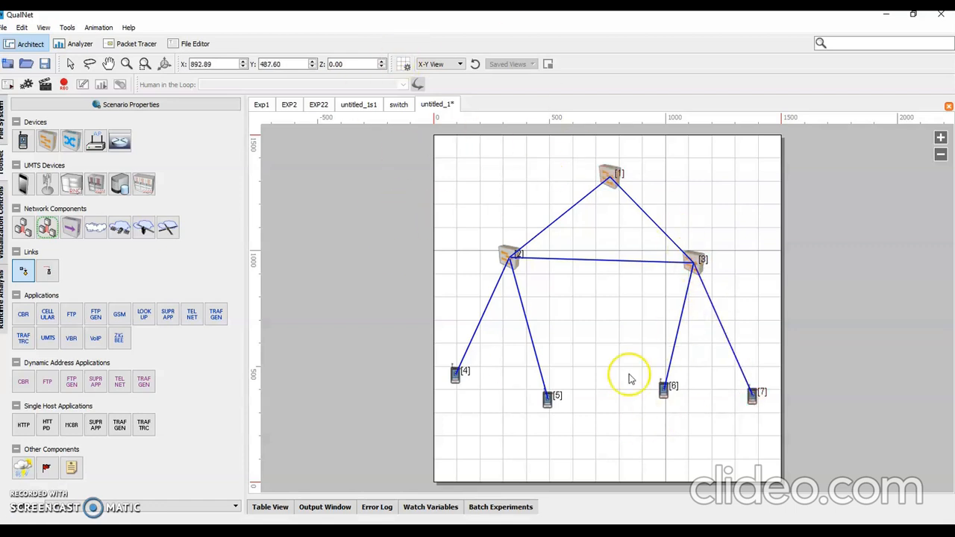
Step: Set the MAC protocol of the link between switches 1 and 2 to 802.3
right_click(581, 207)
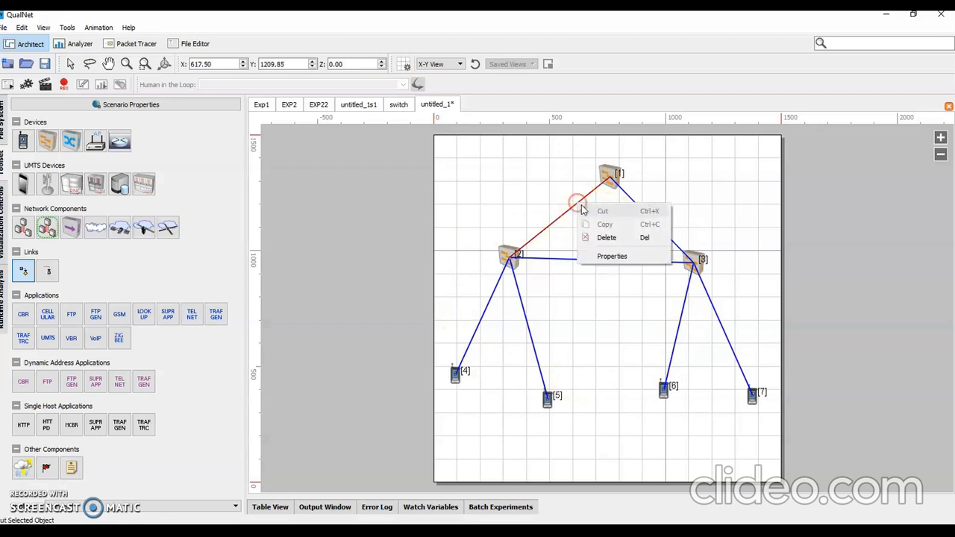
click(618, 255)
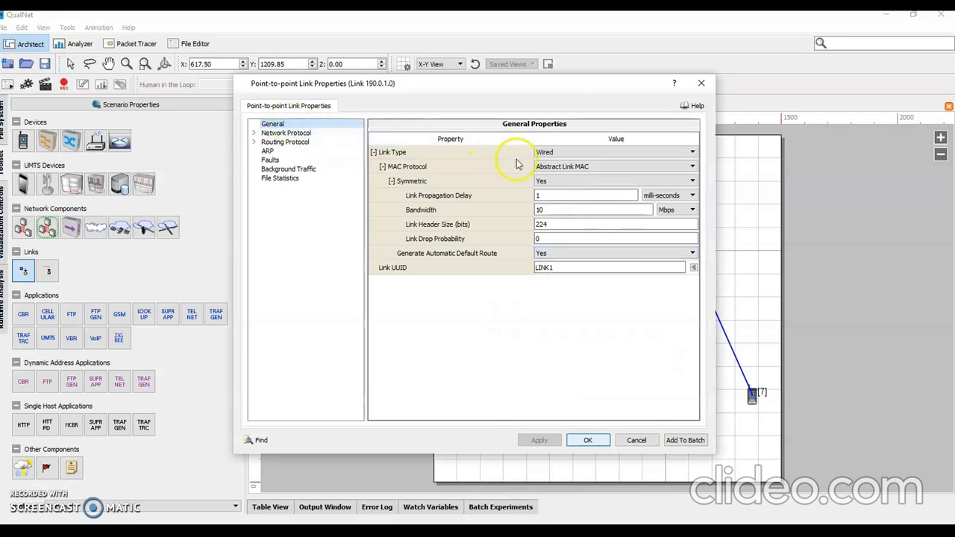
click(427, 170)
click(570, 165)
click(571, 167)
click(565, 176)
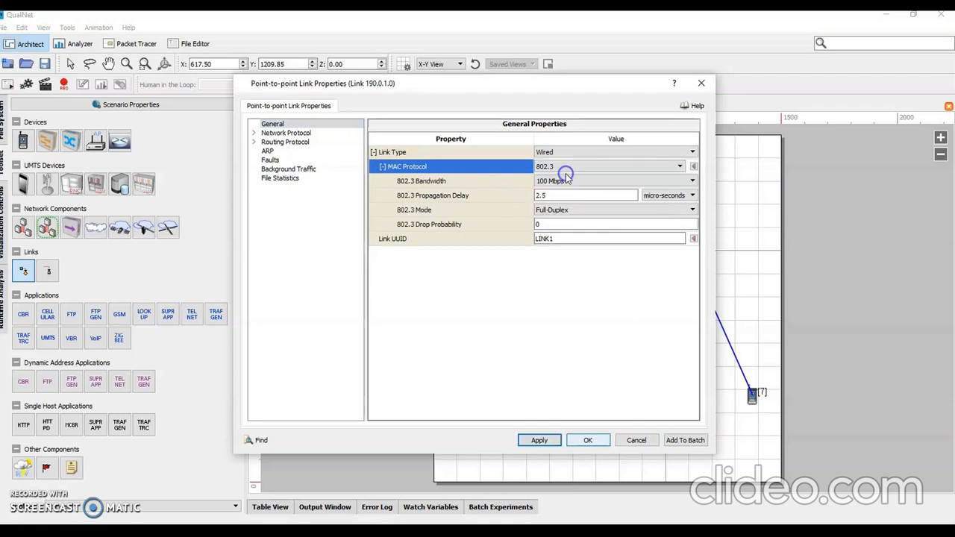
click(533, 443)
click(595, 441)
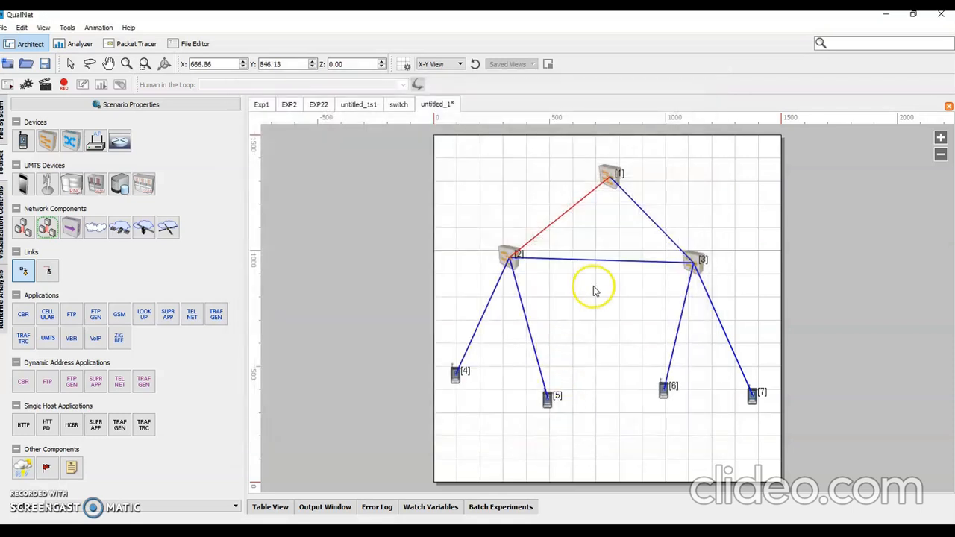
Step: Set the MAC protocol of the link between switches 1 and 3 to 802.3
right_click(638, 209)
click(670, 264)
click(603, 164)
click(563, 165)
click(565, 176)
click(542, 428)
click(578, 441)
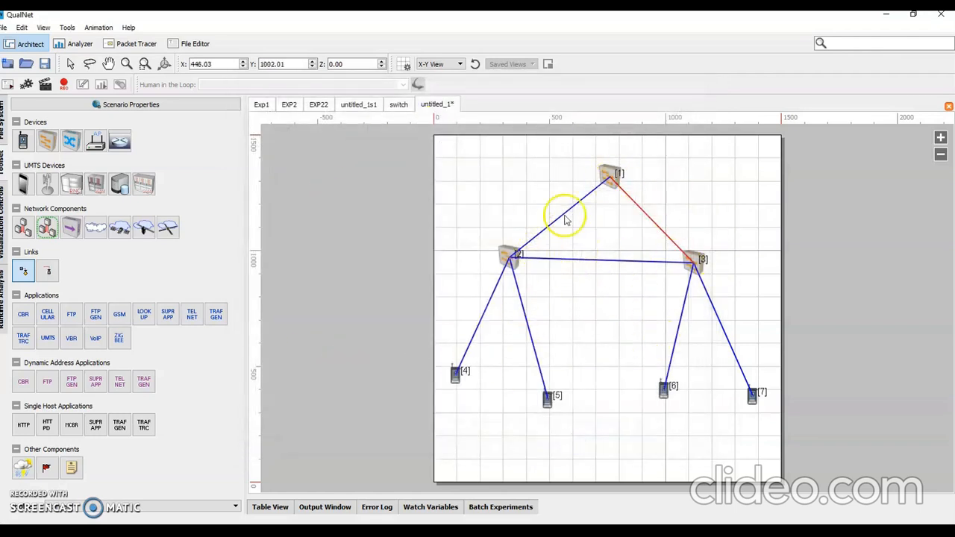
Step: Examine the scenario's interface table for MAC protocols and try selecting all interfaces at once
click(273, 508)
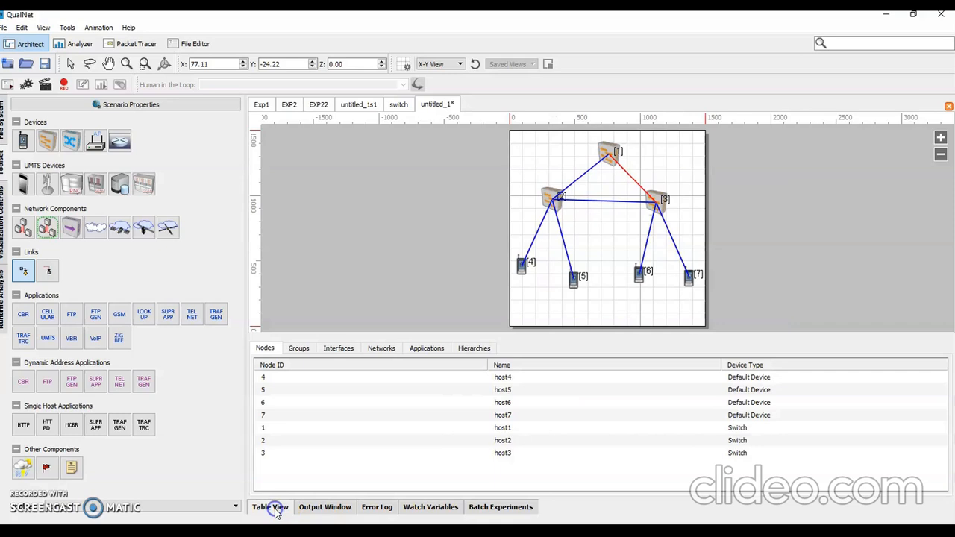
click(346, 349)
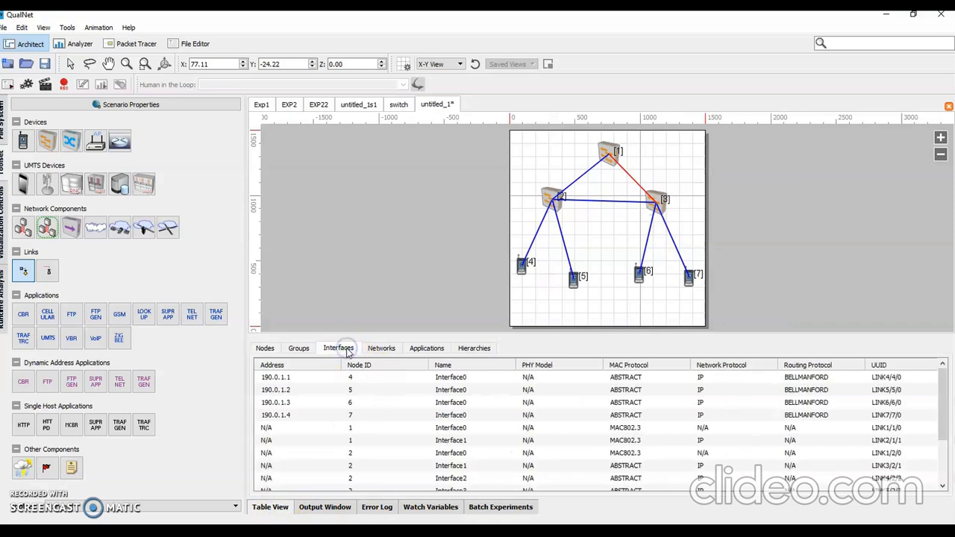
click(328, 414)
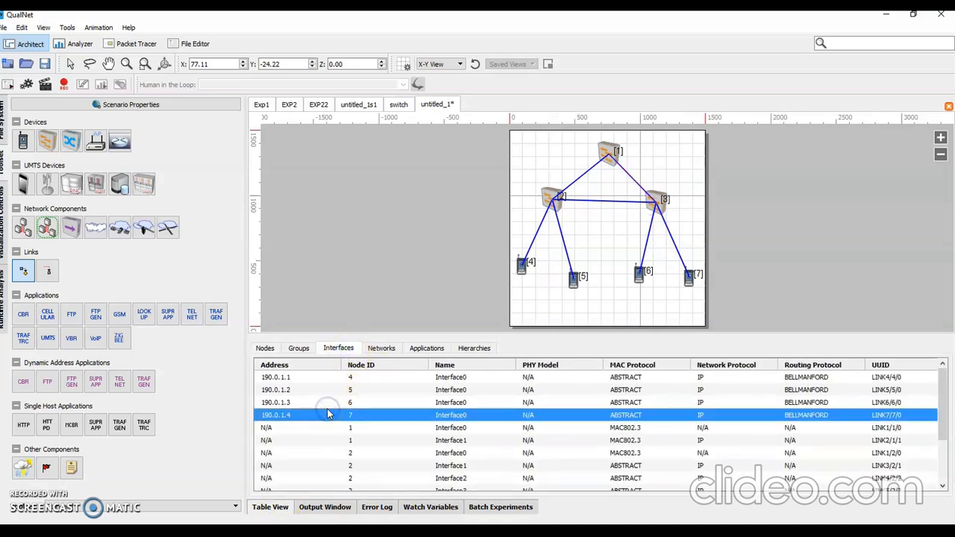
key(ctrl+a)
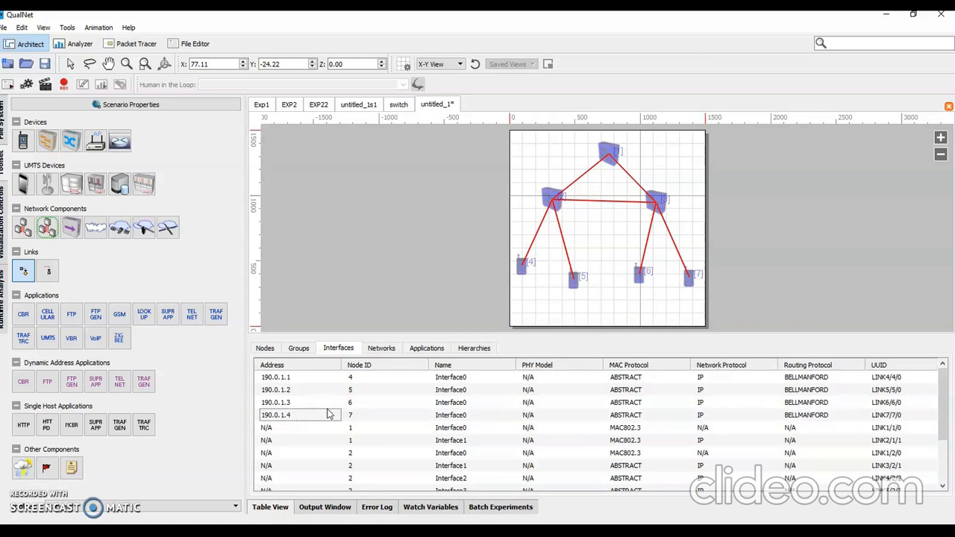
click(329, 415)
click(355, 429)
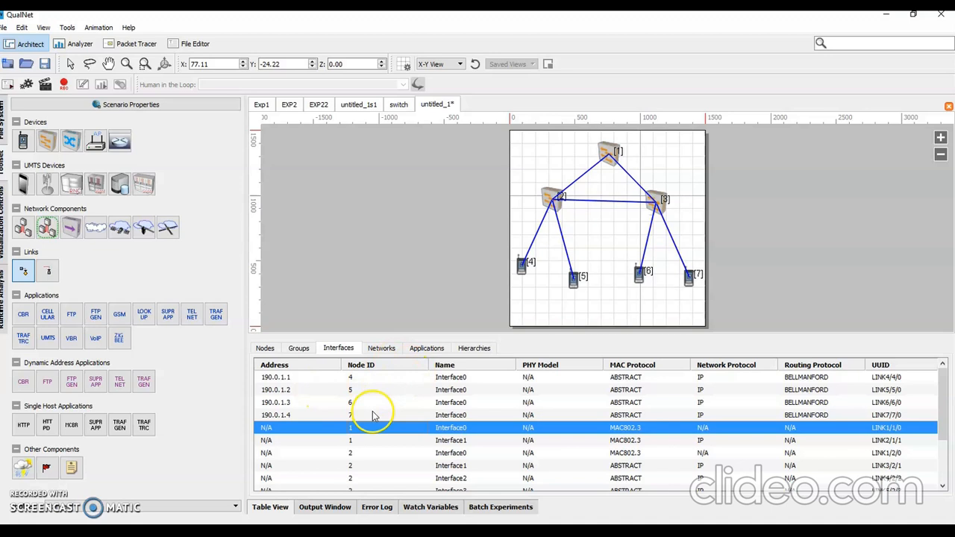
Step: Try to select all entries in the node table and access their shared properties
click(265, 348)
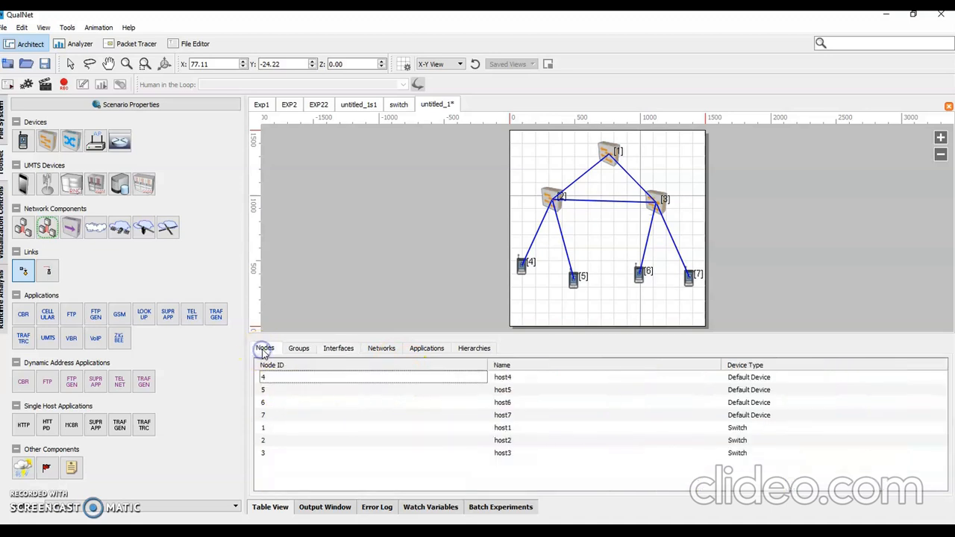
click(335, 376)
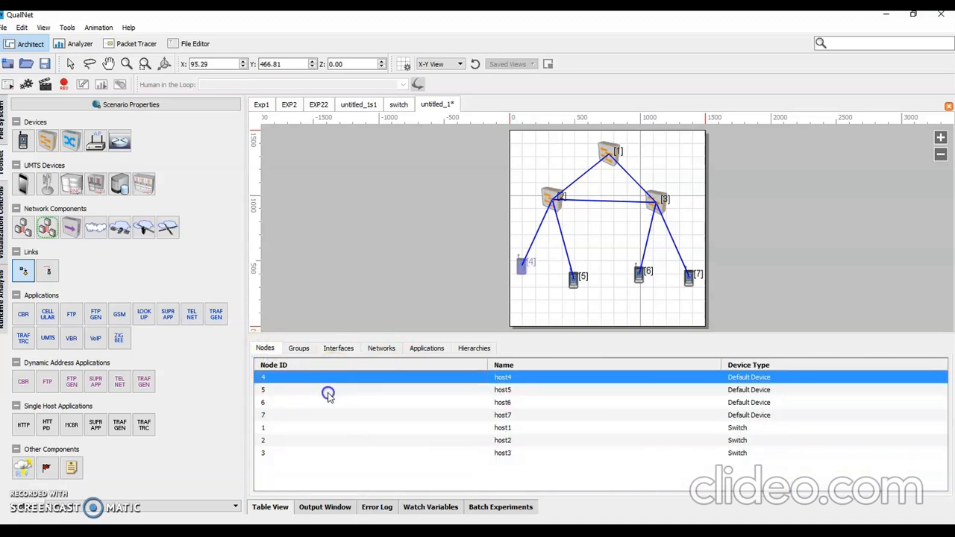
click(328, 391)
click(324, 415)
key(ctrl+a)
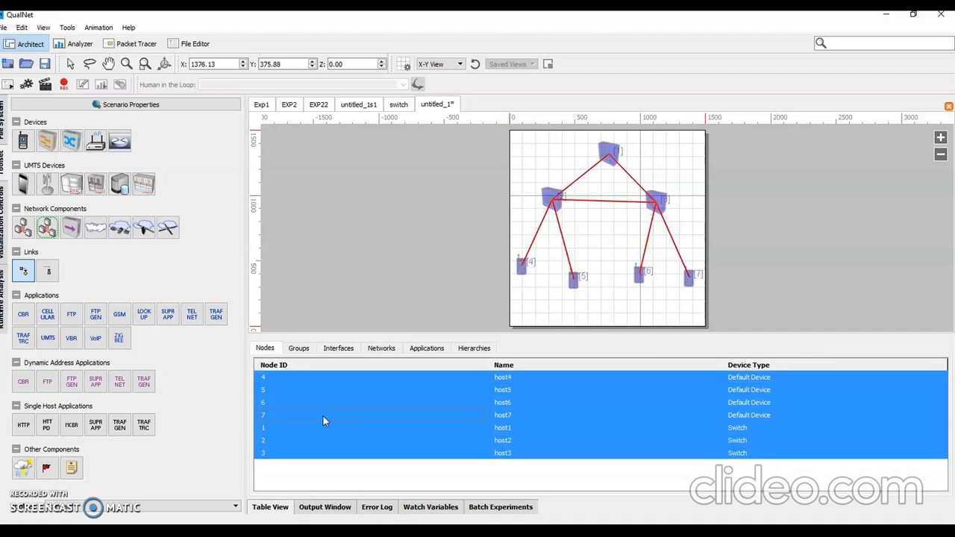
right_click(333, 411)
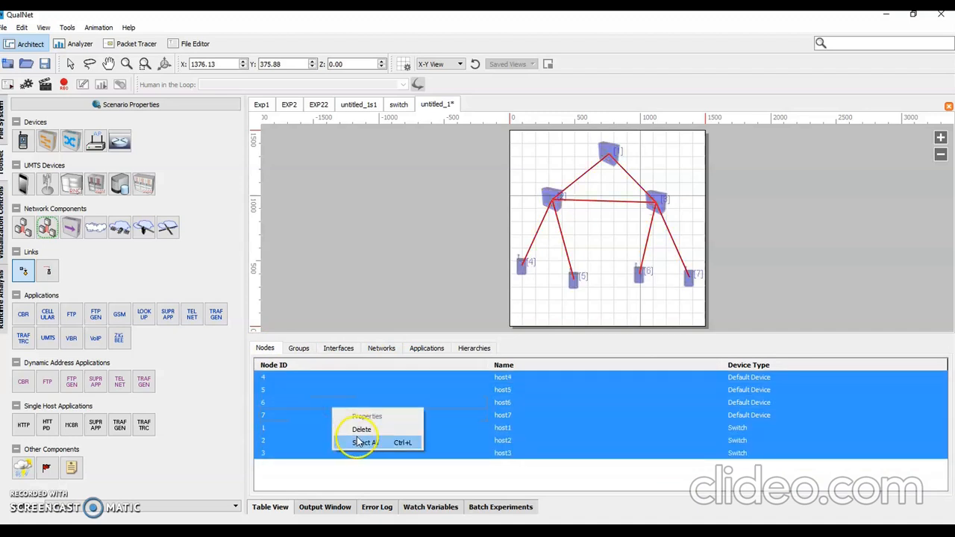
click(345, 389)
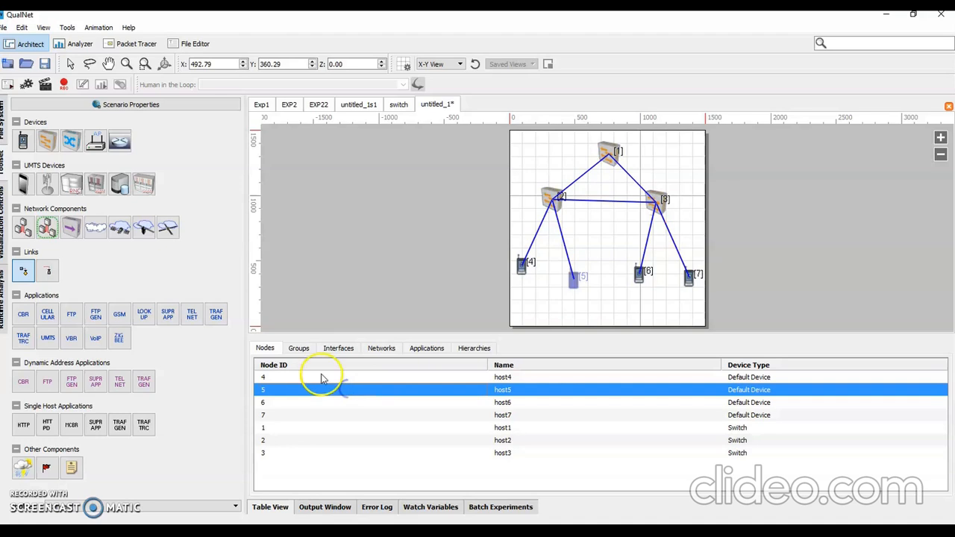
Step: Review the scenario's interface, network and group tables, checking the member nodes of each link
click(338, 348)
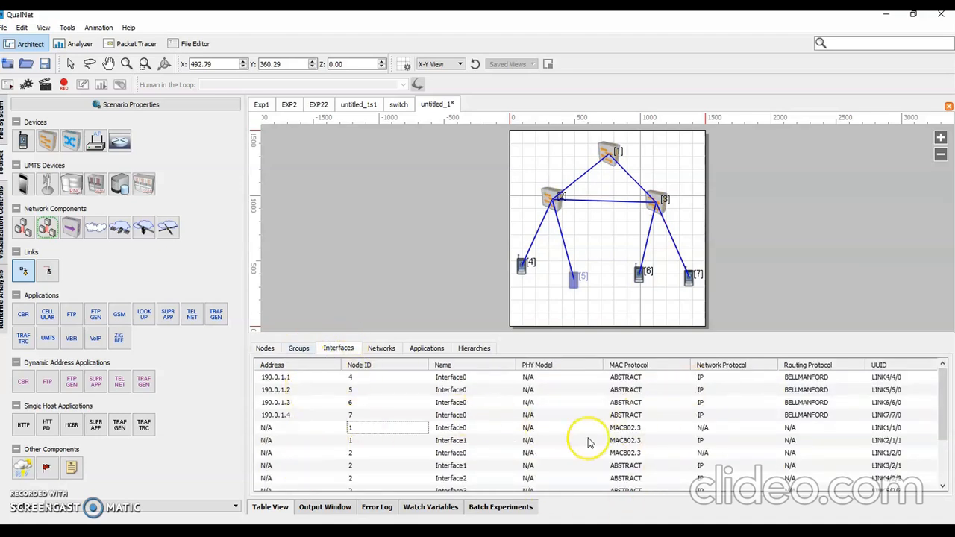
click(382, 349)
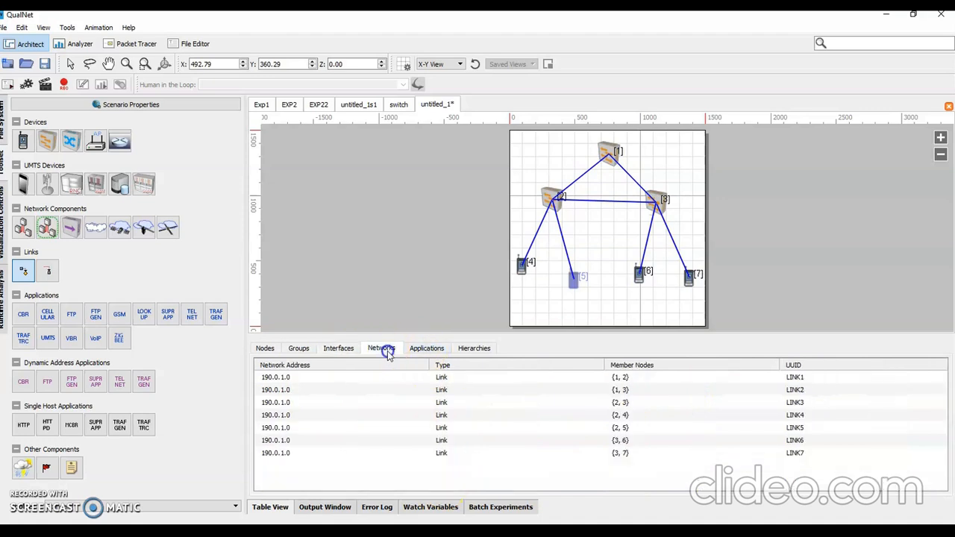
click(298, 349)
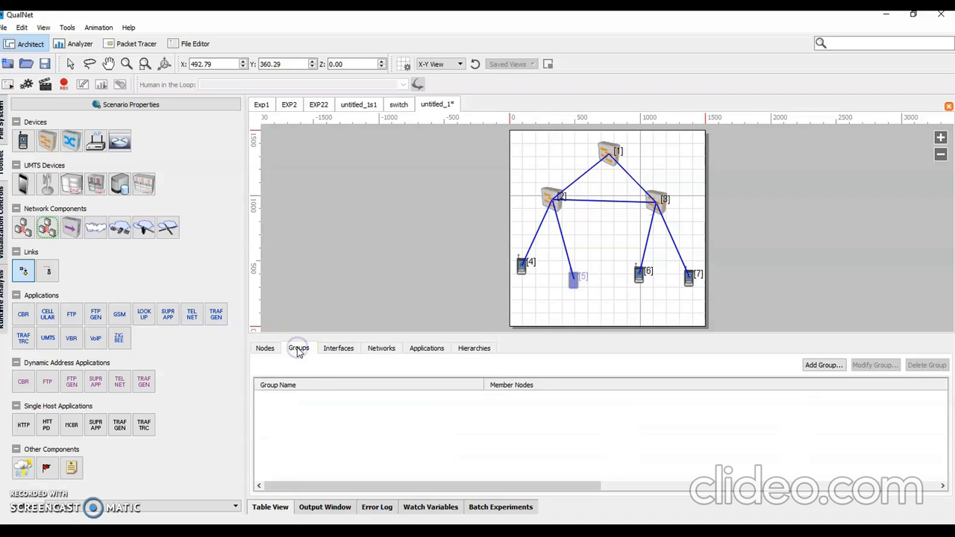
click(381, 350)
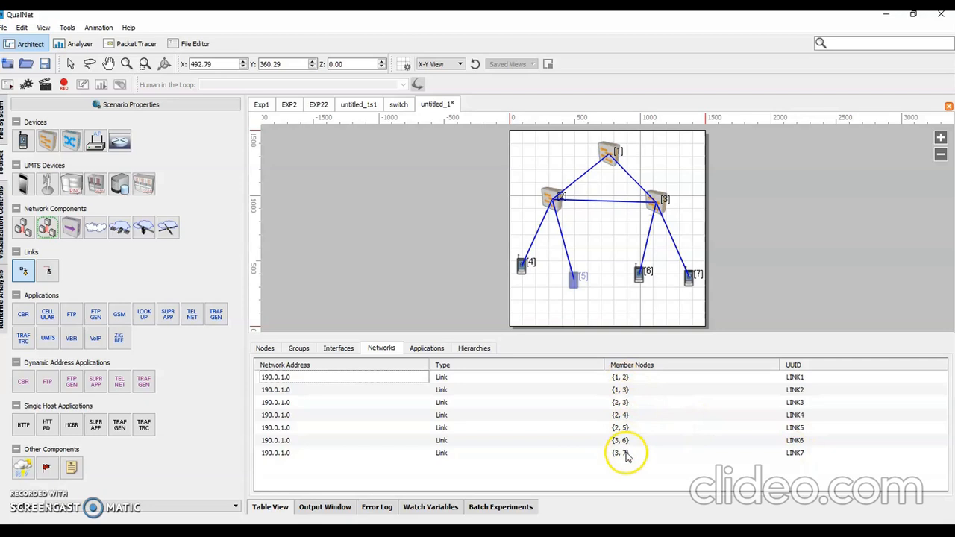
click(270, 507)
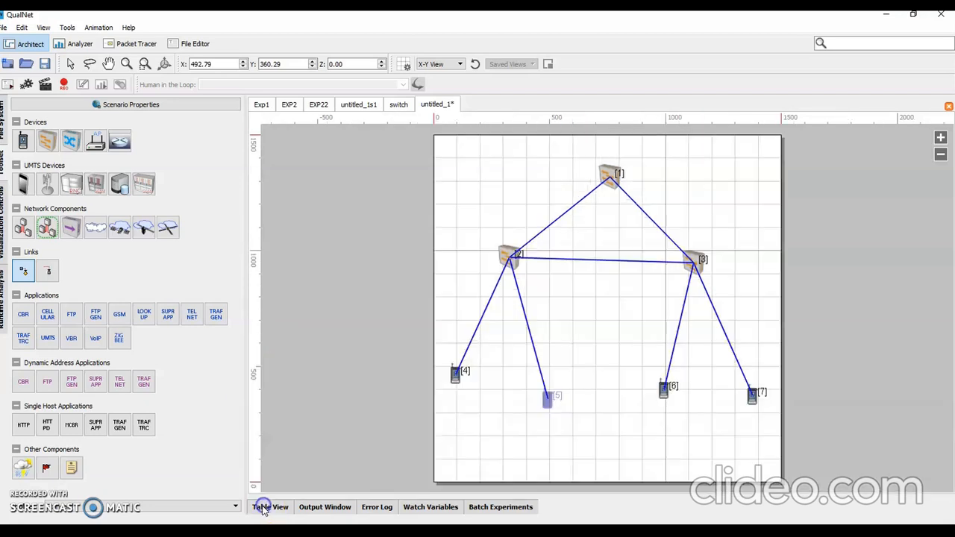
Step: Set the MAC protocol of the link between switches 2 and 3 to 802.3
right_click(598, 263)
click(619, 314)
click(556, 167)
click(555, 167)
click(546, 176)
click(539, 441)
click(587, 440)
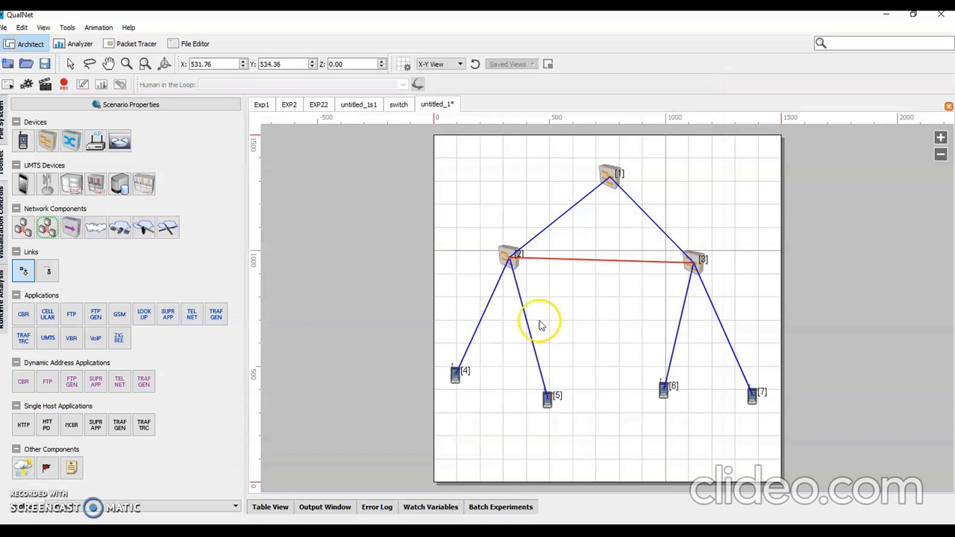
Step: Set the MAC protocol of the link between switch 2 and device 4 to 802.3
right_click(489, 304)
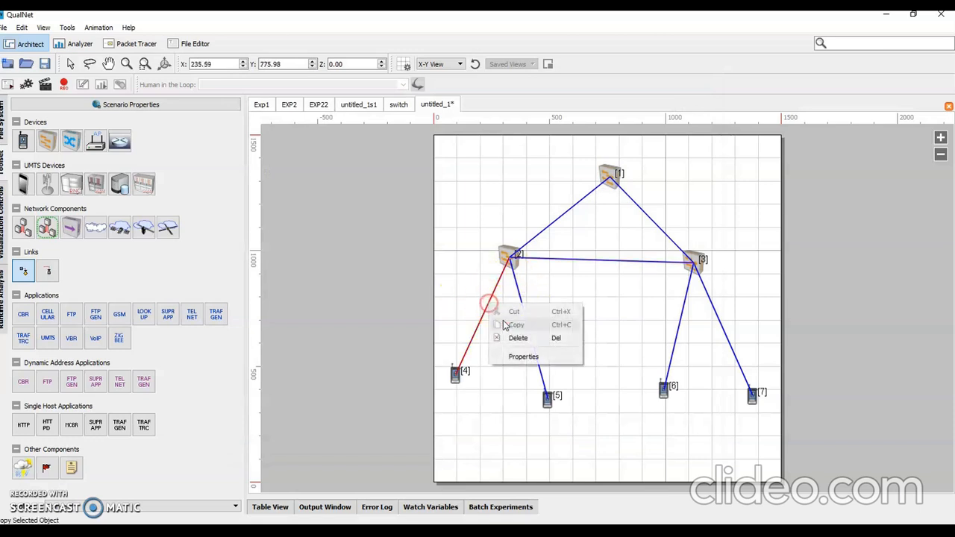
click(523, 357)
click(561, 167)
click(561, 169)
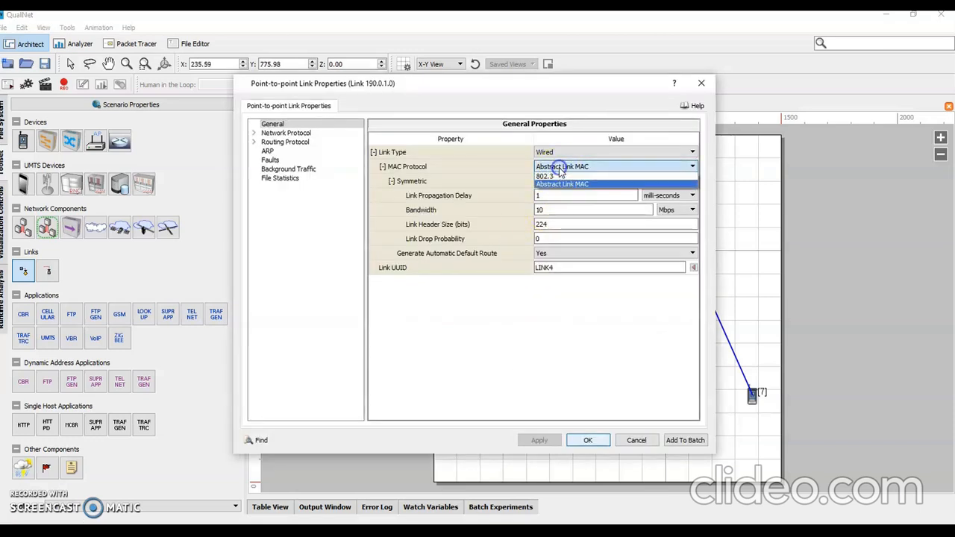
click(561, 176)
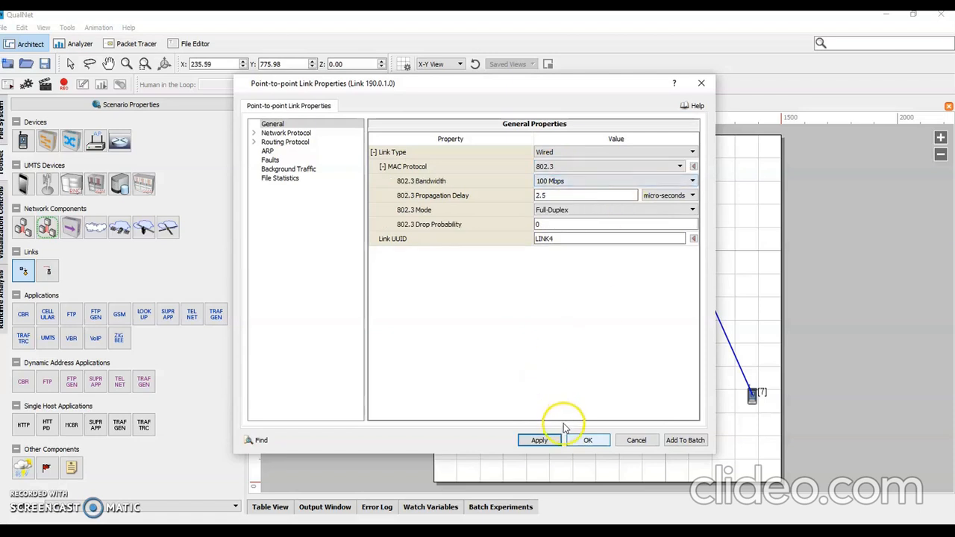
click(587, 441)
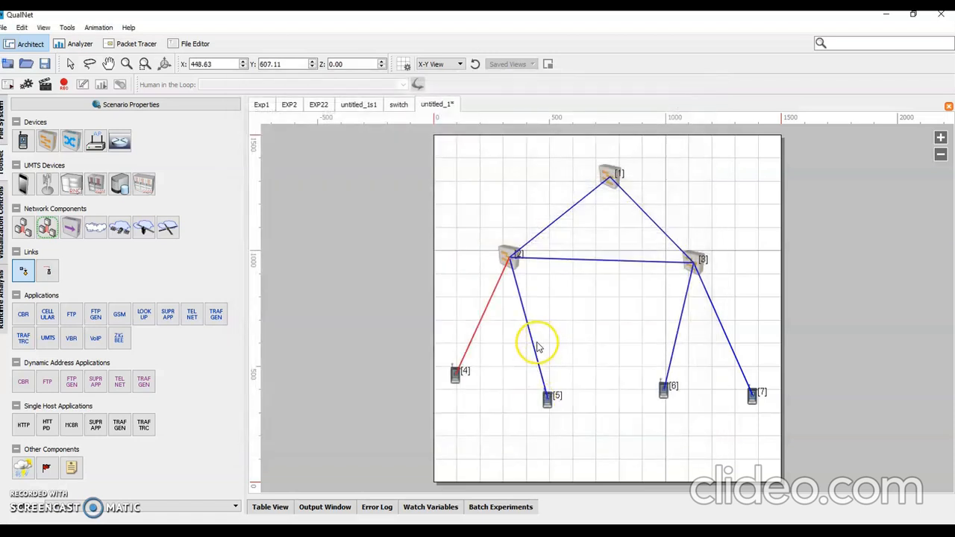
Step: Set the MAC protocol of the link between switch 2 and device 5 to 802.3
right_click(532, 342)
click(566, 396)
click(561, 167)
click(561, 176)
click(539, 441)
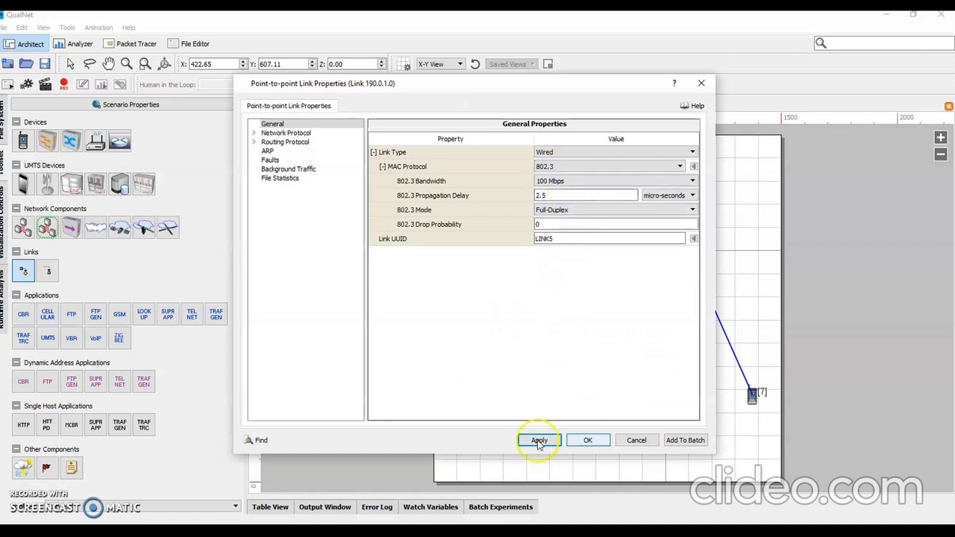
click(584, 441)
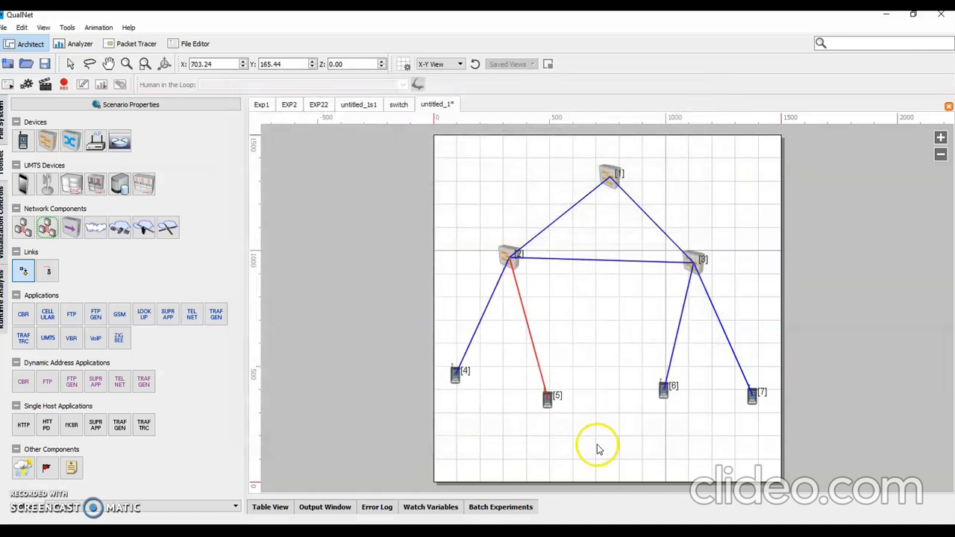
Step: Set the MAC protocol of the link between switch 3 and device 6 to 802.3
right_click(675, 335)
click(697, 385)
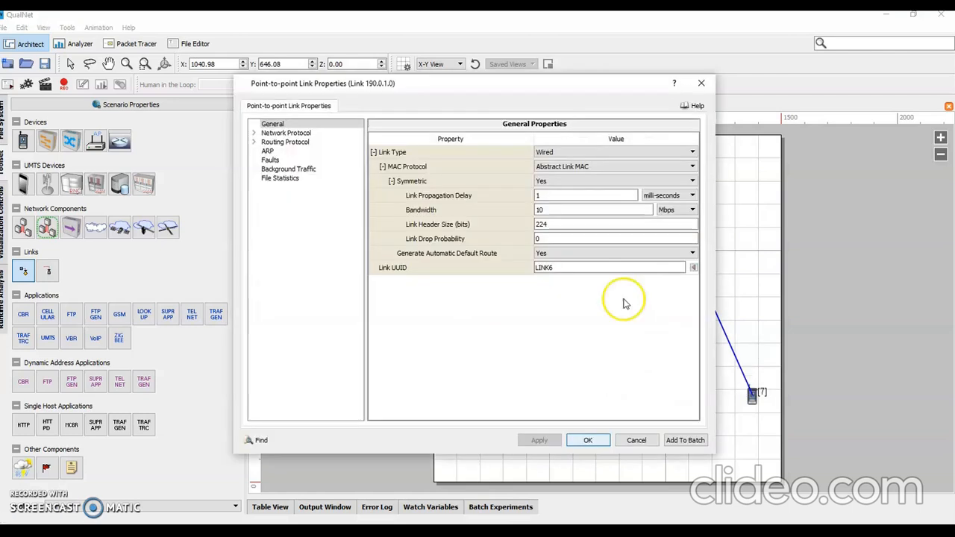
click(575, 166)
click(575, 166)
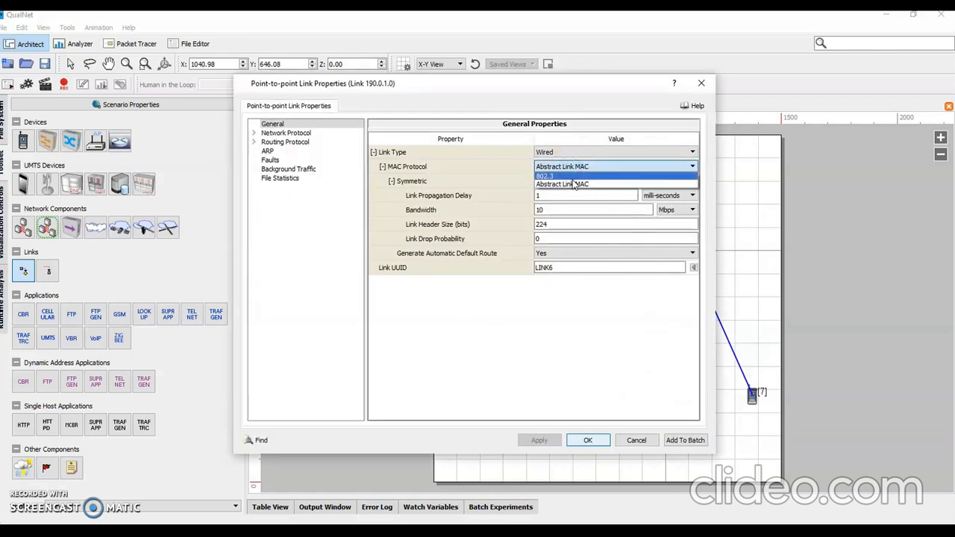
click(573, 176)
click(540, 439)
click(588, 440)
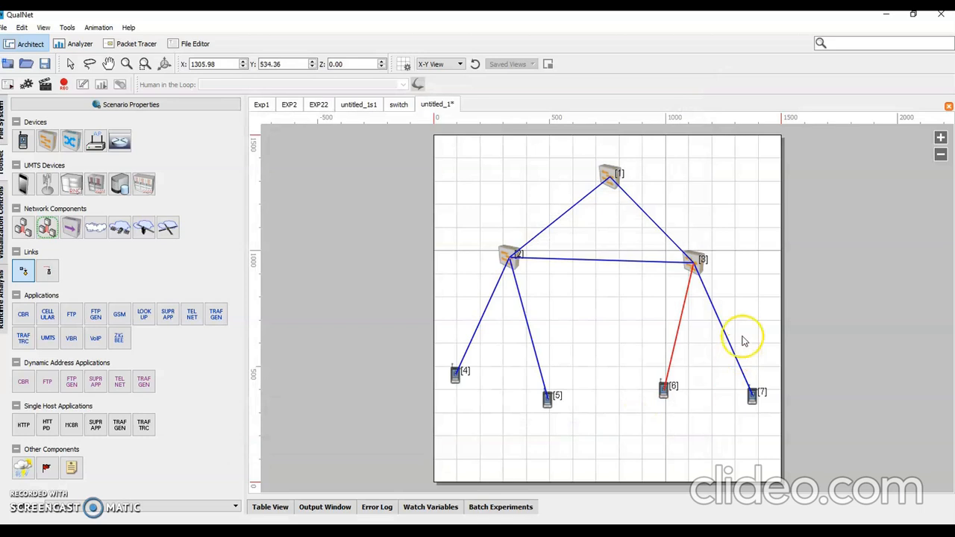
Step: Set the MAC protocol of the link between switch 3 and device 7 to 802.3
right_click(729, 344)
click(750, 394)
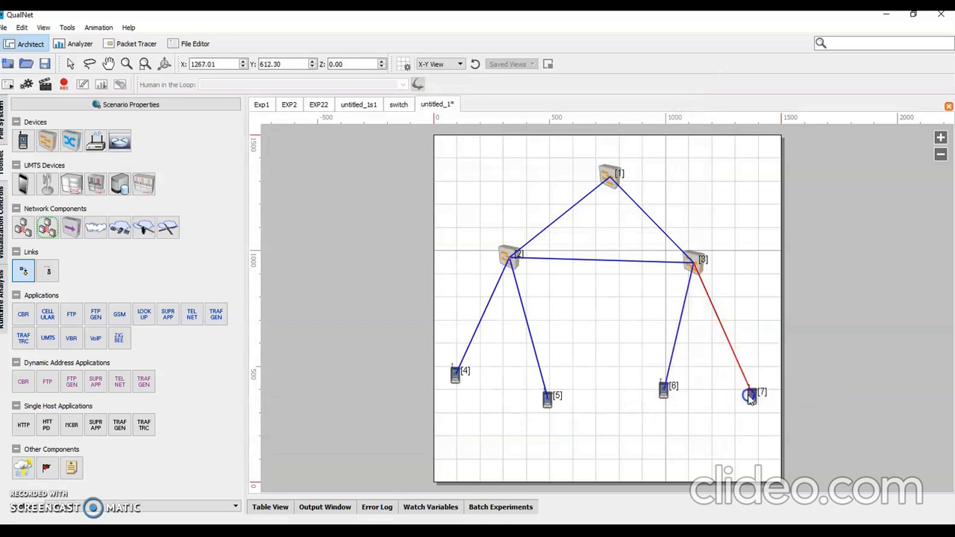
click(550, 171)
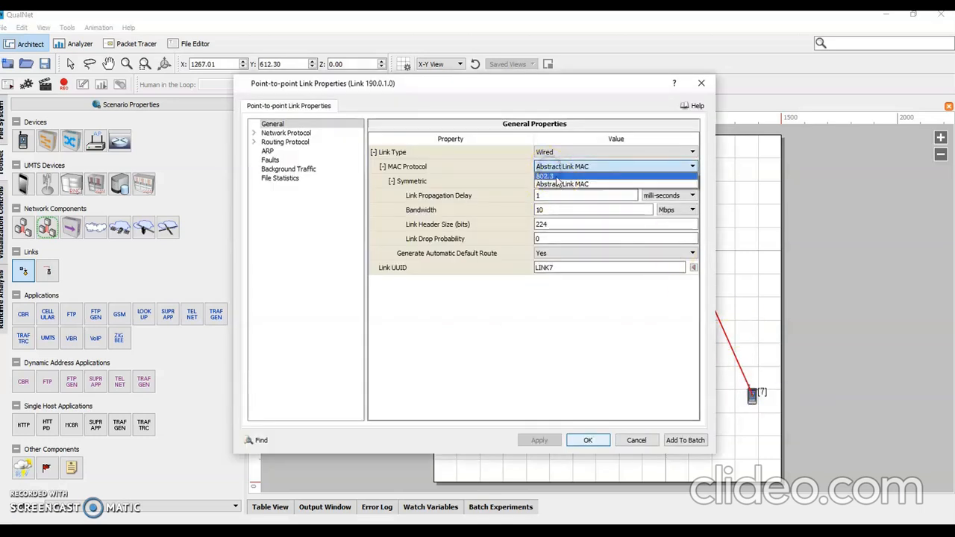
click(559, 181)
click(587, 440)
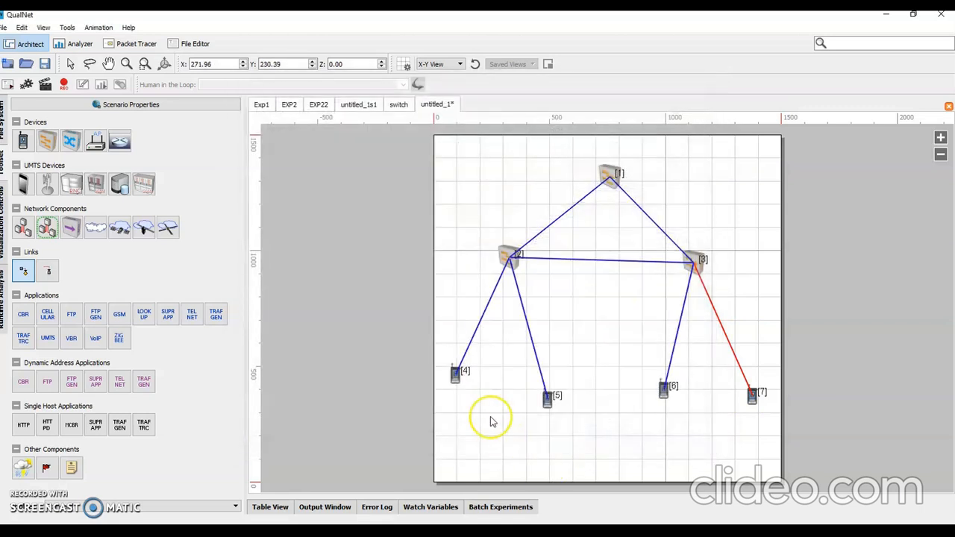
Step: Check the MAC layer settings of Interface 0 on device 4
right_click(455, 377)
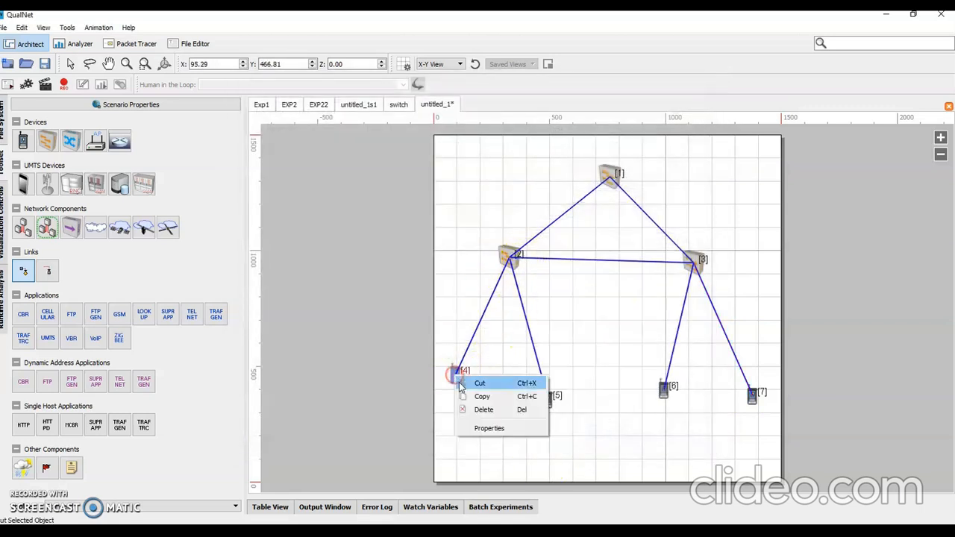
click(505, 429)
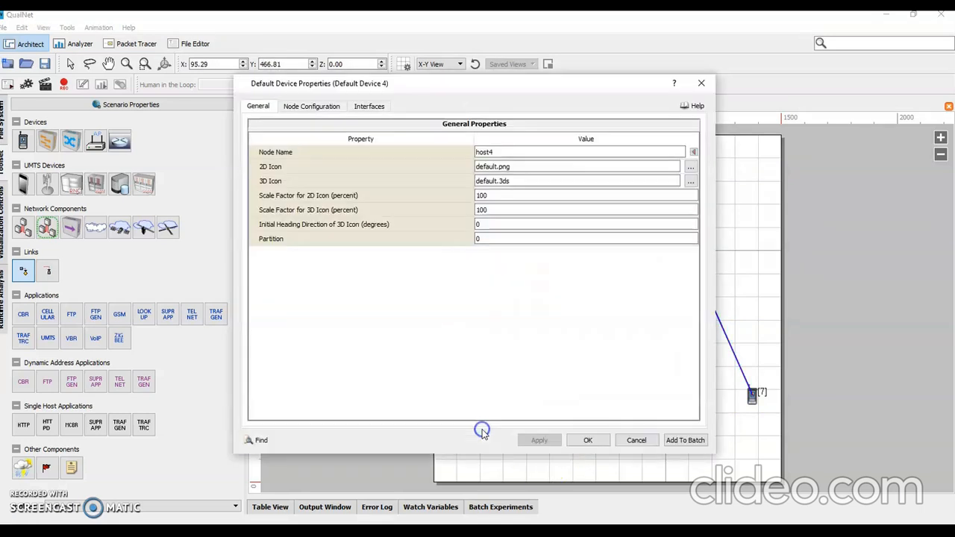
click(369, 106)
double_click(277, 124)
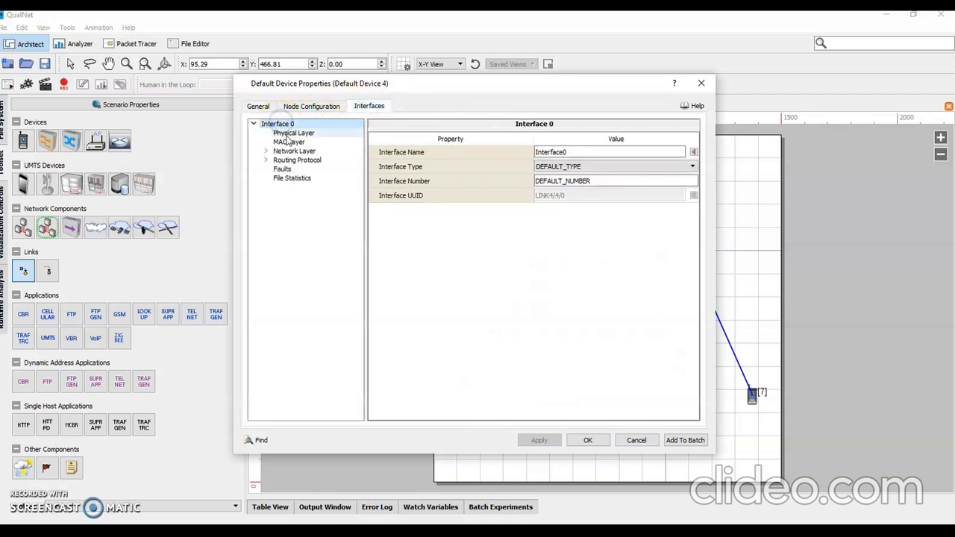
click(288, 142)
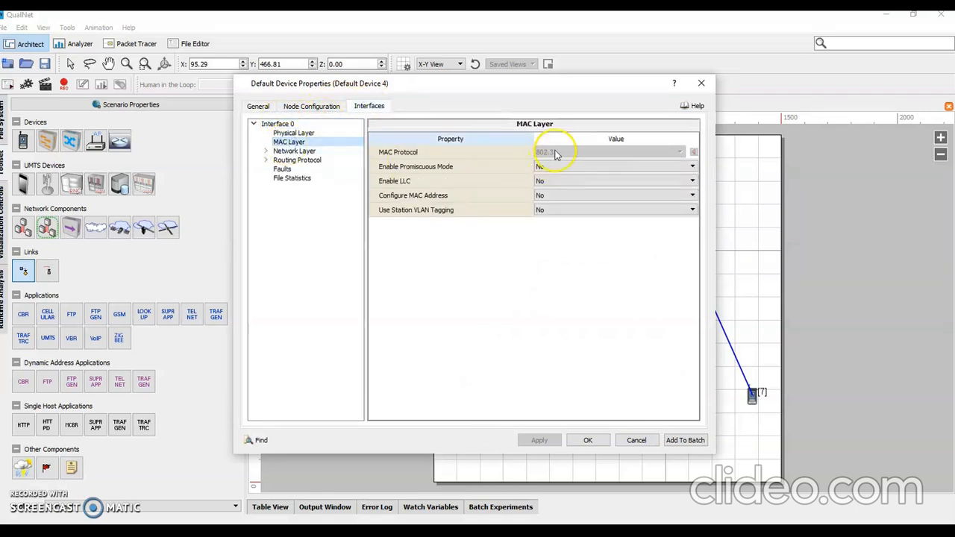
click(705, 87)
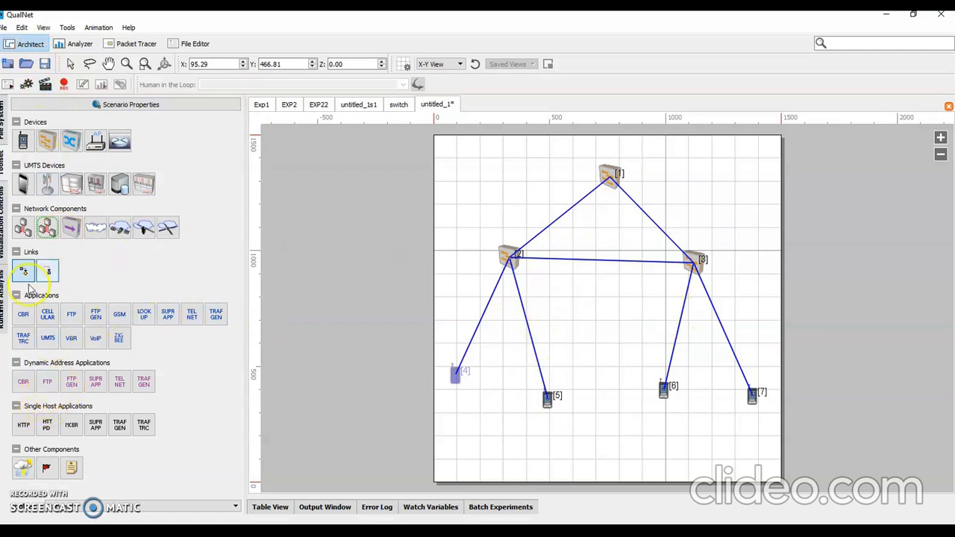
Step: Add an FTP application from device 4 to device 6 and a Telnet application from device 5 to device 7
click(72, 316)
click(454, 378)
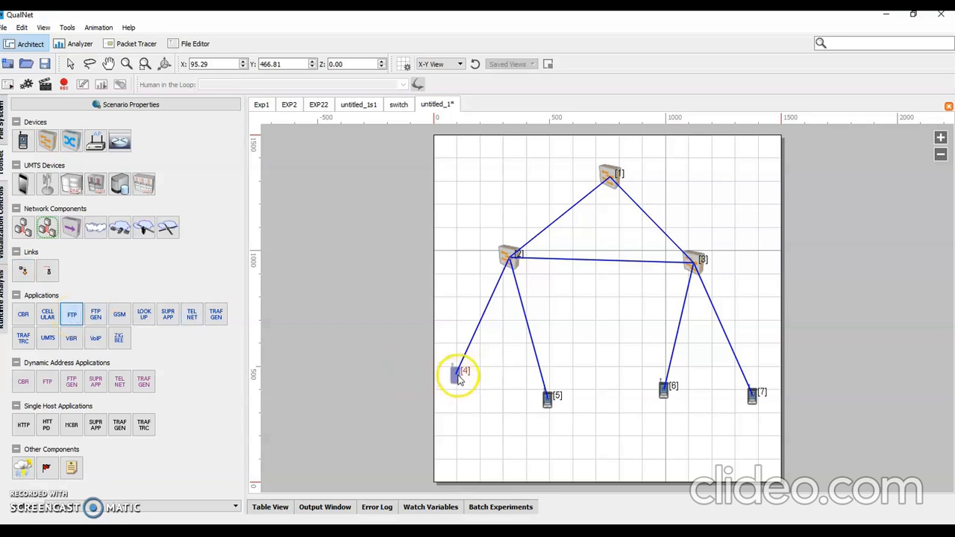
drag(466, 378, 663, 388)
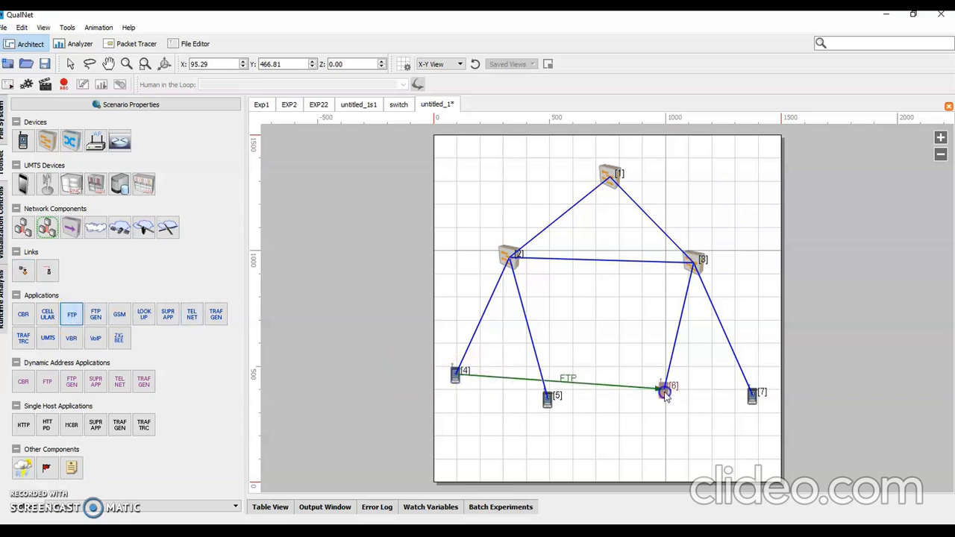
click(192, 315)
drag(547, 398, 749, 403)
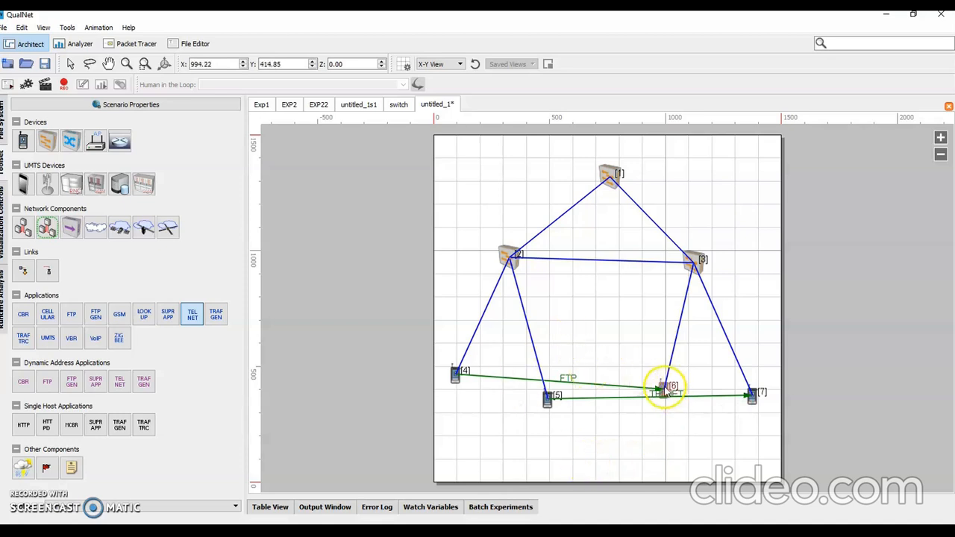
Step: Separate the application arrows by moving device 5 to about X 1077, Y 124 and device 6 to about X 428, Y 163
click(71, 65)
click(665, 379)
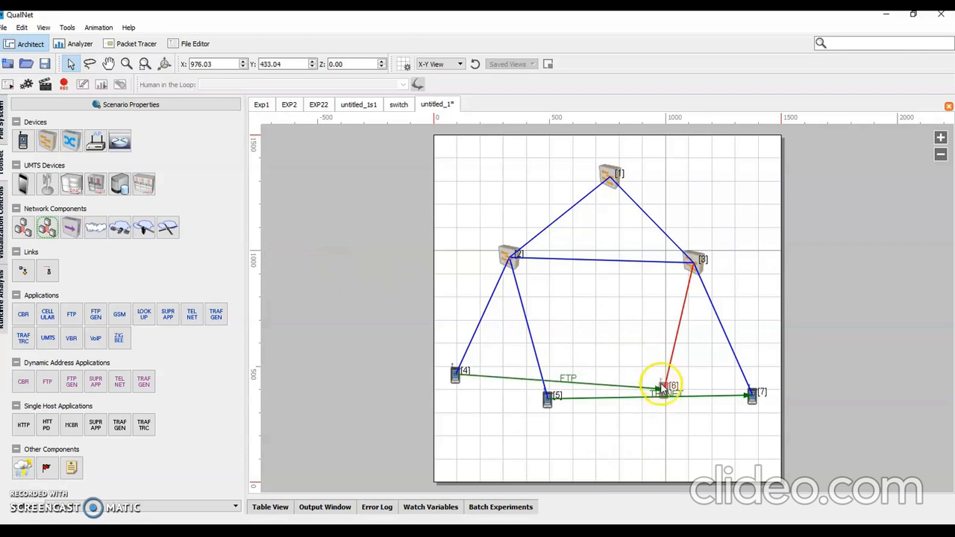
drag(549, 398, 685, 458)
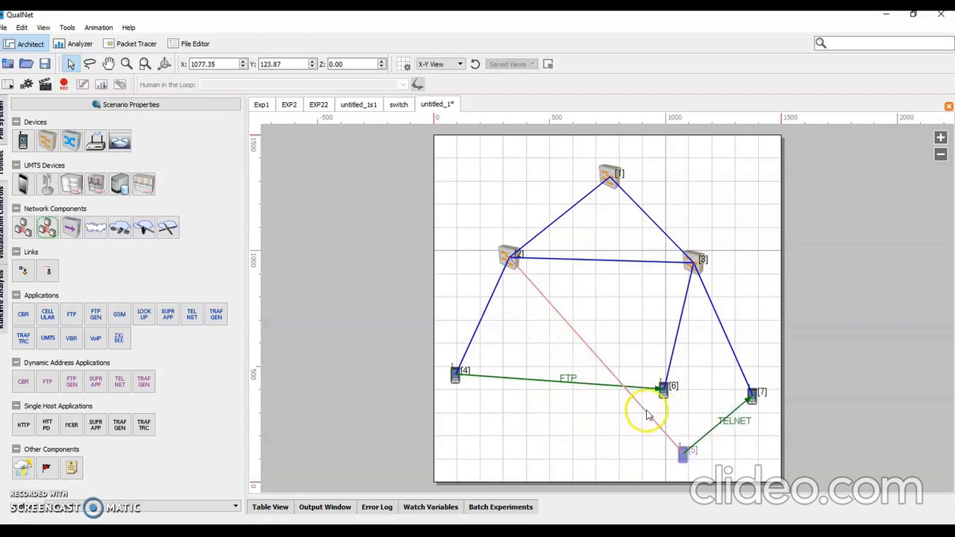
drag(664, 391, 535, 447)
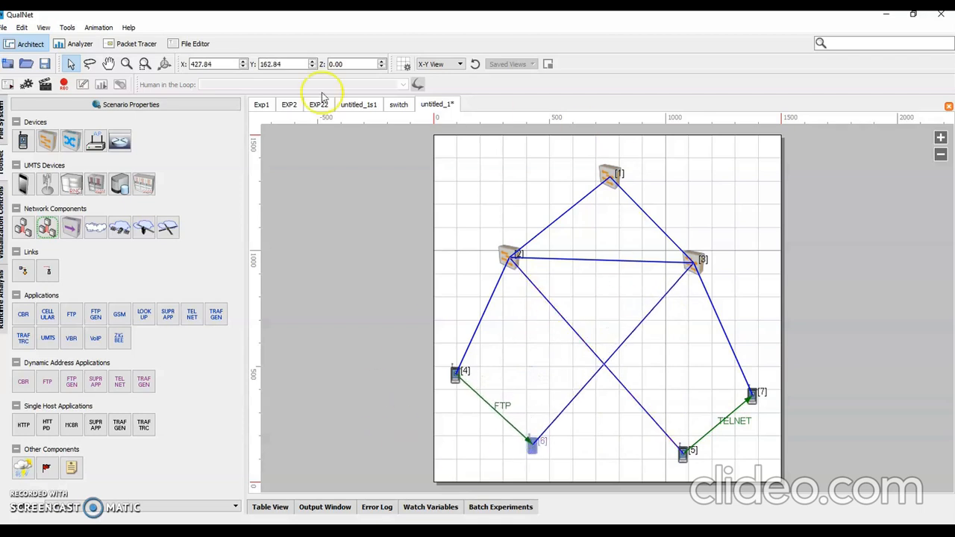
Step: Save the scenario as Switch_hr in the UserScenarios folder
click(44, 64)
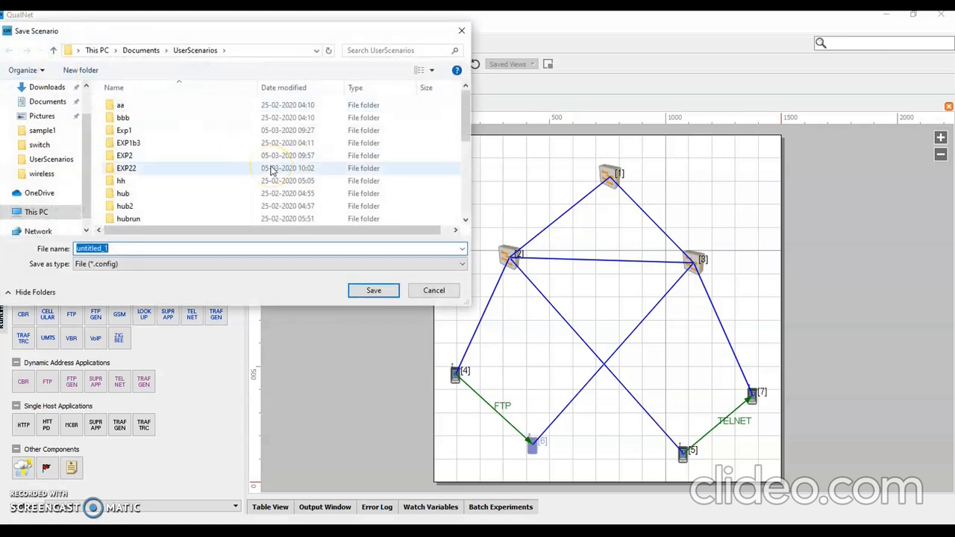
text(Switch)
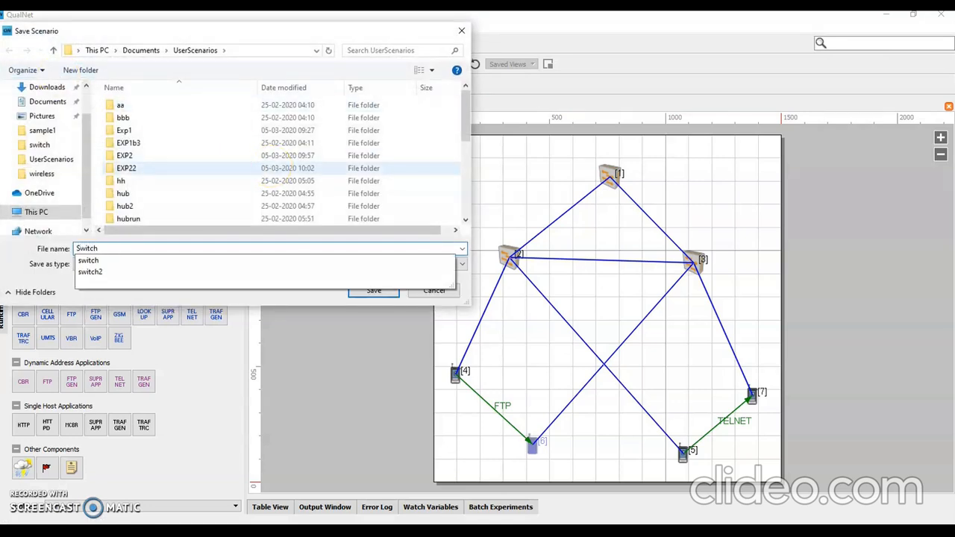
text(_hr)
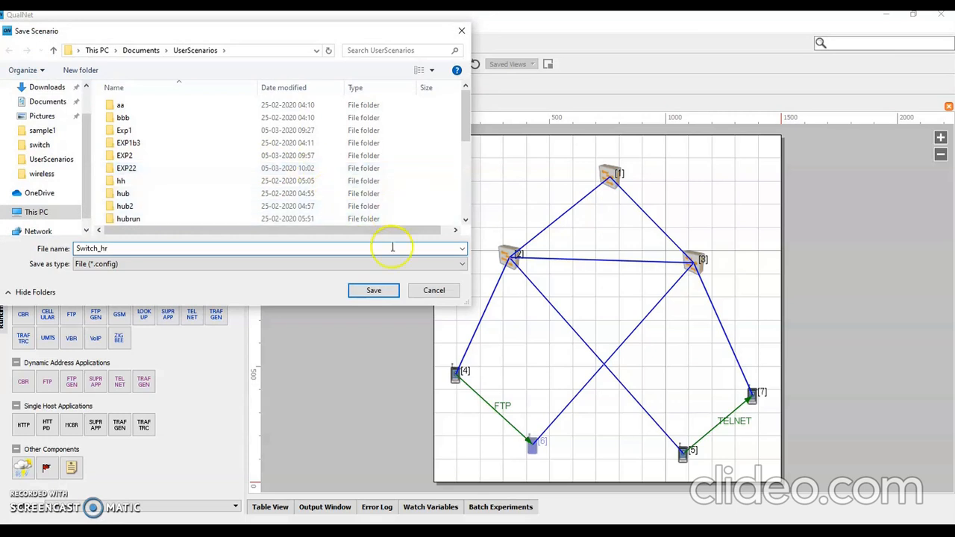
click(373, 290)
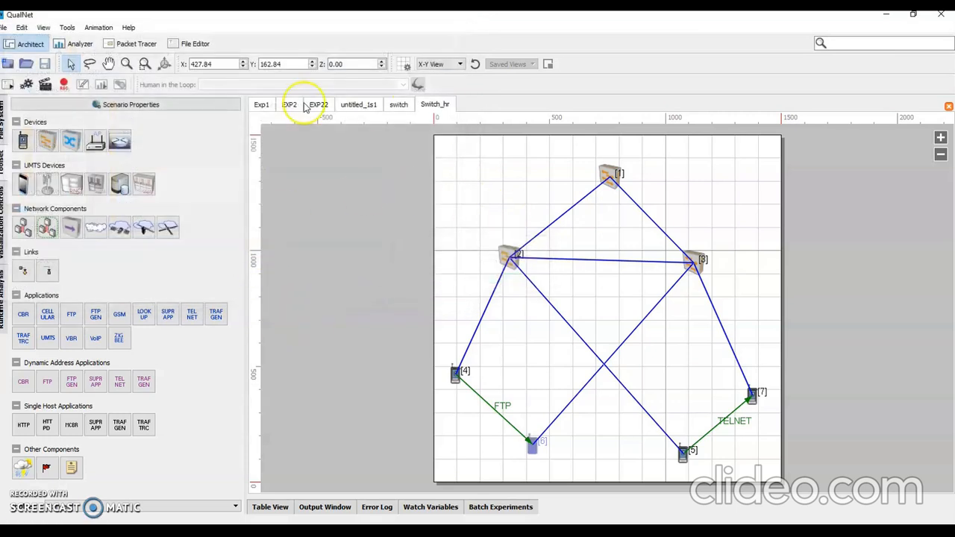
Step: Run the Switch_hr simulation to the end and return to design mode
click(45, 84)
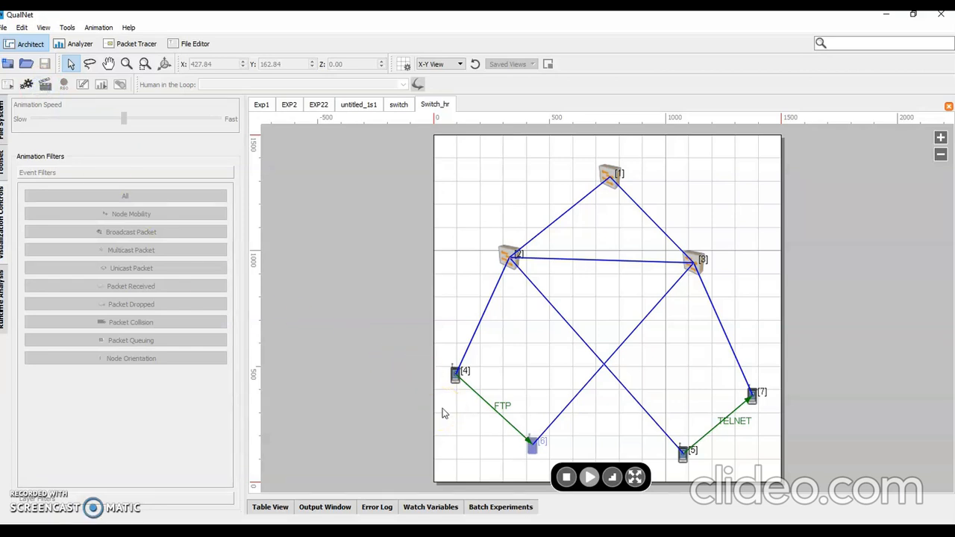
click(590, 465)
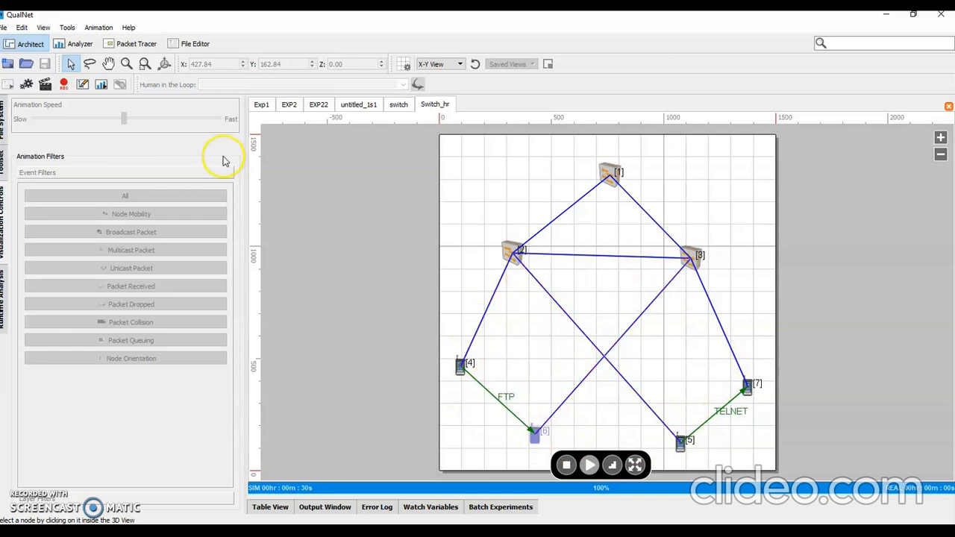
click(80, 85)
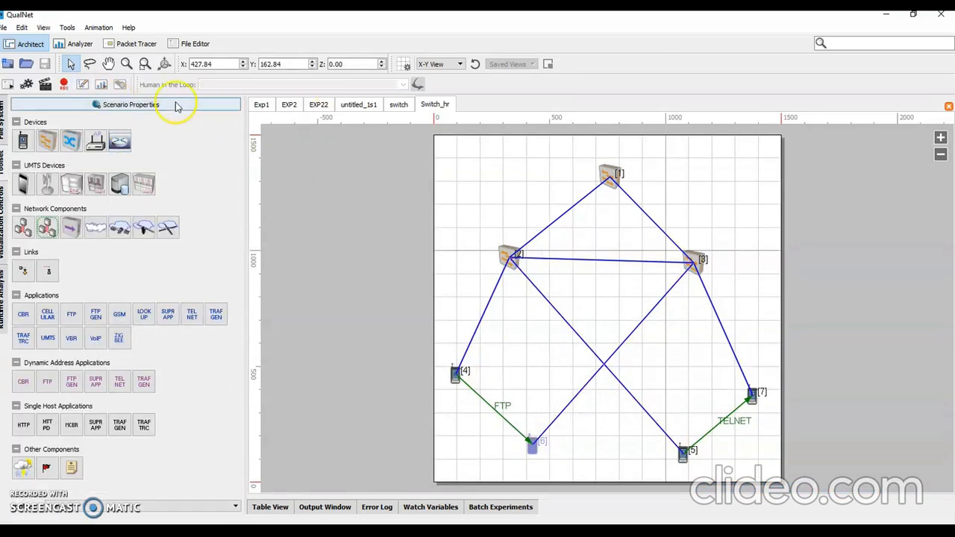
Step: Set the scenario's simulation time to 60 seconds and save the scenario
click(146, 109)
click(568, 182)
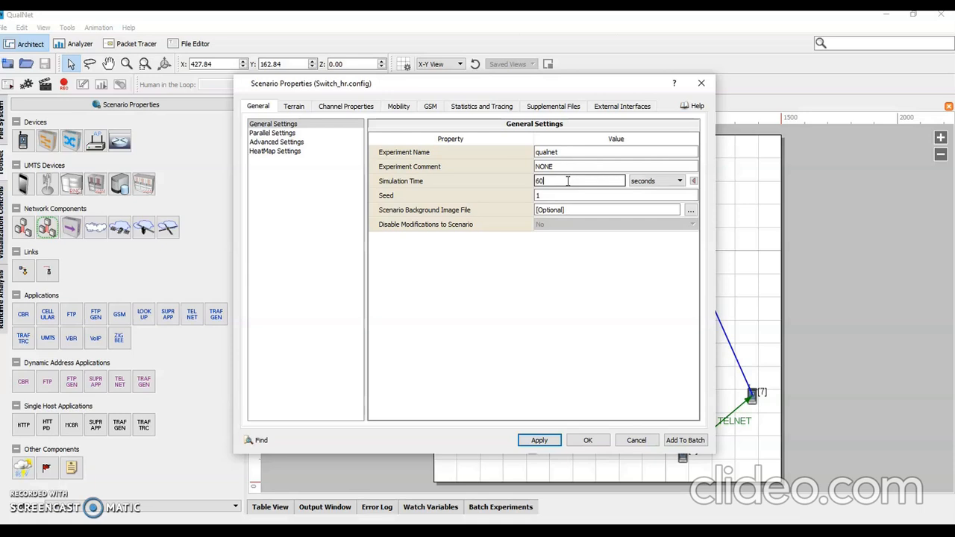
text(60)
click(536, 440)
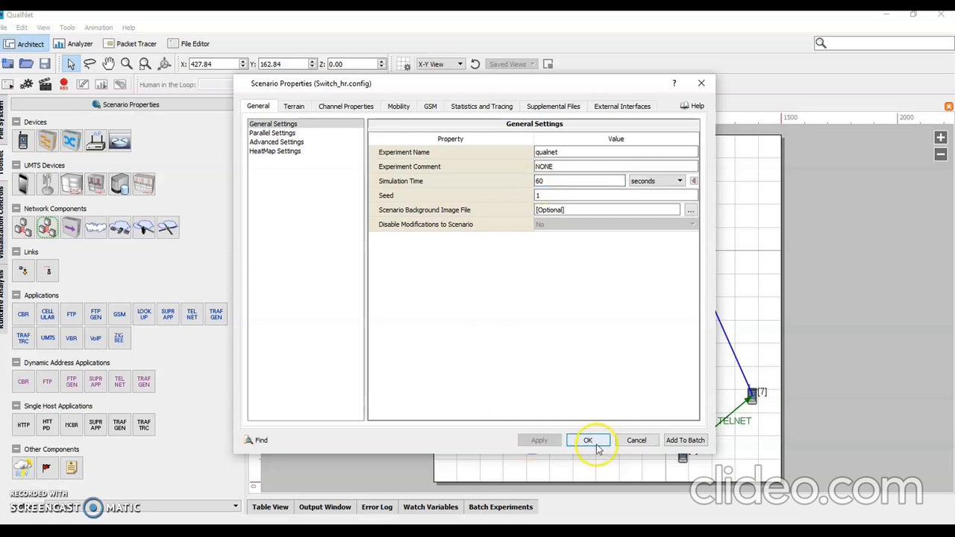
click(588, 440)
click(44, 64)
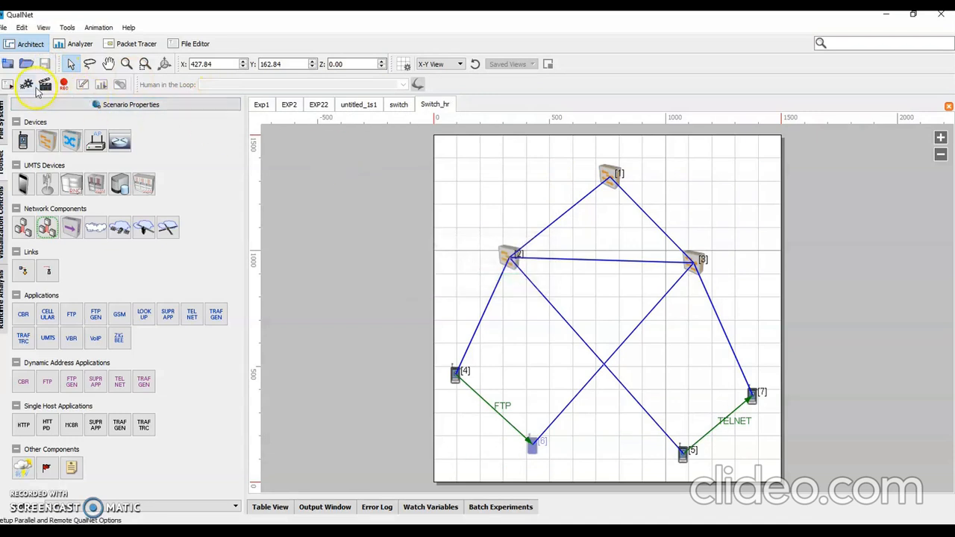
Step: Run the Switch_hr simulation again with the 60-second simulation time
click(45, 85)
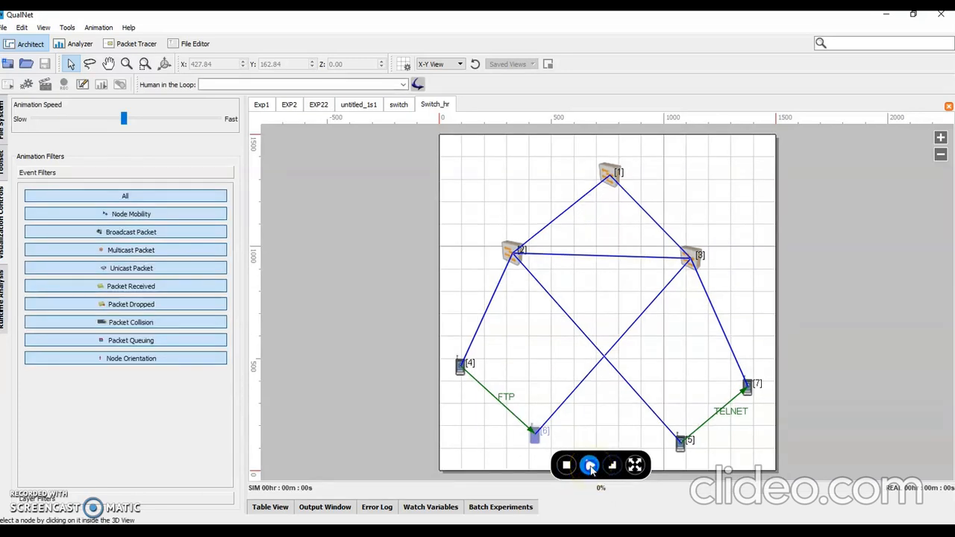
click(590, 466)
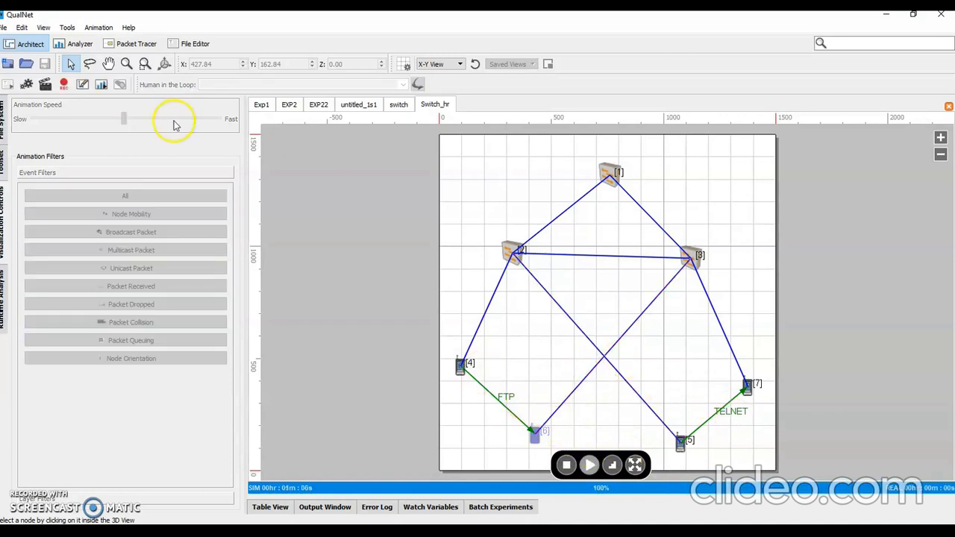
Step: Rerun the Switch_hr simulation to the end from design mode and open its statistics in the Analyzer
click(82, 84)
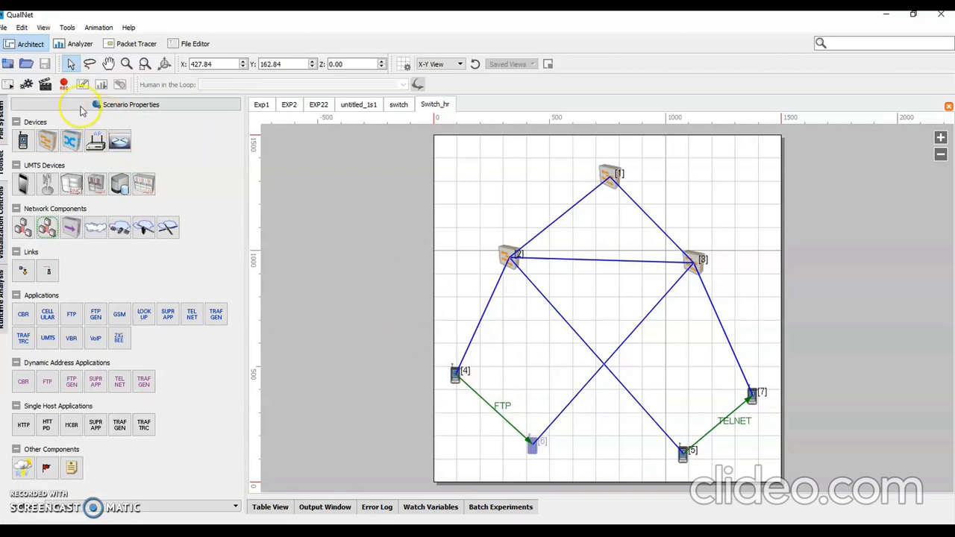
click(45, 85)
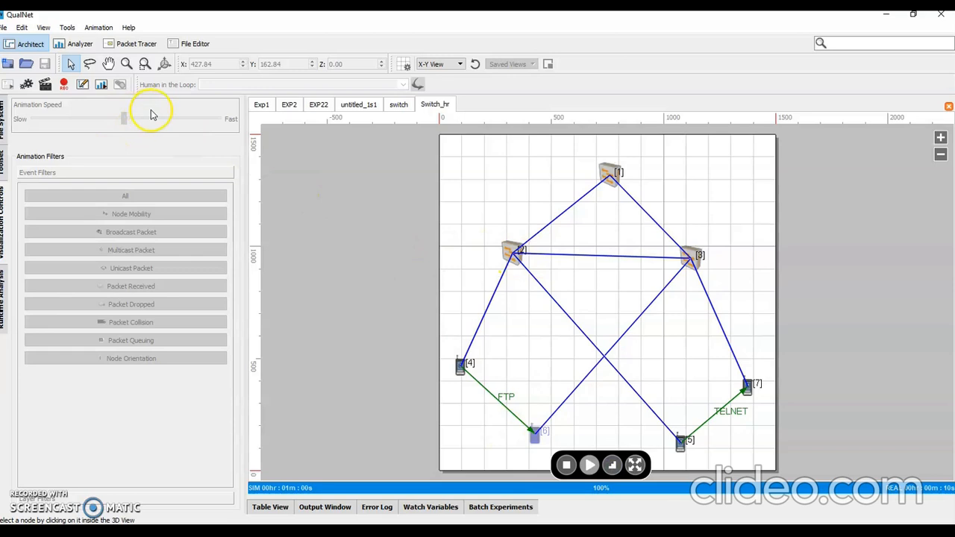
click(100, 84)
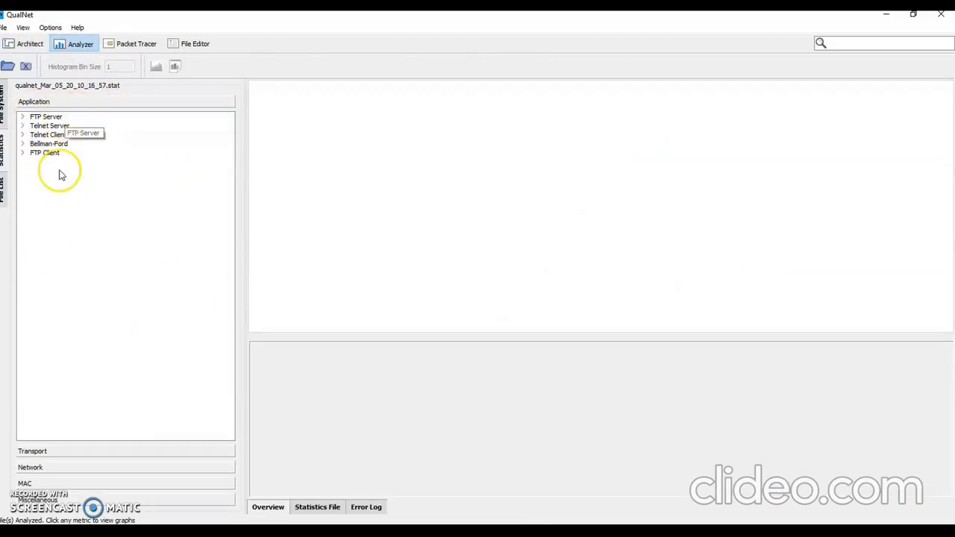
Step: Graph the FTP Server's Average Unicast End-to-End Delay and Total Unicast Data Sent and read the bar values
double_click(43, 117)
double_click(45, 369)
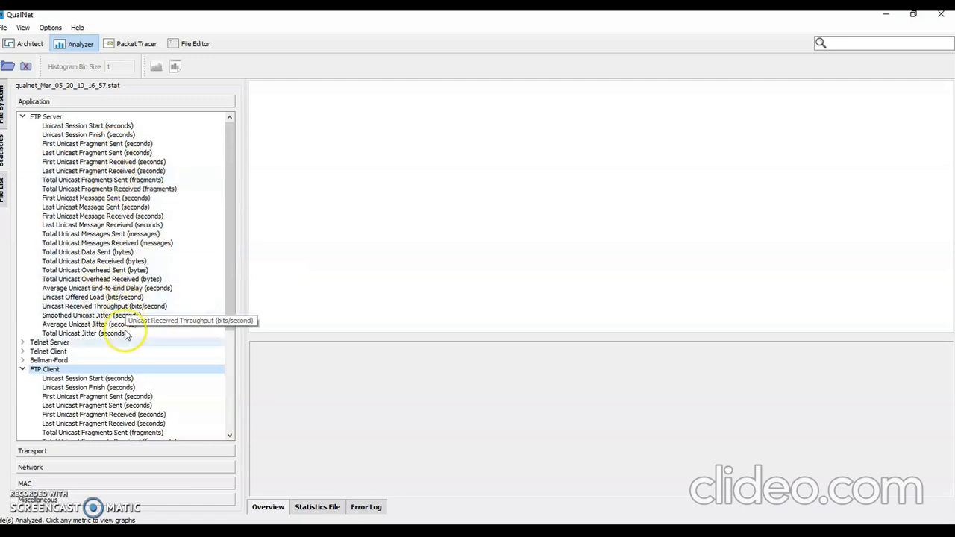
click(131, 289)
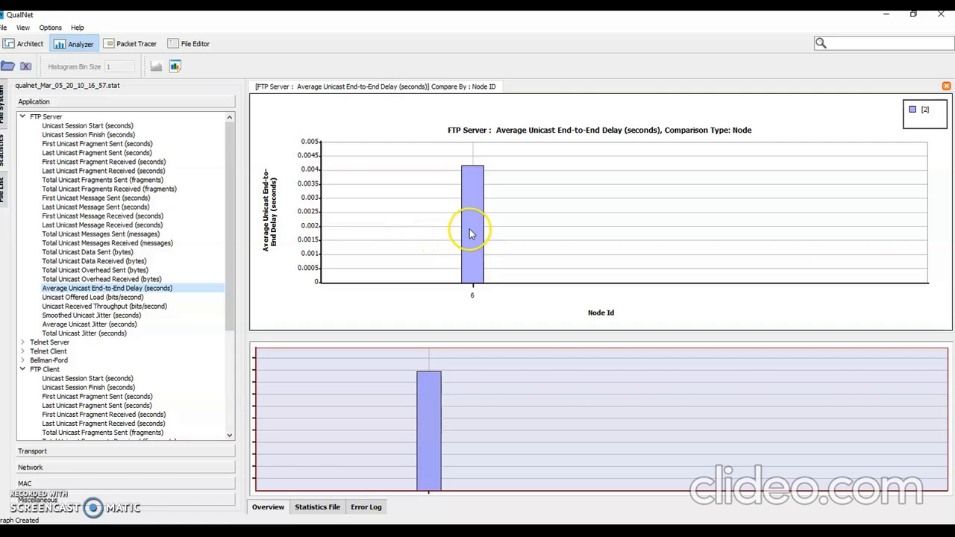
mouse_move(470, 234)
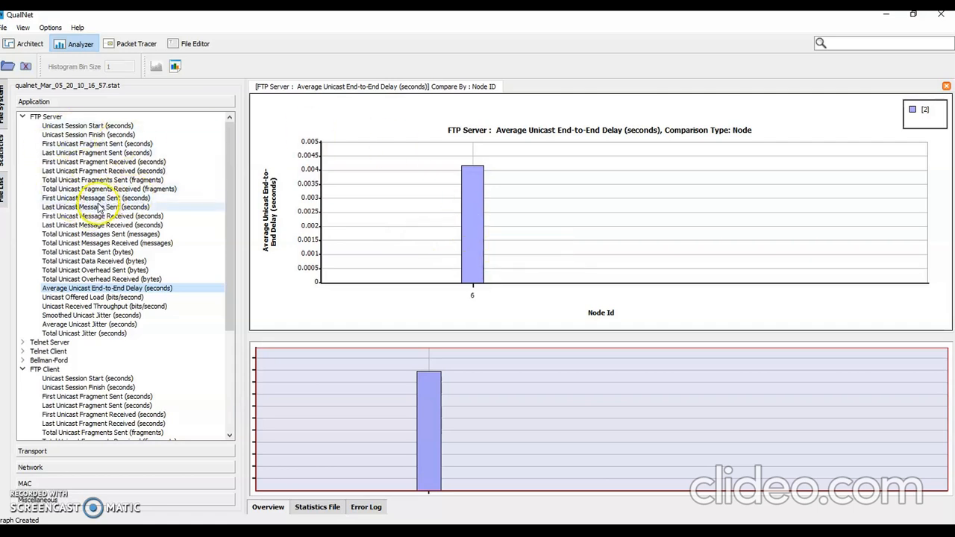
click(89, 251)
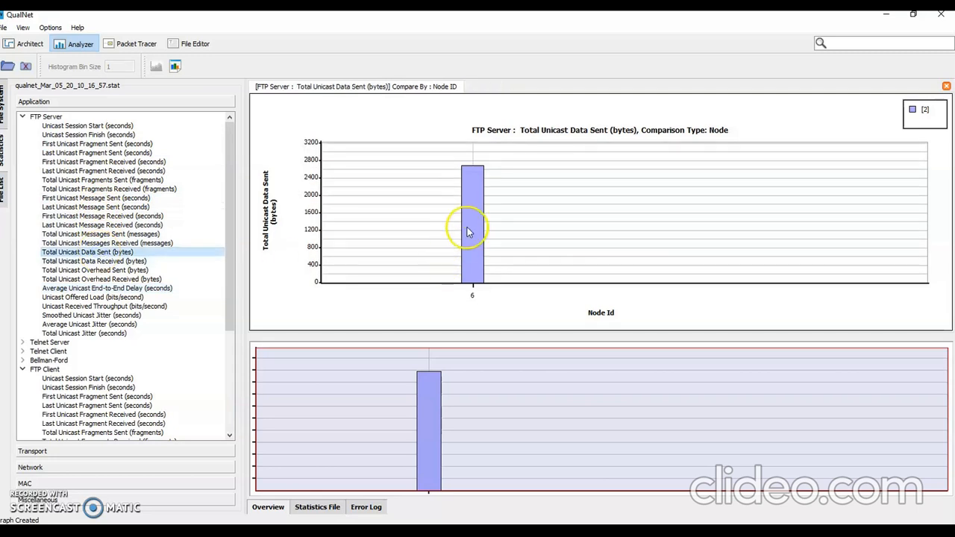
mouse_move(467, 232)
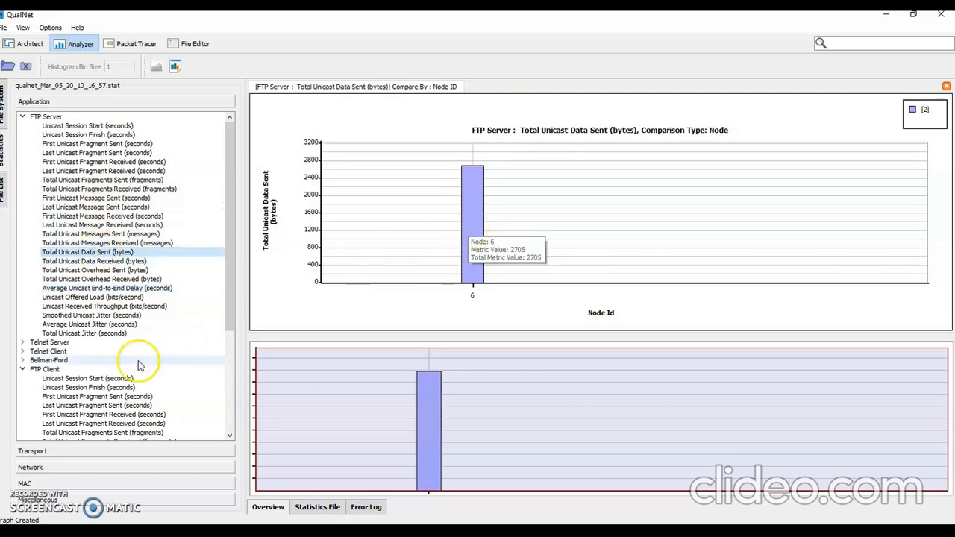
Step: Graph the FTP Client's Total Unicast Data Received and read the bar's metric value
scroll(131, 364, down, 4)
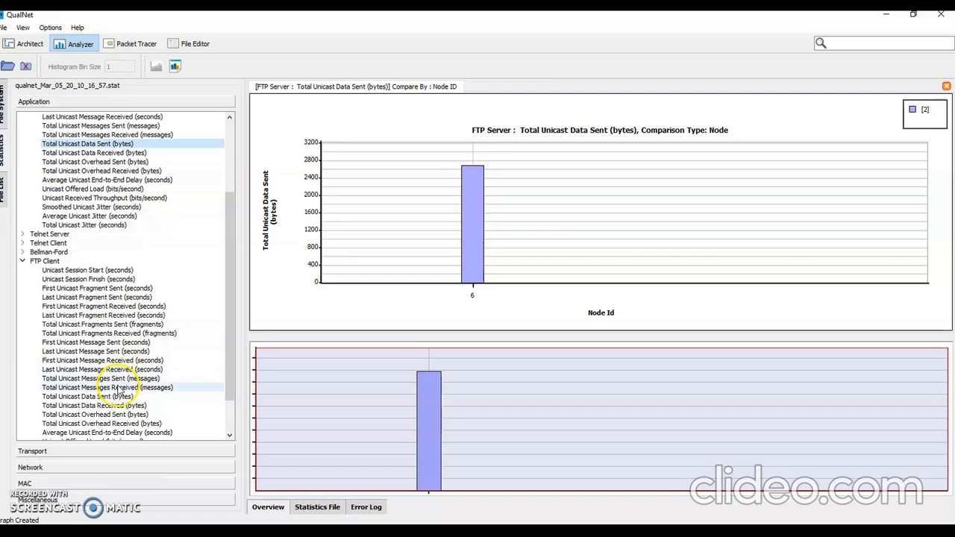
click(118, 405)
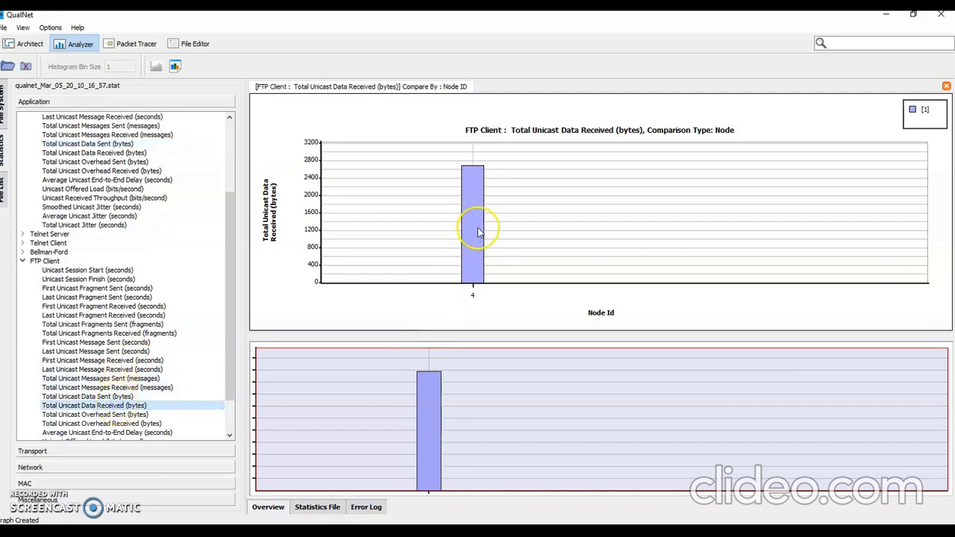
mouse_move(478, 233)
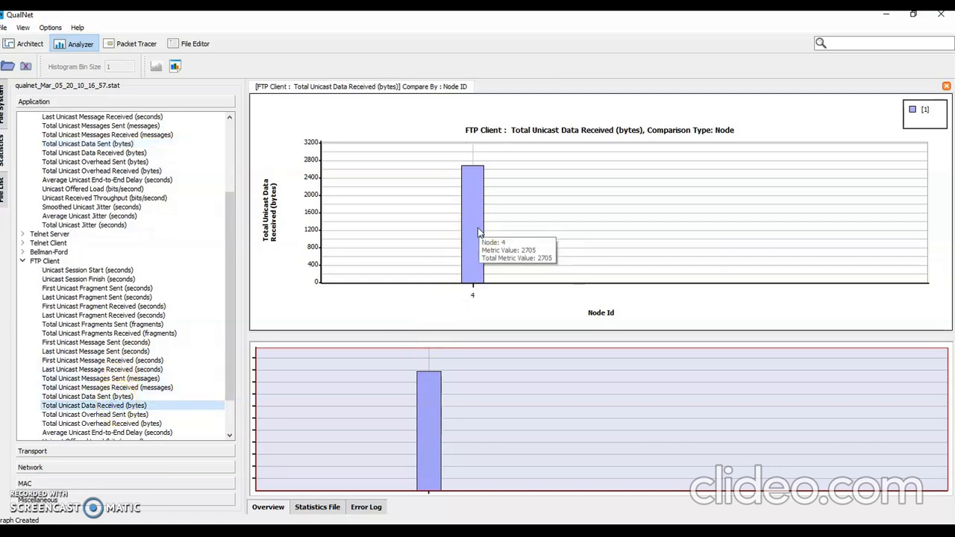
Step: Expand the Telnet Server and Telnet Client statistics and compare the server's Total Bytes Sent with the client's Total Bytes Received
scroll(102, 302, up, 2)
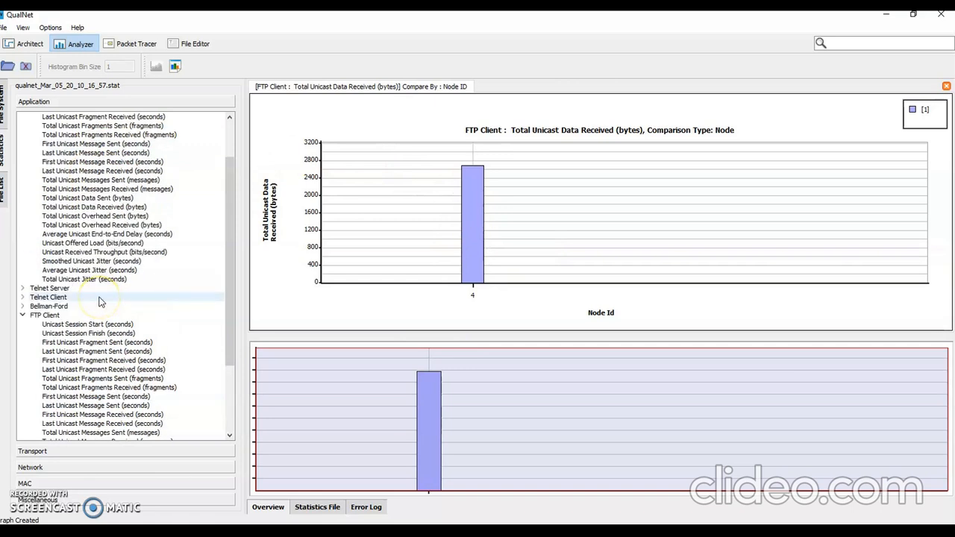
scroll(102, 301, up, 2)
scroll(99, 298, down, 3)
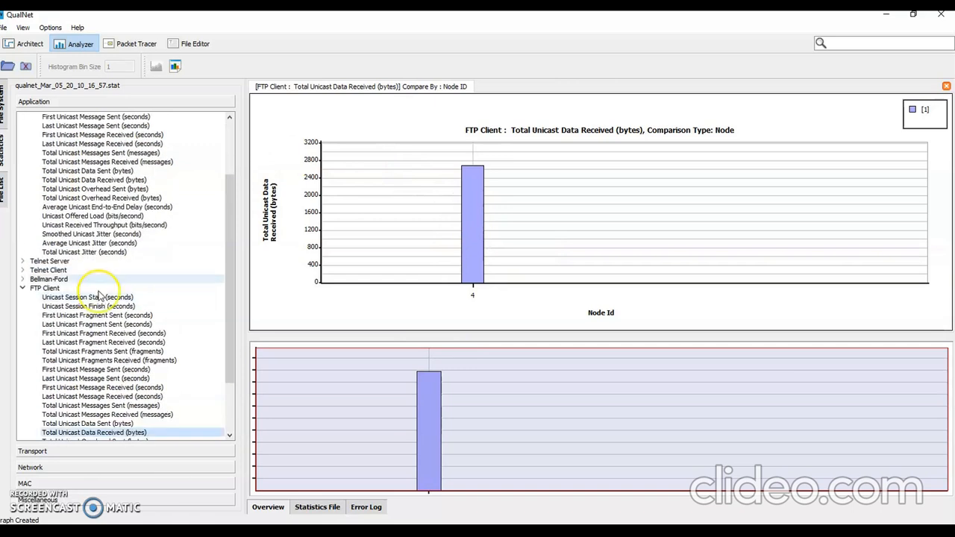
double_click(52, 261)
scroll(141, 295, down, 2)
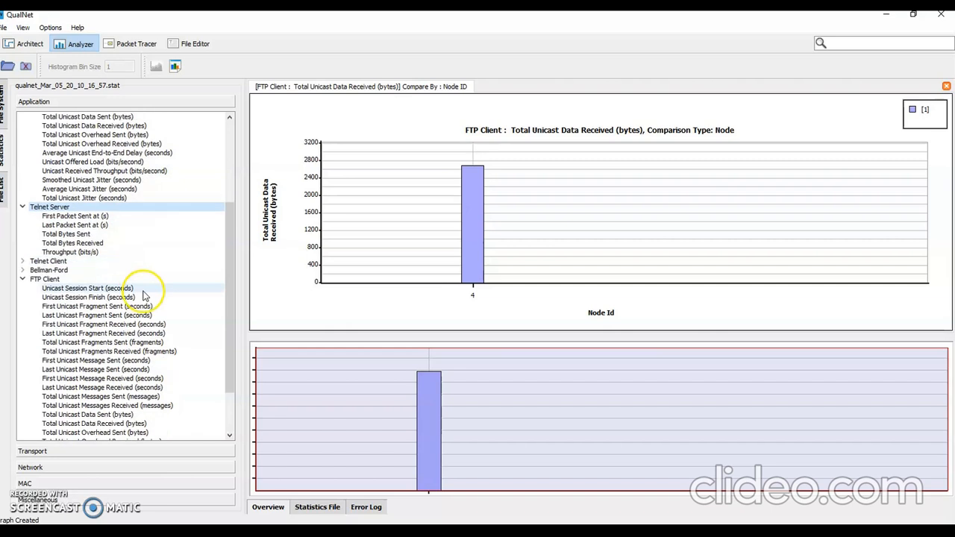
double_click(51, 261)
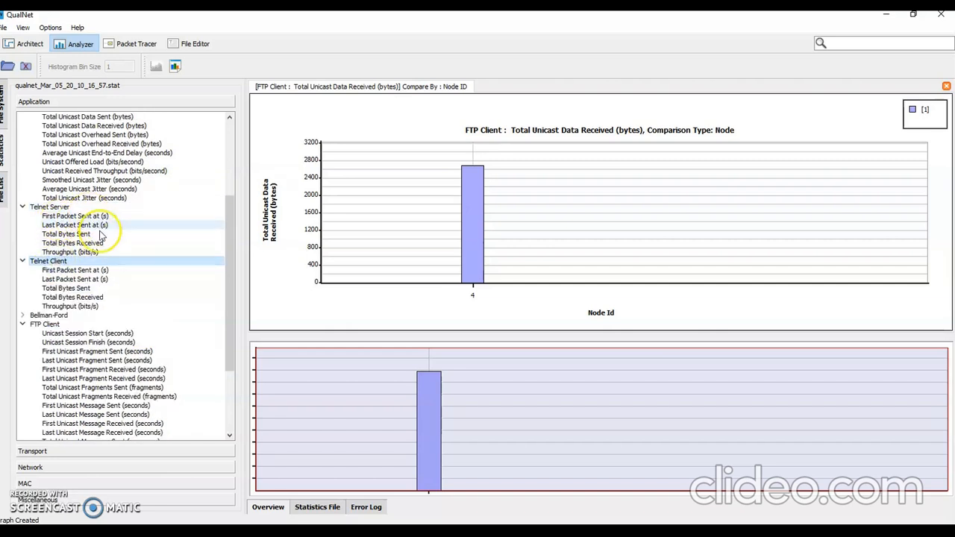
click(75, 234)
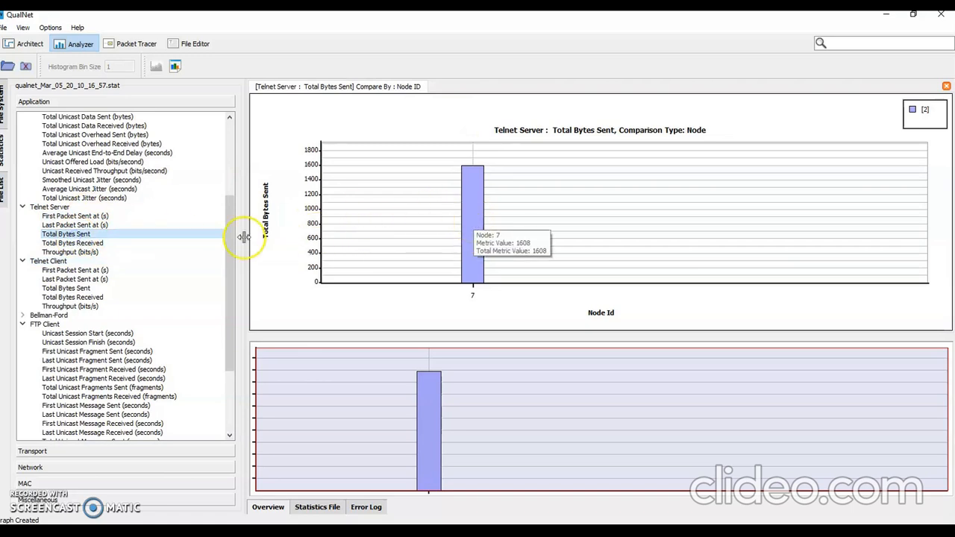
click(88, 298)
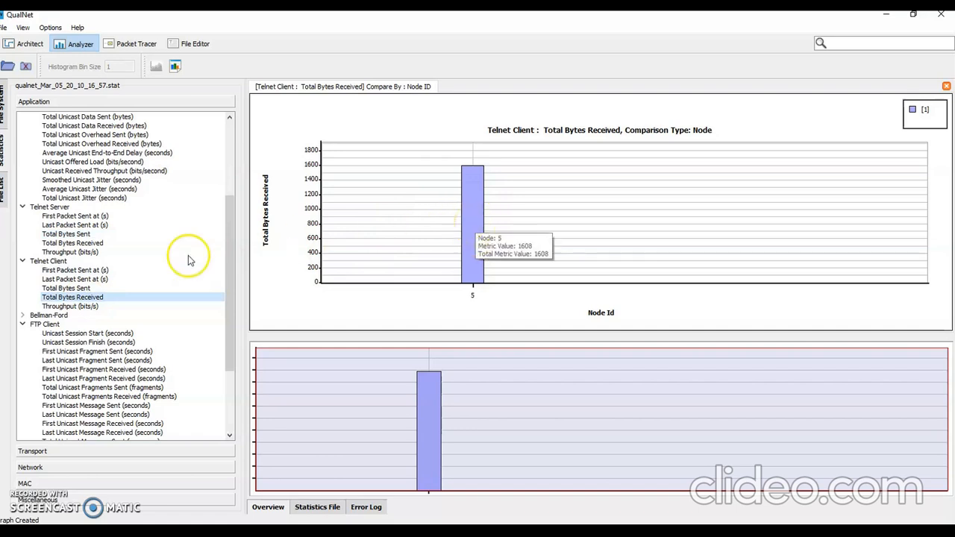
Step: Compare the Telnet Client's Total Bytes Sent with the Telnet Server's Total Bytes Received
click(66, 288)
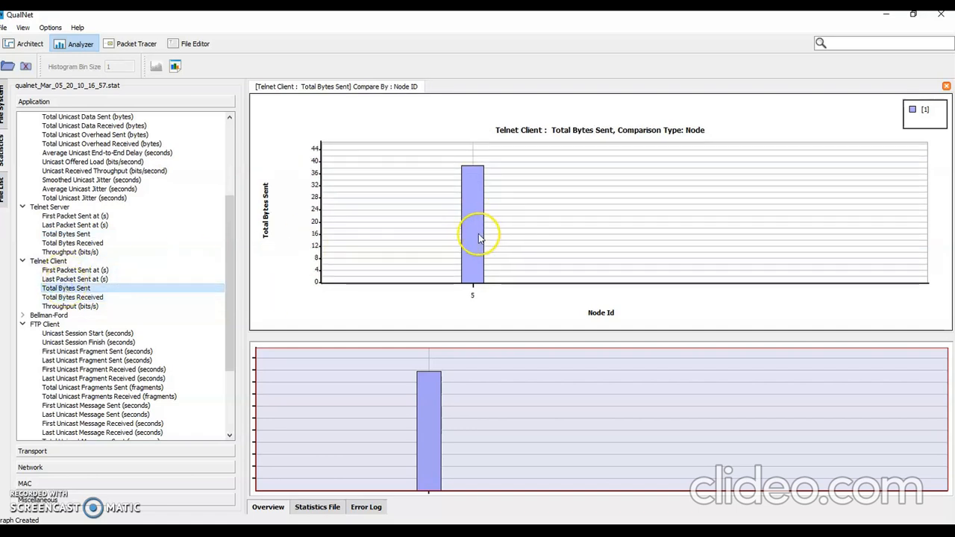
click(66, 243)
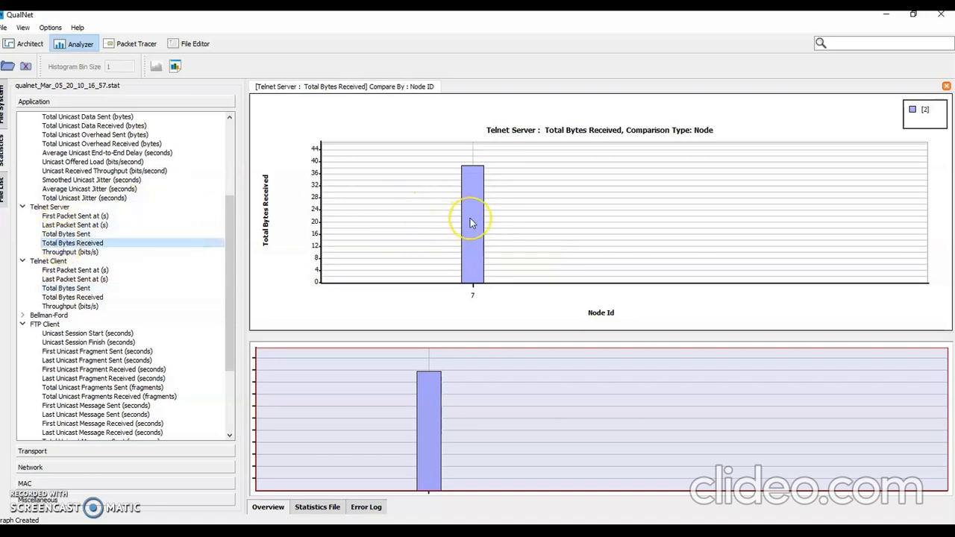
mouse_move(470, 219)
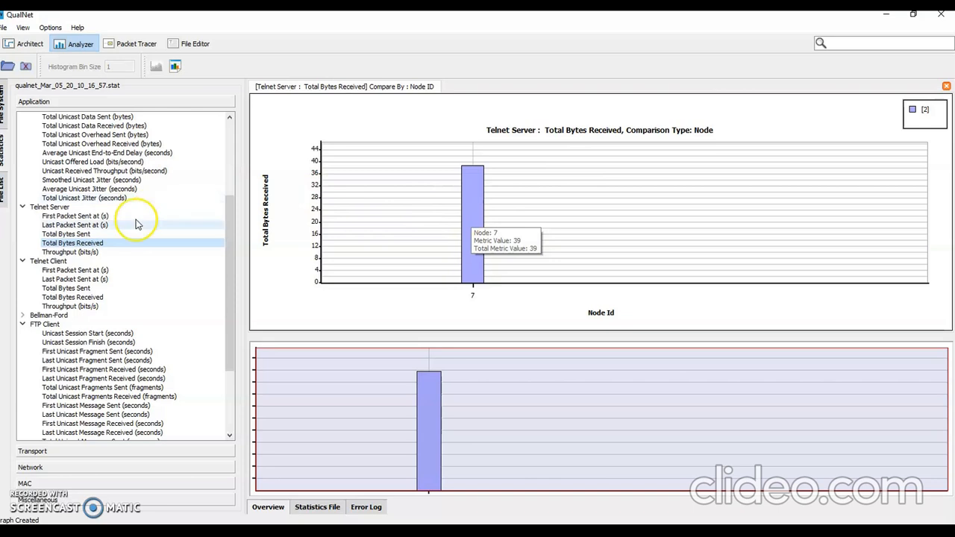
Step: Graph the Telnet Server's Throughput (bits/s), then return to the Switch_hr scenario in Architect
click(93, 253)
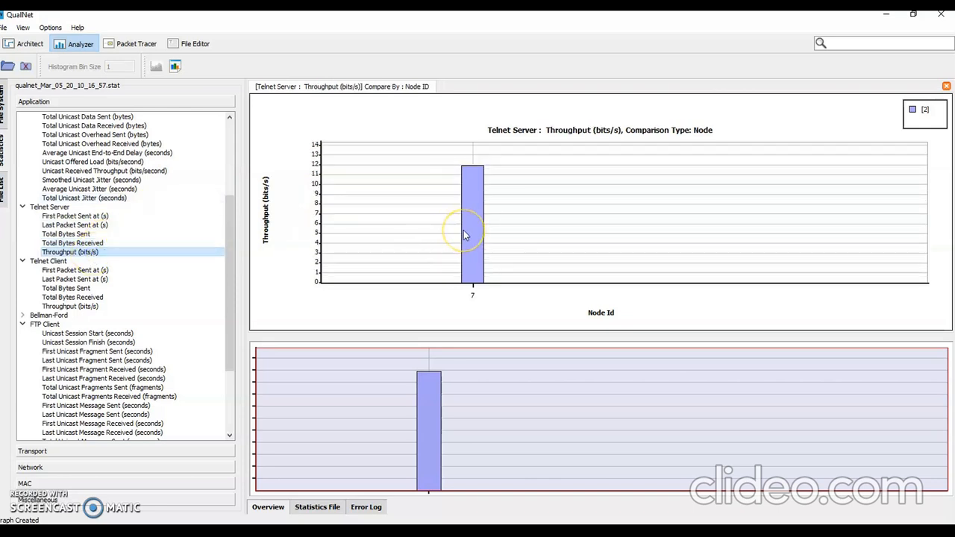
mouse_move(463, 235)
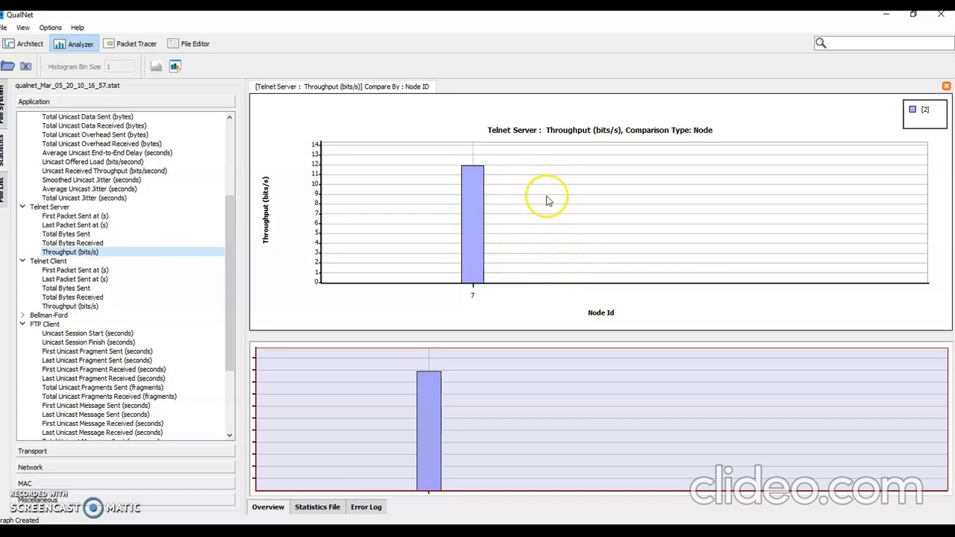
click(27, 45)
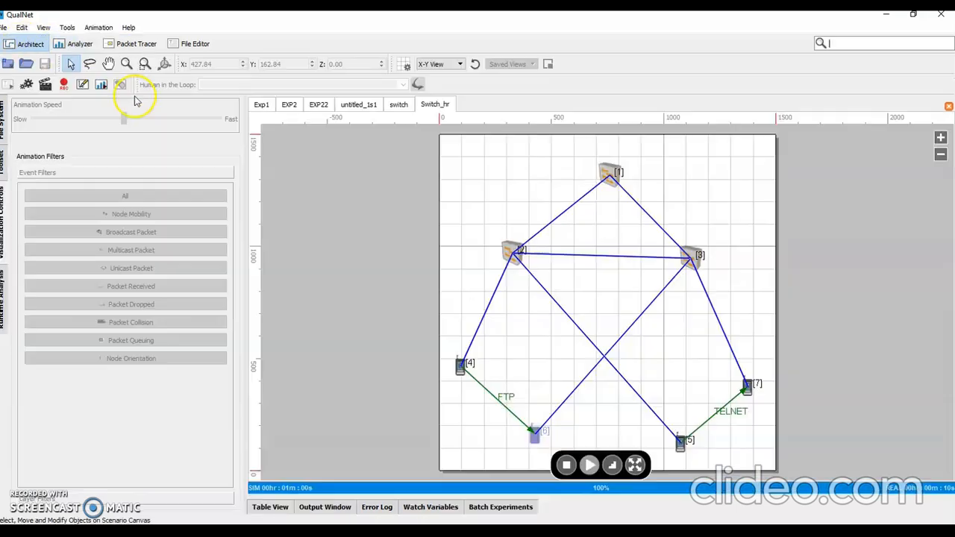